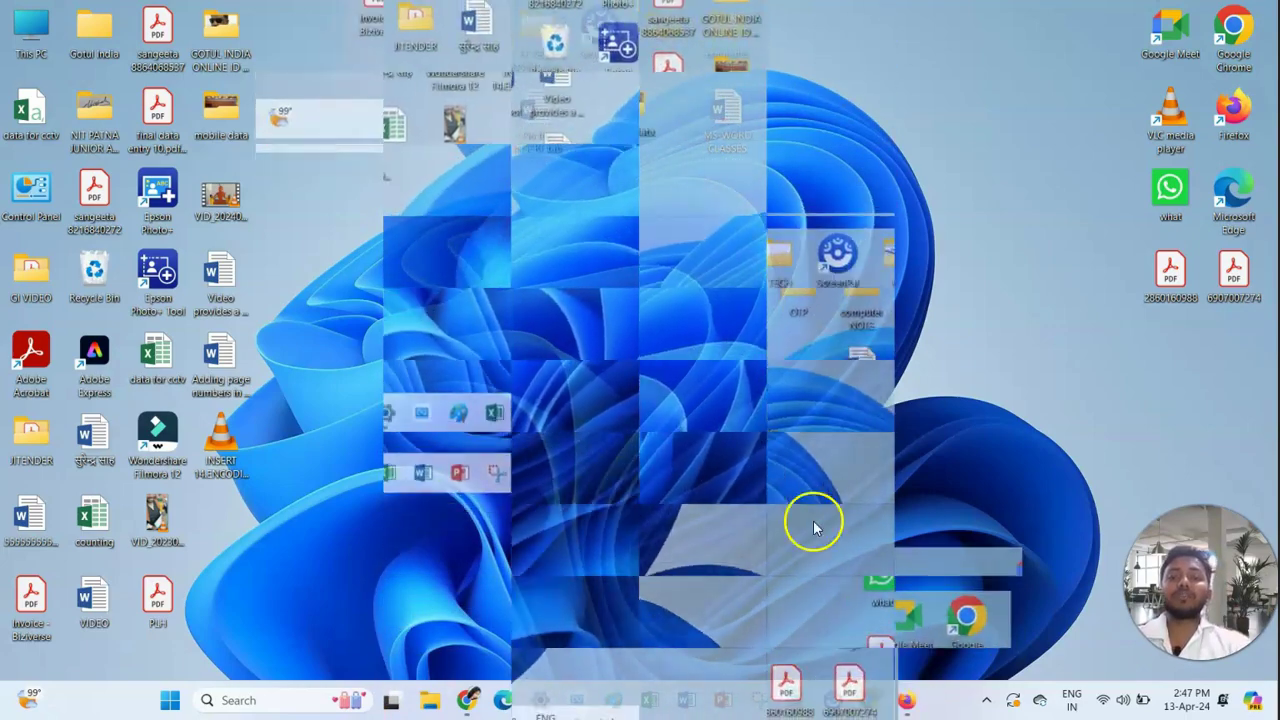
Switch to the Word document about adding page numbers in Microsoft Word.
{"action": "left_click", "coordinate": [660, 710]}
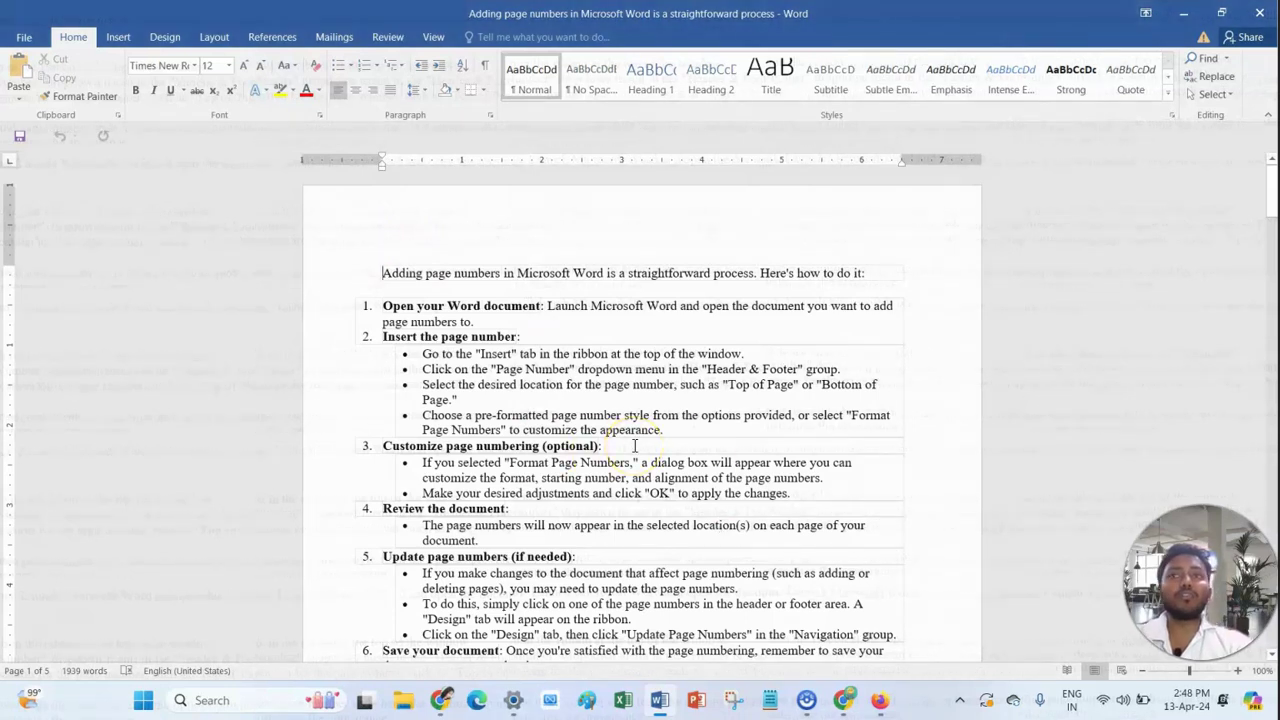
Insert a Plain Number 1 page number at the top of the pages, close header editing and check the second page.
{"action": "left_click", "coordinate": [120, 38]}
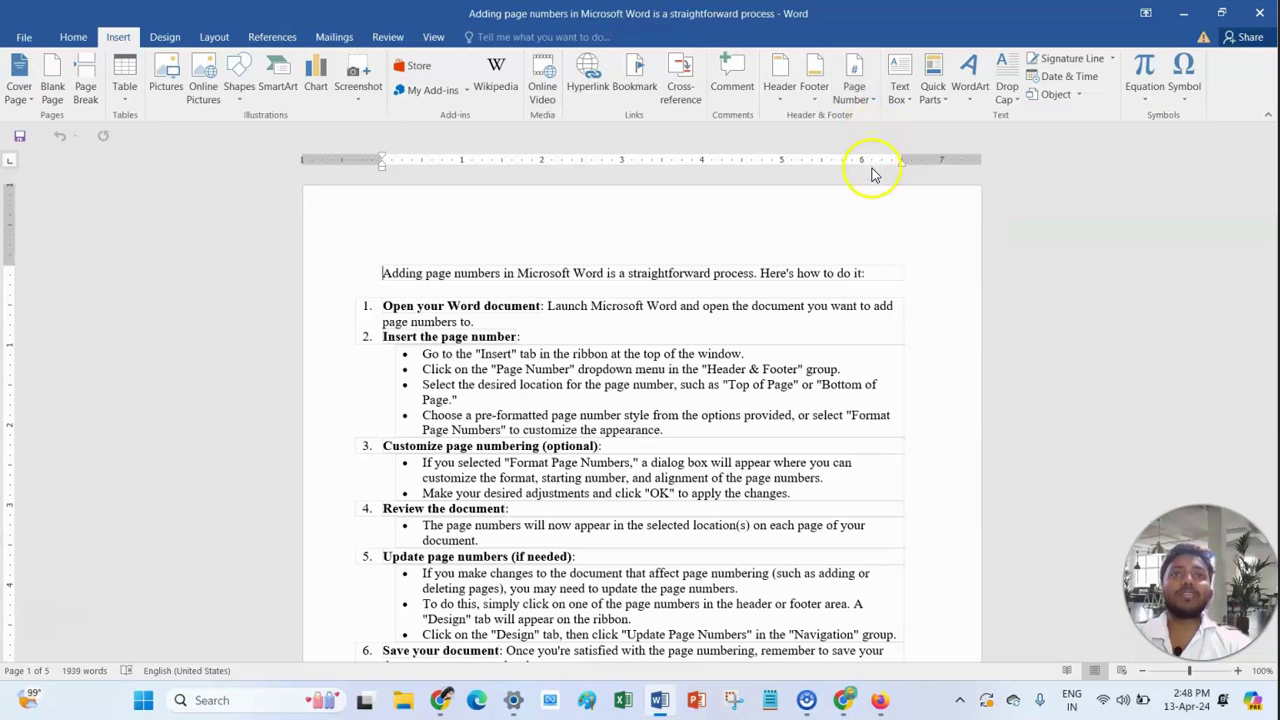
{"action": "left_click", "coordinate": [865, 102]}
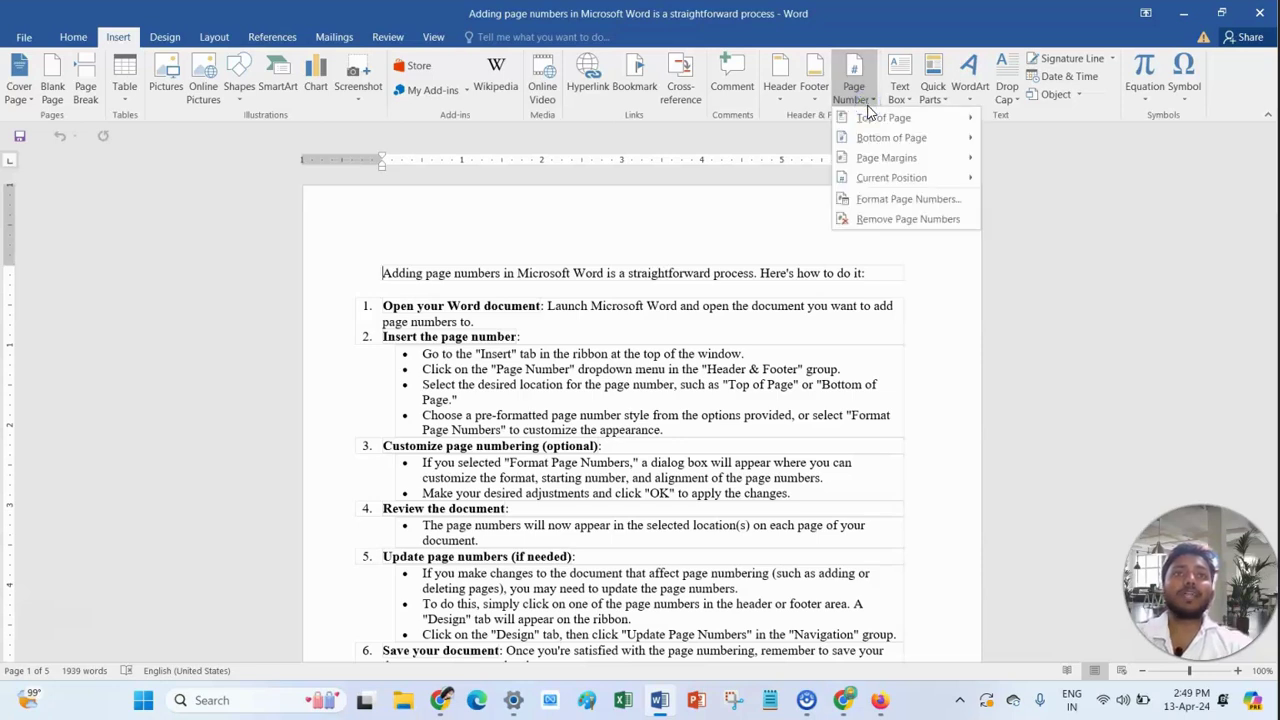
{"action": "left_click", "coordinate": [885, 122]}
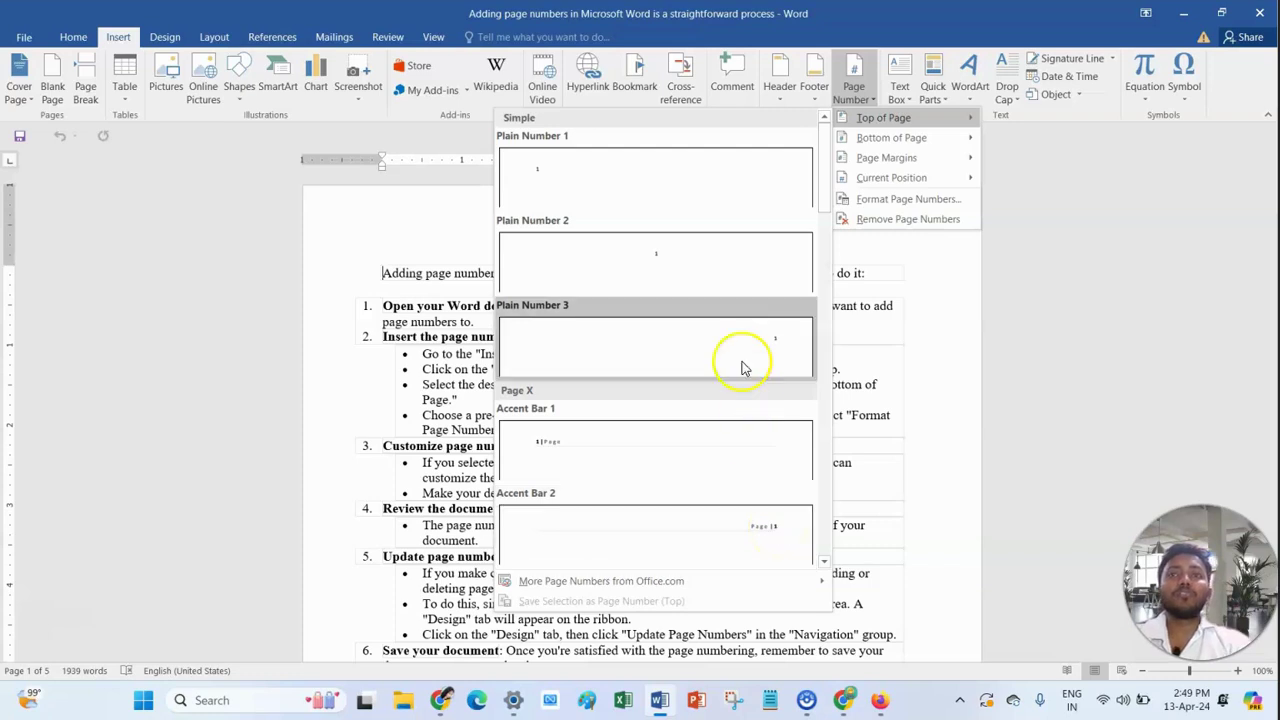
{"action": "left_click", "coordinate": [701, 175]}
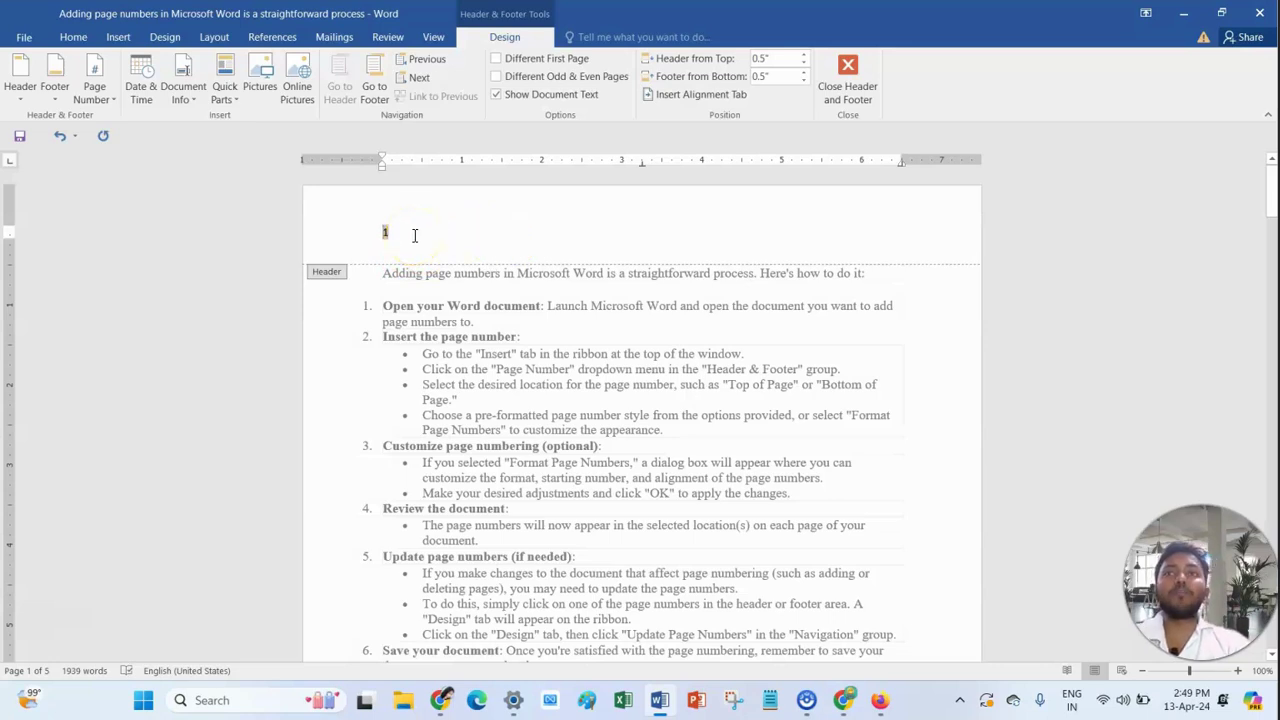
{"action": "scroll", "coordinate": [651, 500], "scroll_direction": "down", "scroll_amount": 2}
{"action": "scroll", "coordinate": [651, 508], "scroll_direction": "up", "scroll_amount": 2}
{"action": "left_click", "coordinate": [853, 66]}
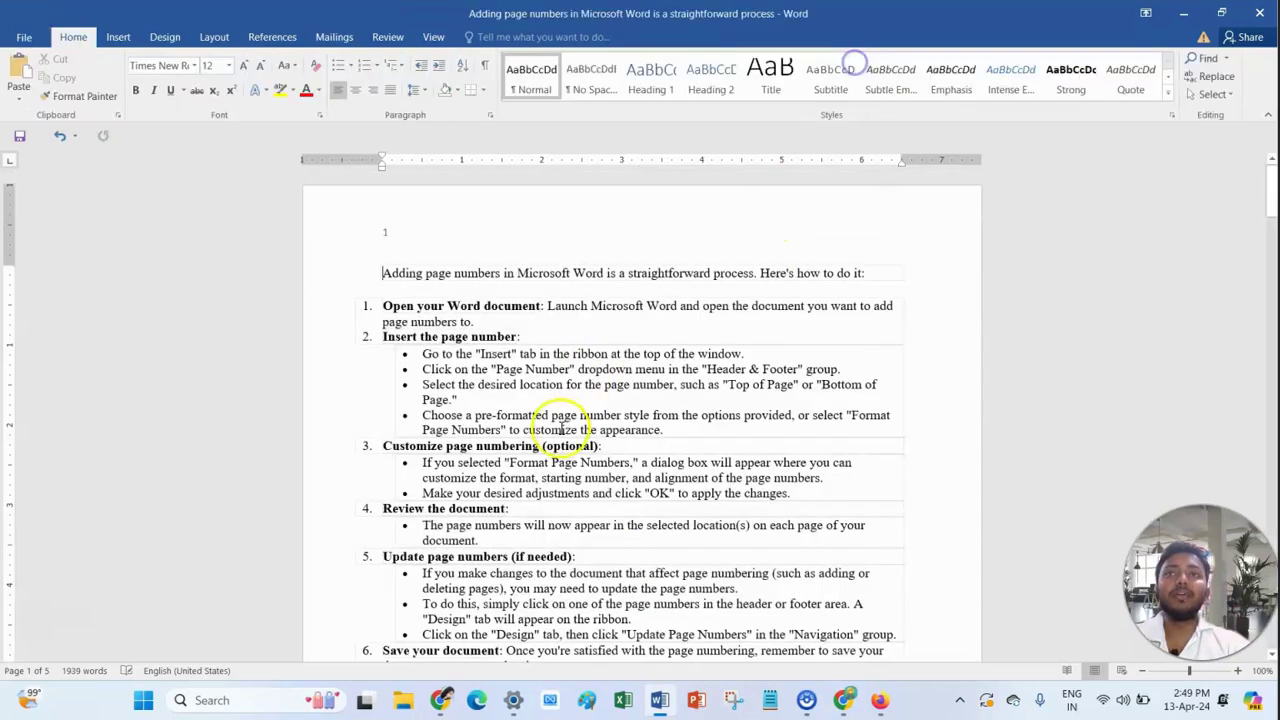
{"action": "scroll", "coordinate": [550, 420], "scroll_direction": "down", "scroll_amount": 5}
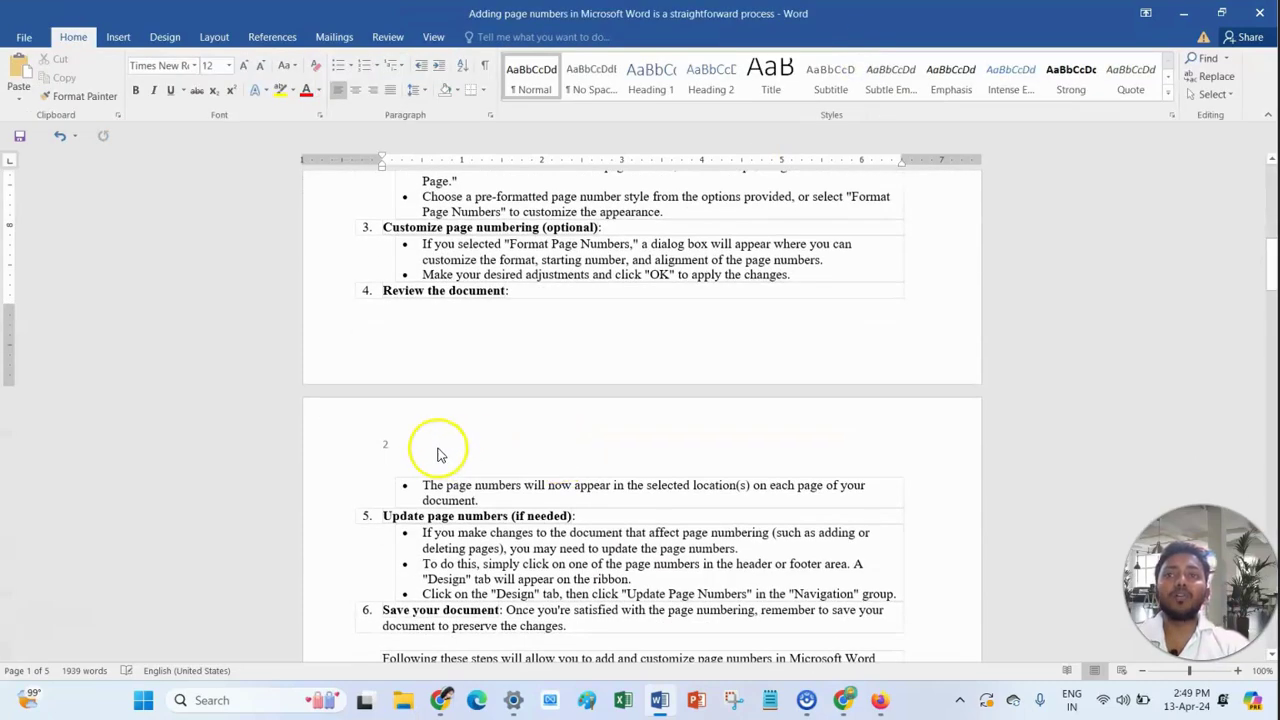
{"action": "scroll", "coordinate": [700, 390], "scroll_direction": "up", "scroll_amount": 10}
{"action": "scroll", "coordinate": [923, 238], "scroll_direction": "up", "scroll_amount": 1}
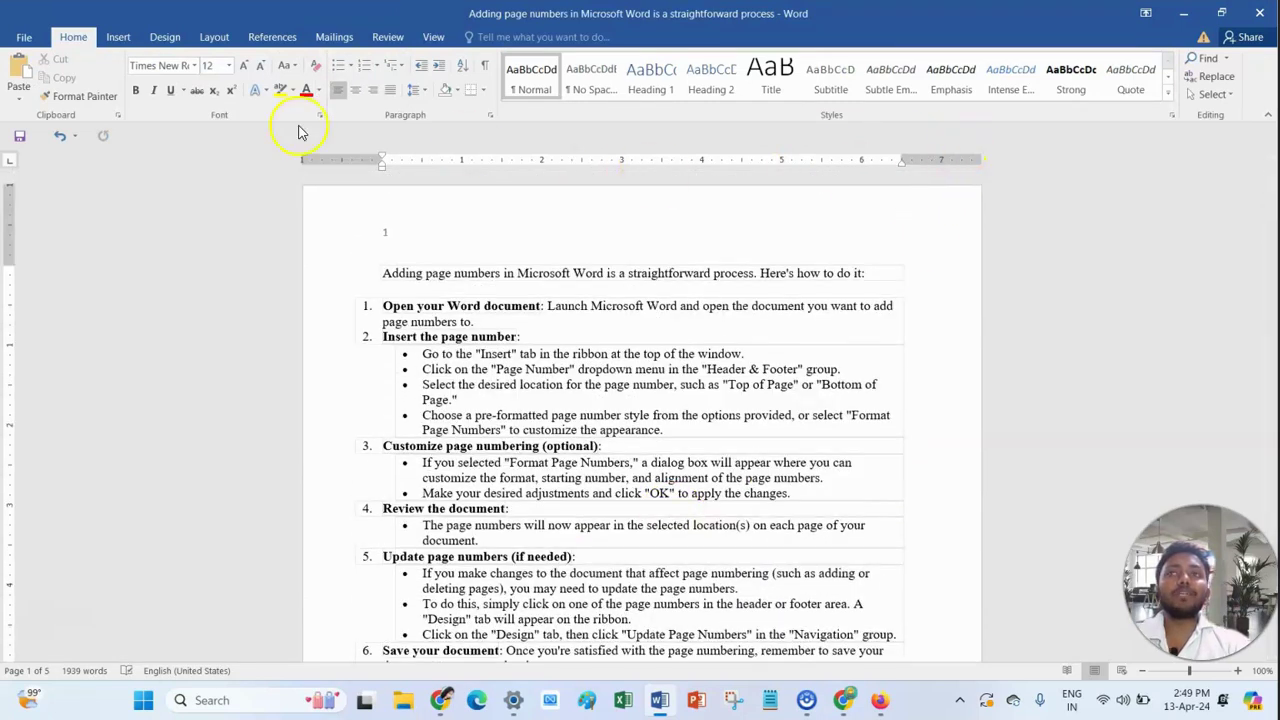
Change the top-of-page numbering to the Accent Bar 2 style, close header editing and check the following pages.
{"action": "left_click", "coordinate": [118, 37]}
{"action": "left_click", "coordinate": [876, 100]}
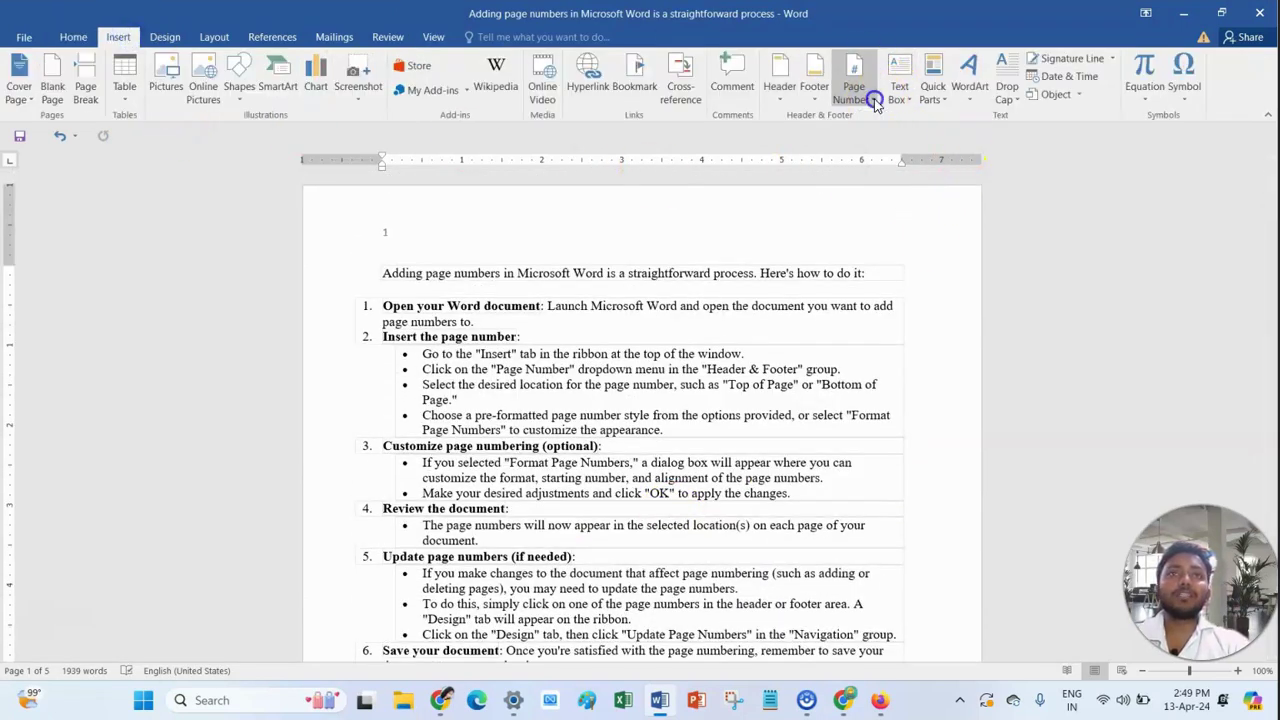
{"action": "mouse_move", "coordinate": [884, 119]}
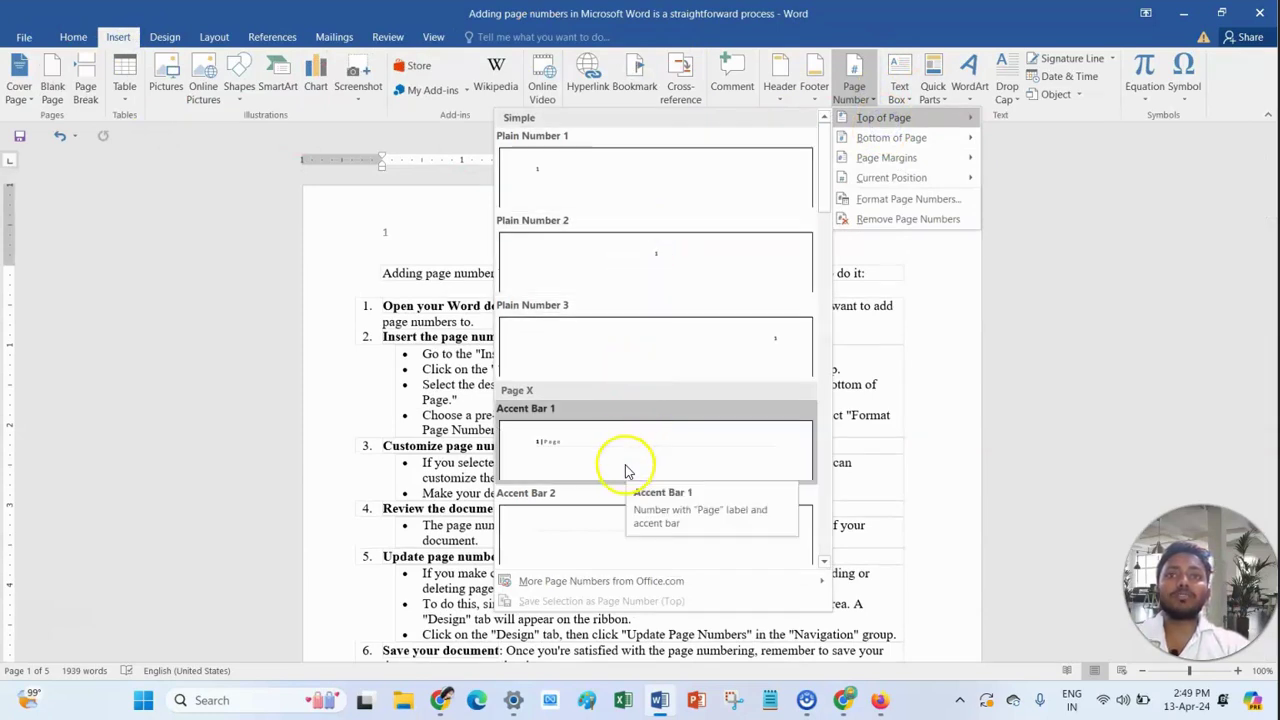
{"action": "left_click", "coordinate": [631, 528]}
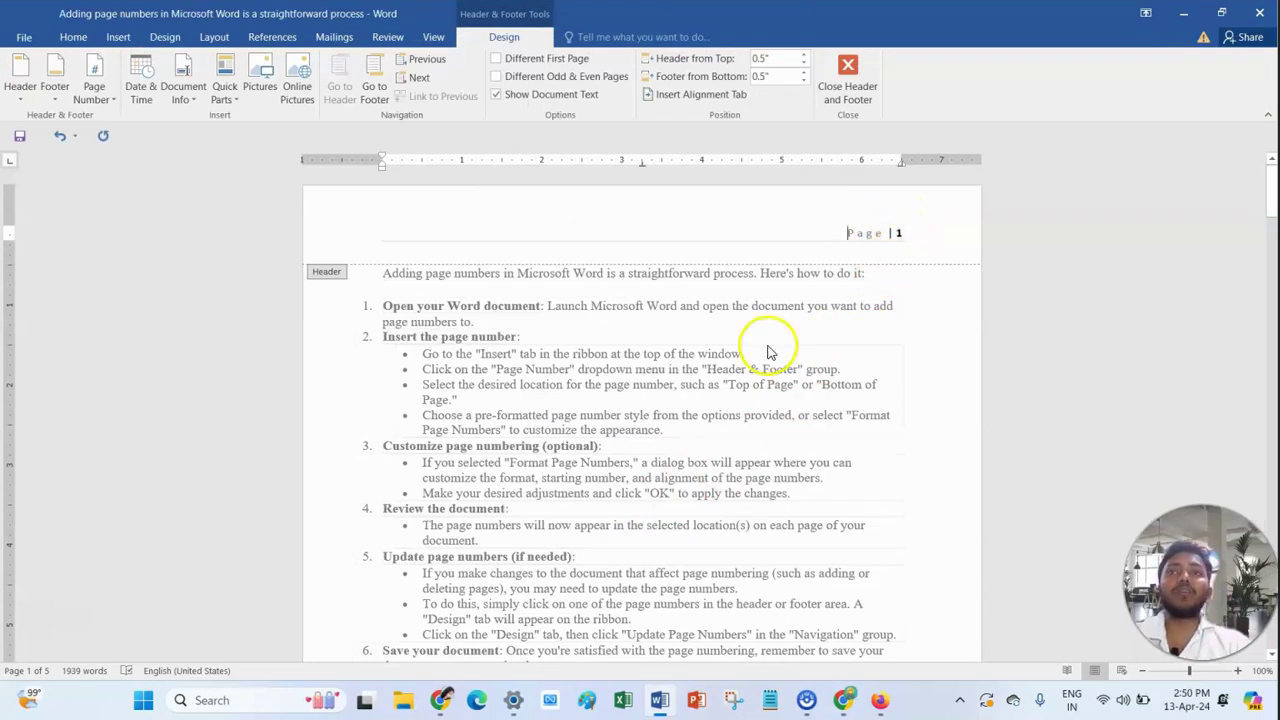
{"action": "left_click", "coordinate": [847, 68]}
{"action": "scroll", "coordinate": [826, 468], "scroll_direction": "down", "scroll_amount": 15}
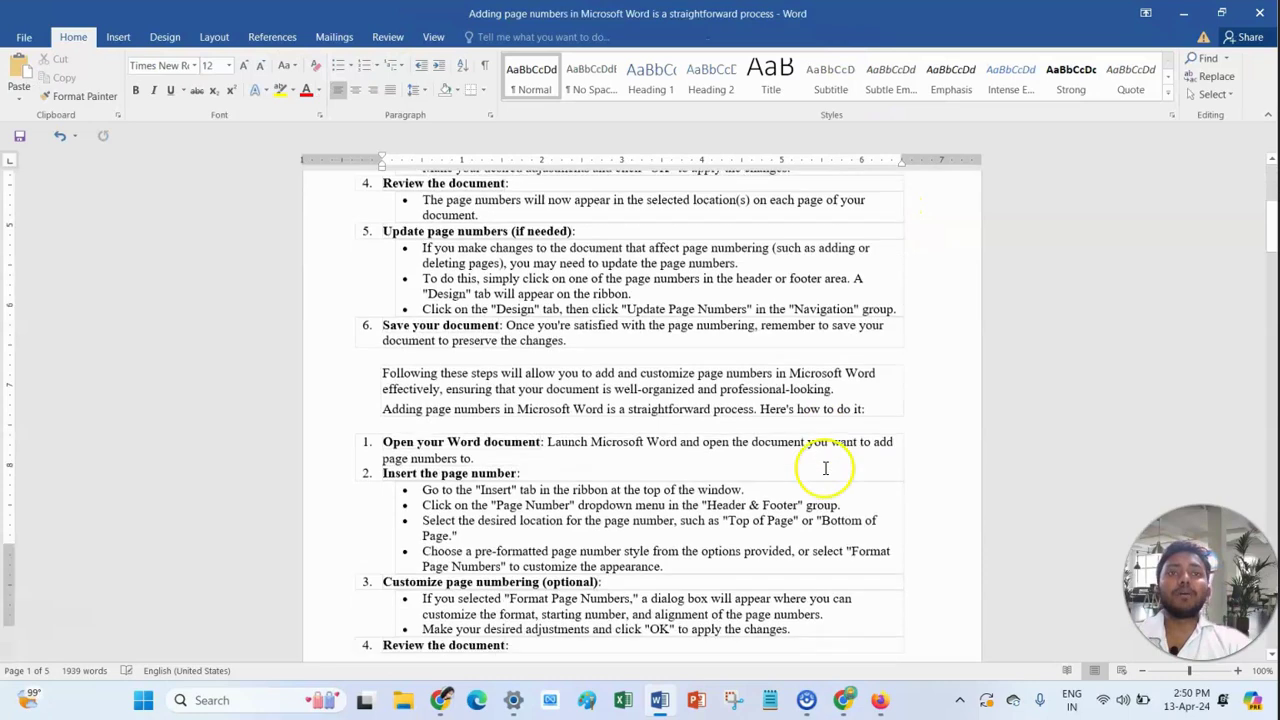
{"action": "scroll", "coordinate": [832, 467], "scroll_direction": "down", "scroll_amount": 15}
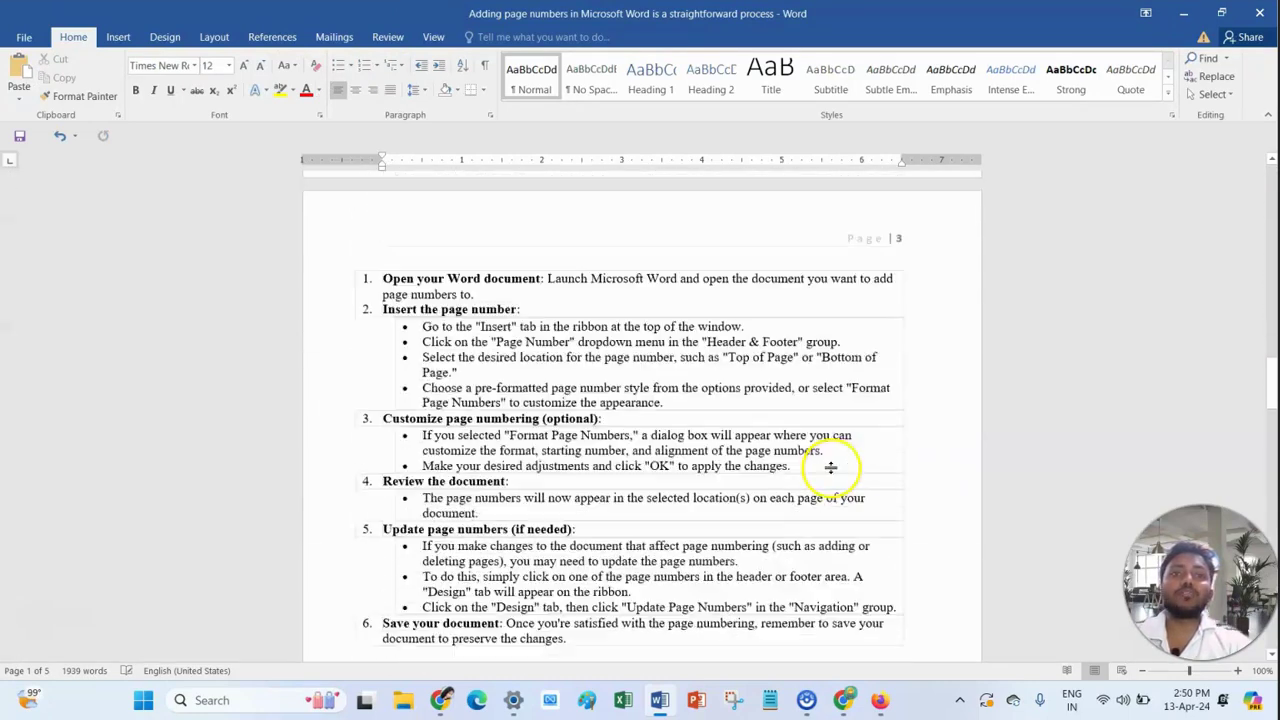
{"action": "scroll", "coordinate": [832, 467], "scroll_direction": "down", "scroll_amount": 12}
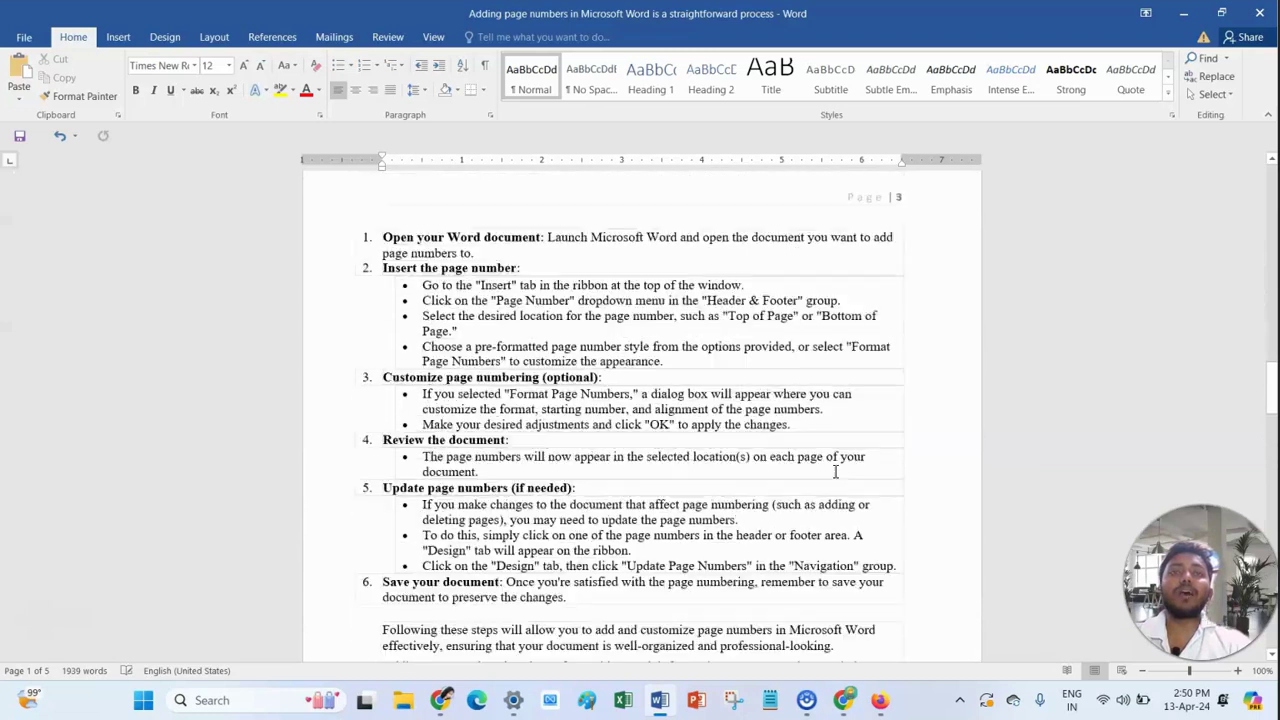
Insert a page number in the Accent Bar 1 style at the bottom of the pages.
{"action": "left_click", "coordinate": [120, 37]}
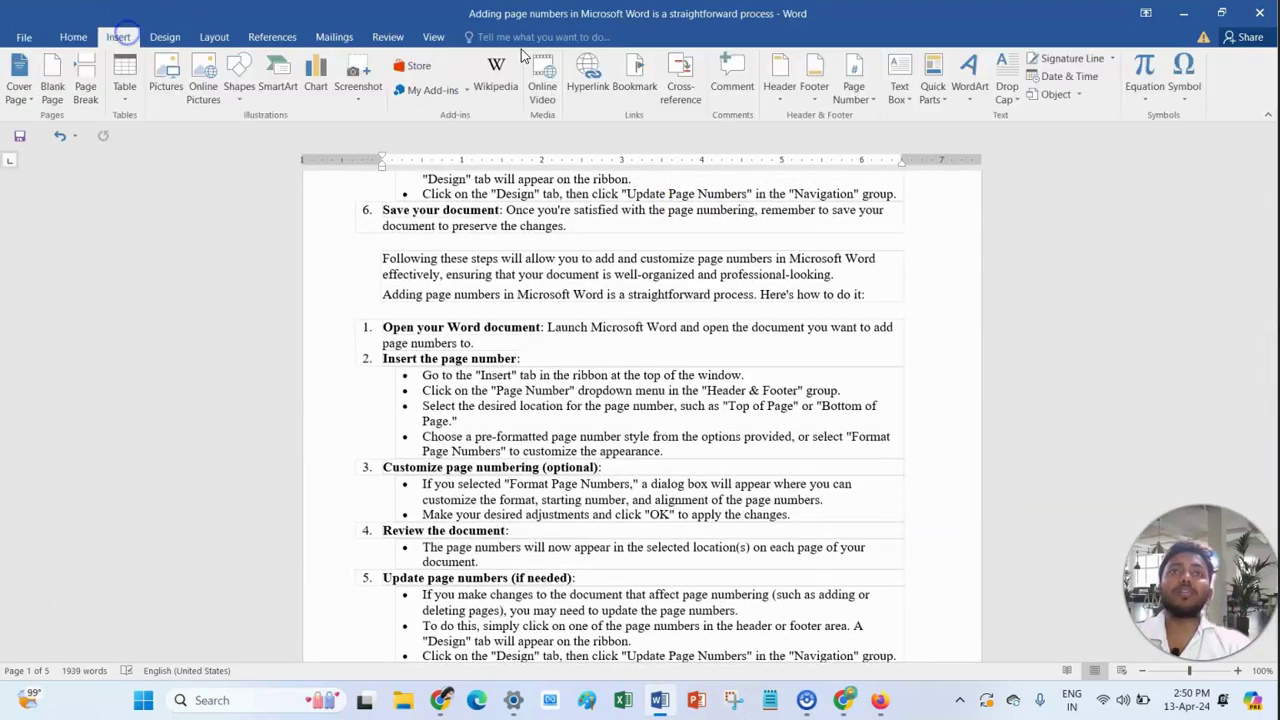
{"action": "left_click", "coordinate": [872, 102]}
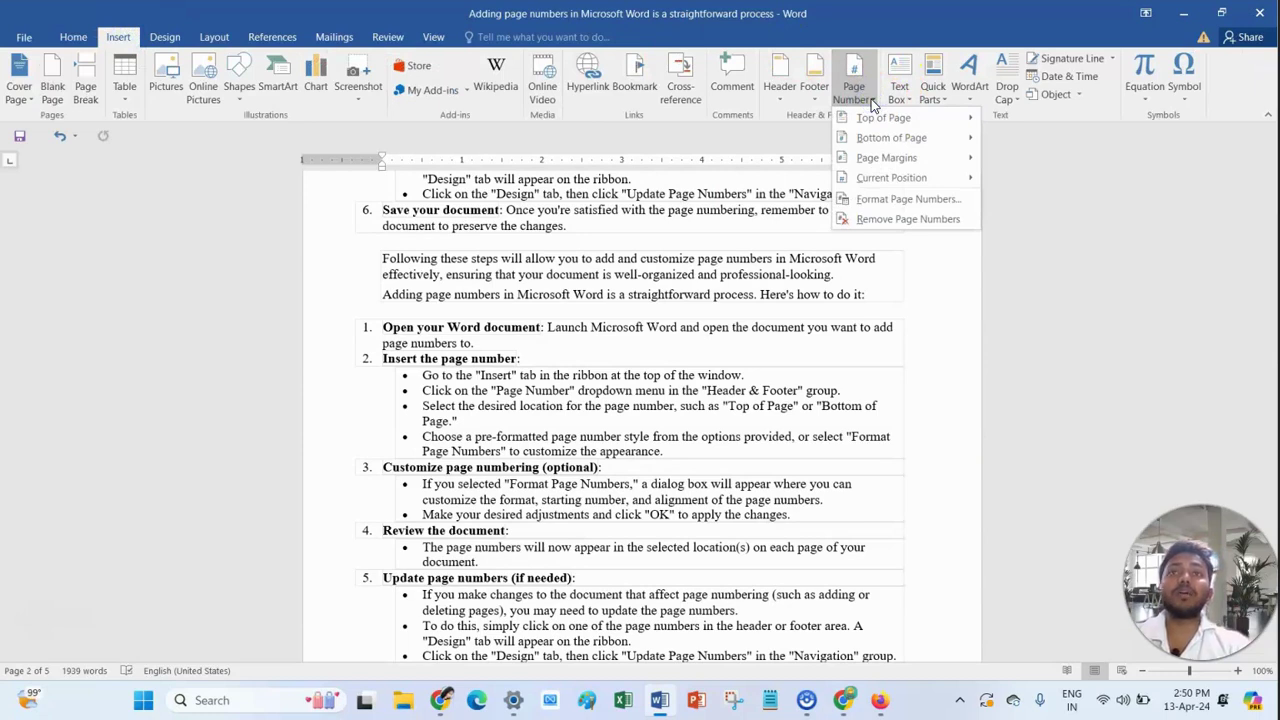
{"action": "left_click", "coordinate": [829, 286]}
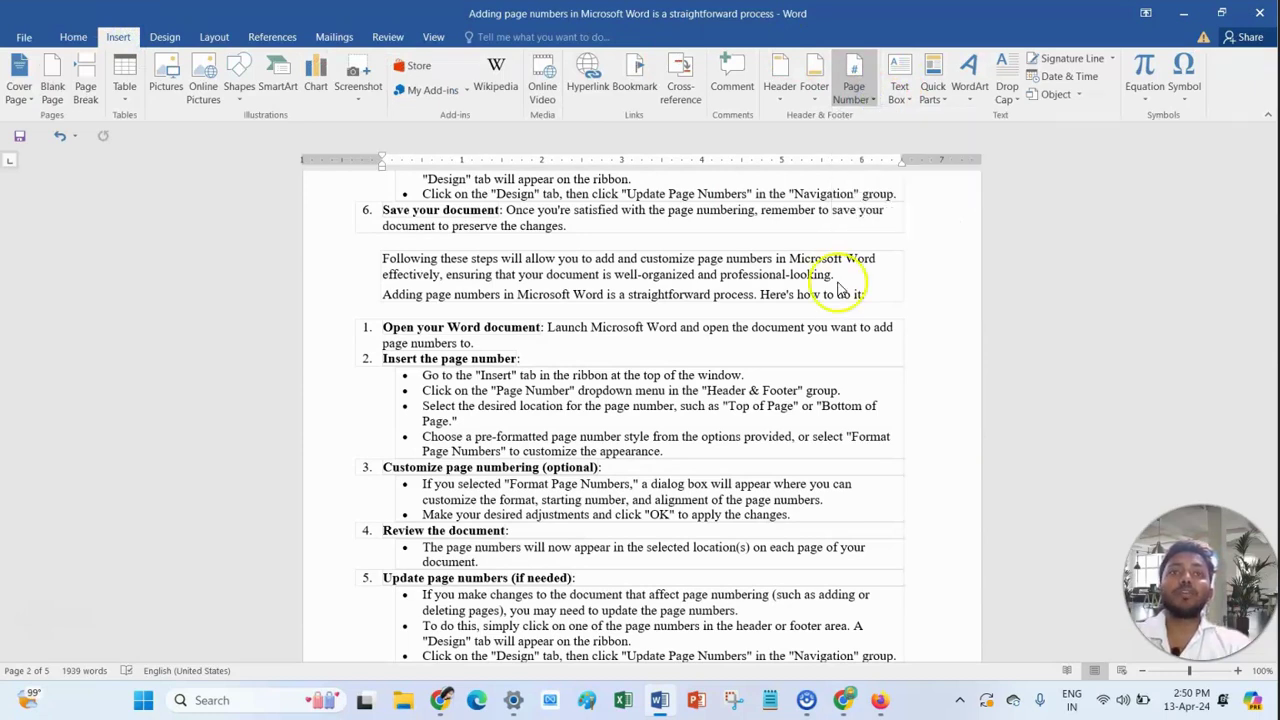
{"action": "scroll", "coordinate": [835, 300], "scroll_direction": "up", "scroll_amount": 8}
{"action": "scroll", "coordinate": [838, 336], "scroll_direction": "up", "scroll_amount": 10}
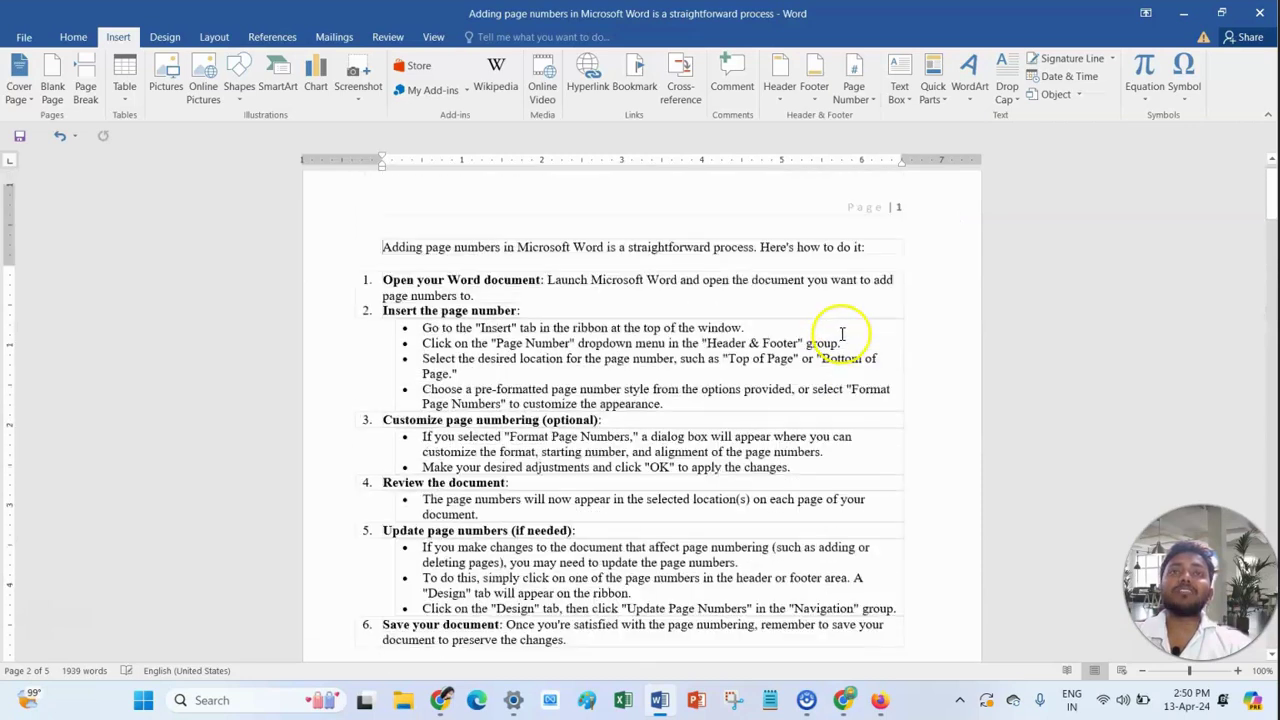
{"action": "left_click", "coordinate": [866, 96]}
{"action": "mouse_move", "coordinate": [897, 122]}
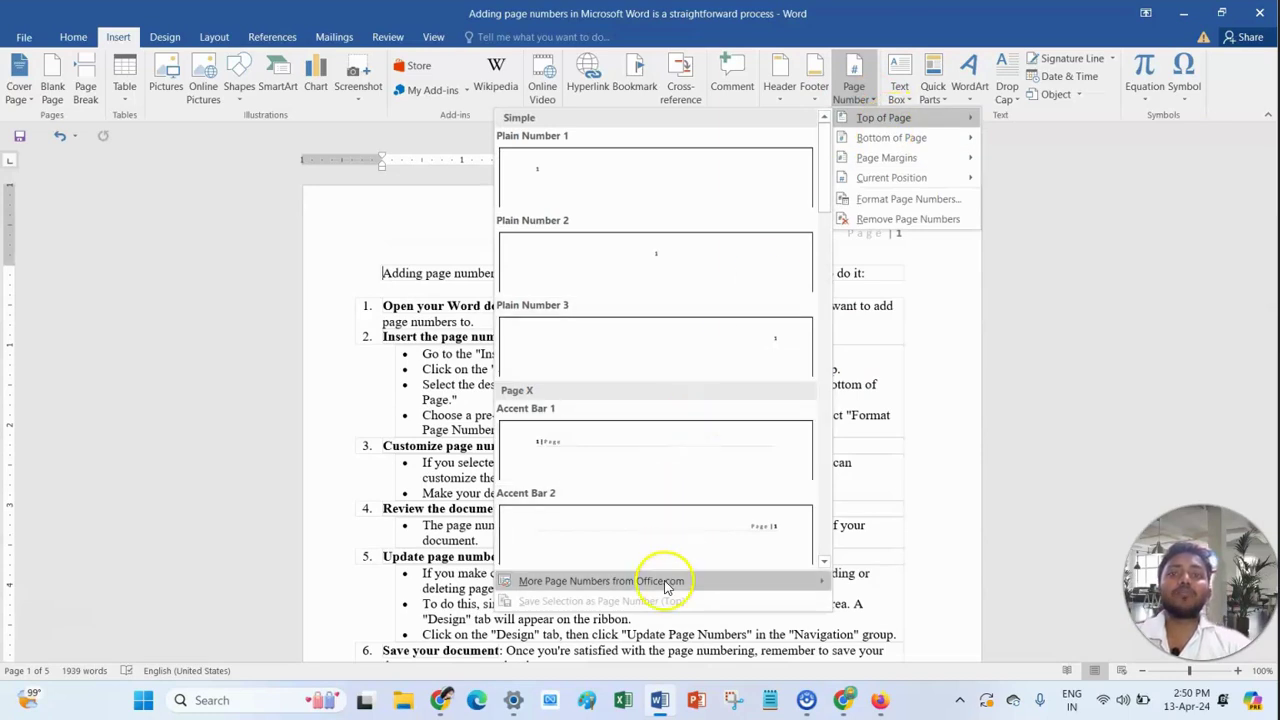
{"action": "mouse_move", "coordinate": [665, 585]}
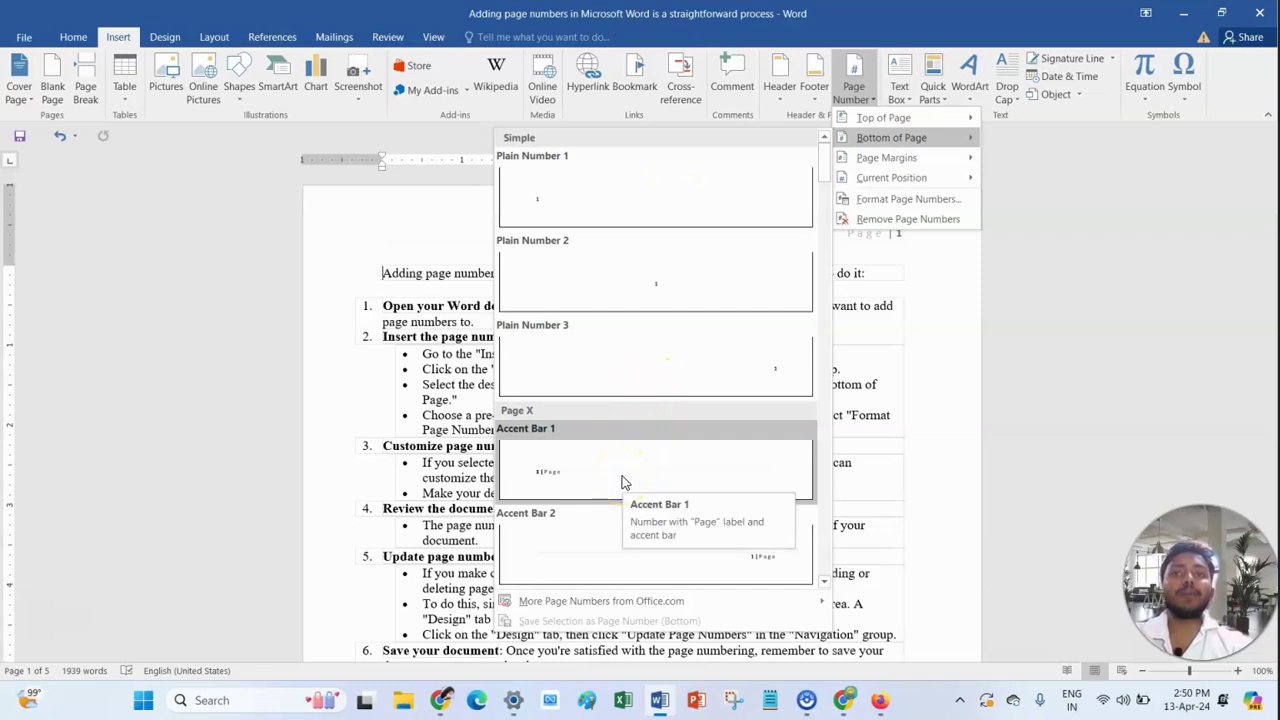
{"action": "mouse_move", "coordinate": [617, 608]}
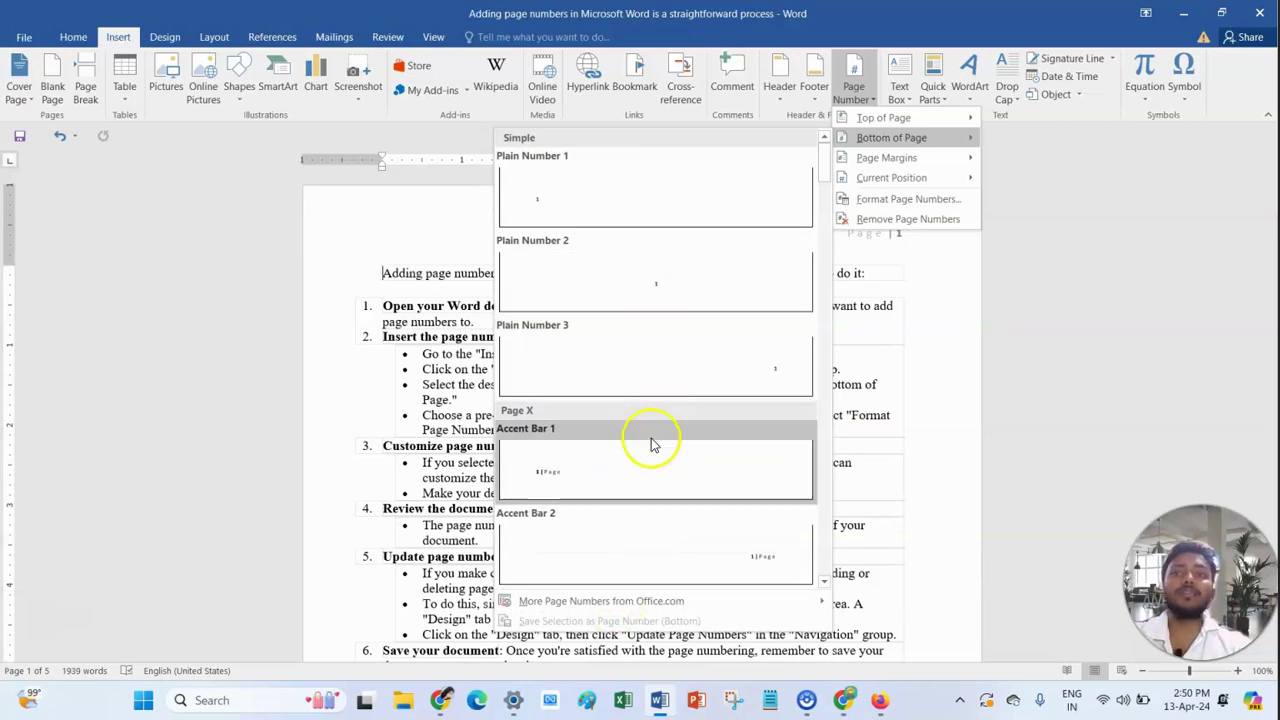
{"action": "left_click", "coordinate": [640, 467]}
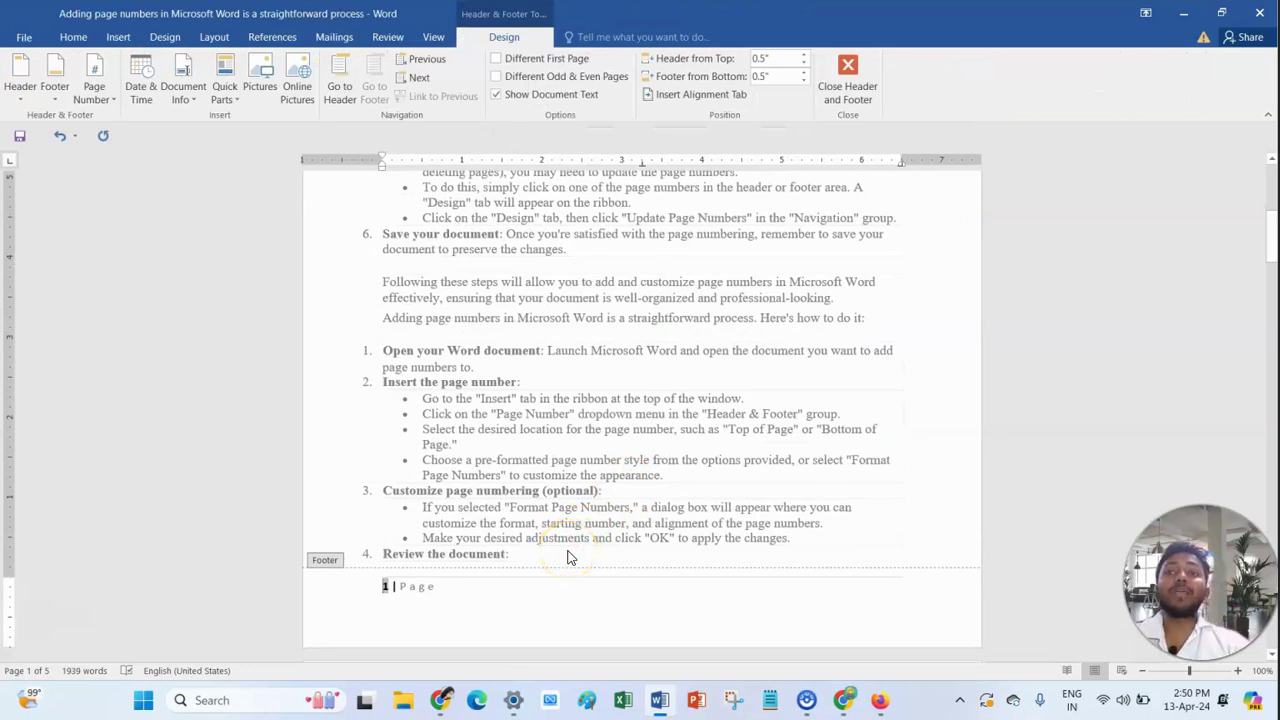
Check the page numbers in the header and footer of the first pages, then leave header and footer editing.
{"action": "scroll", "coordinate": [567, 557], "scroll_direction": "up", "scroll_amount": 5}
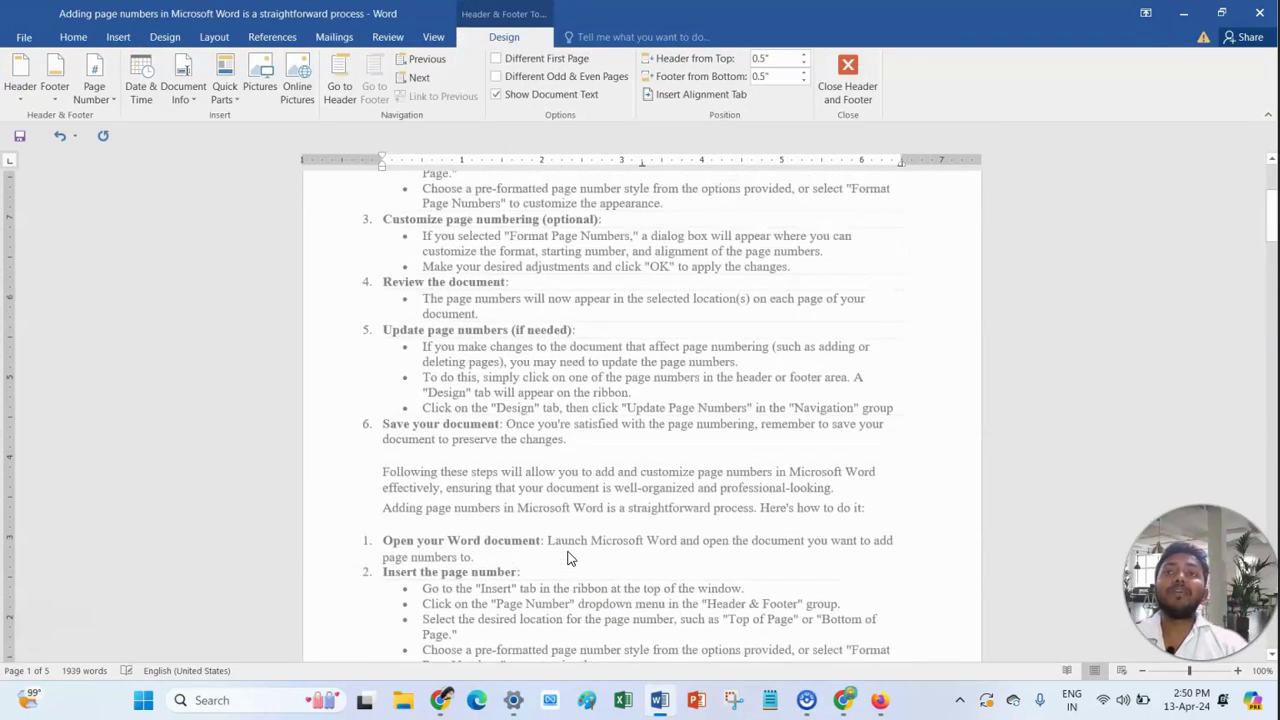
{"action": "scroll", "coordinate": [567, 557], "scroll_direction": "down", "scroll_amount": 12}
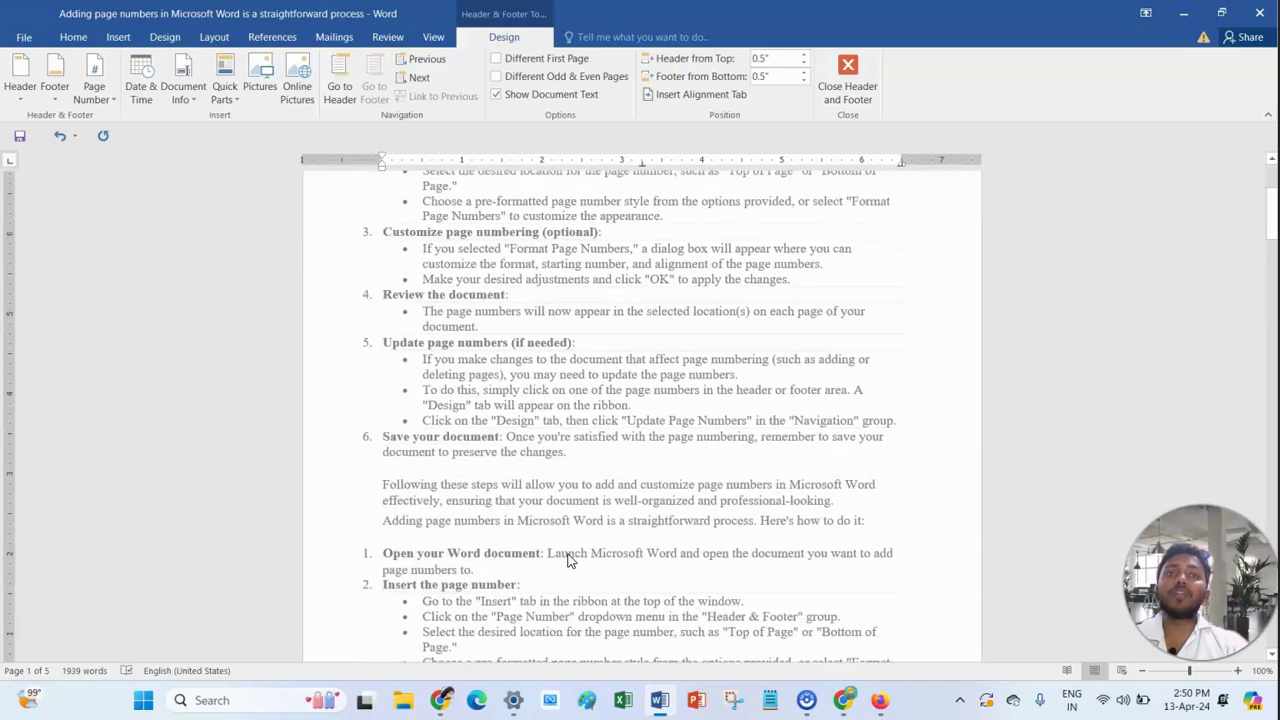
{"action": "scroll", "coordinate": [567, 557], "scroll_direction": "up", "scroll_amount": 12}
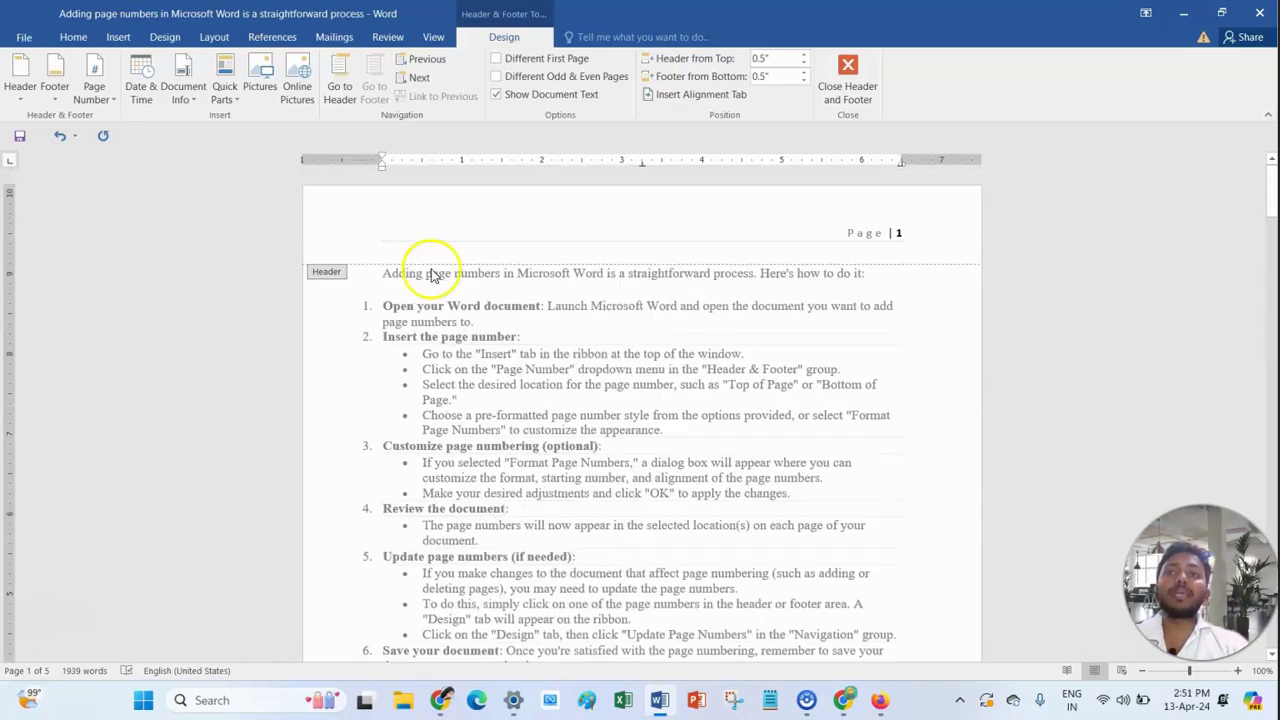
{"action": "scroll", "coordinate": [693, 548], "scroll_direction": "down", "scroll_amount": 4}
{"action": "scroll", "coordinate": [650, 535], "scroll_direction": "down", "scroll_amount": 6}
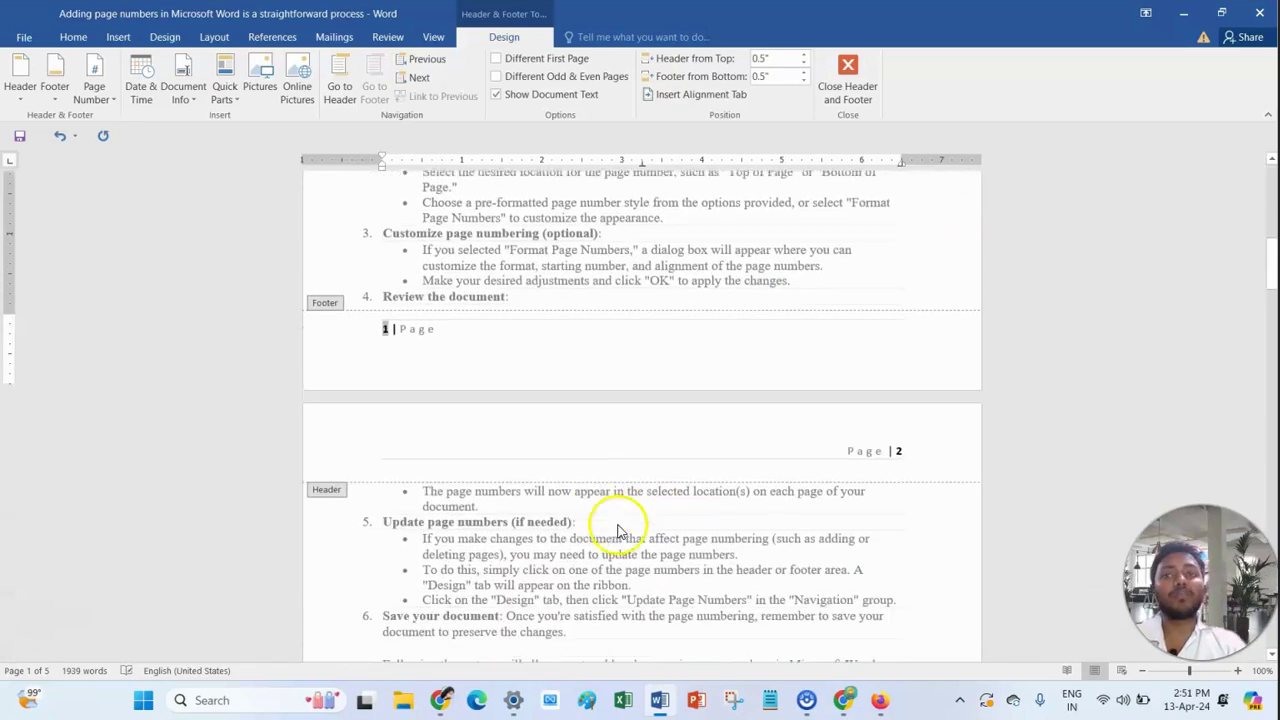
{"action": "scroll", "coordinate": [457, 386], "scroll_direction": "up", "scroll_amount": 3}
{"action": "scroll", "coordinate": [478, 420], "scroll_direction": "up", "scroll_amount": 1}
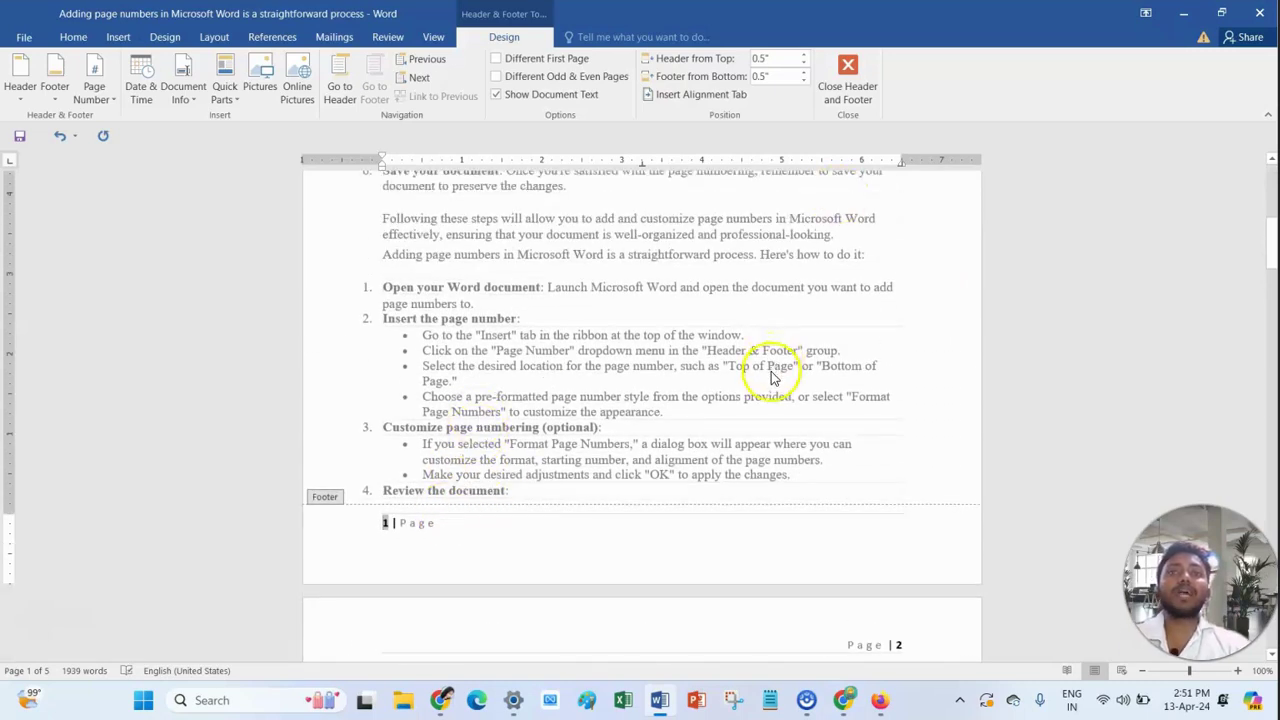
{"action": "scroll", "coordinate": [760, 406], "scroll_direction": "up", "scroll_amount": 14}
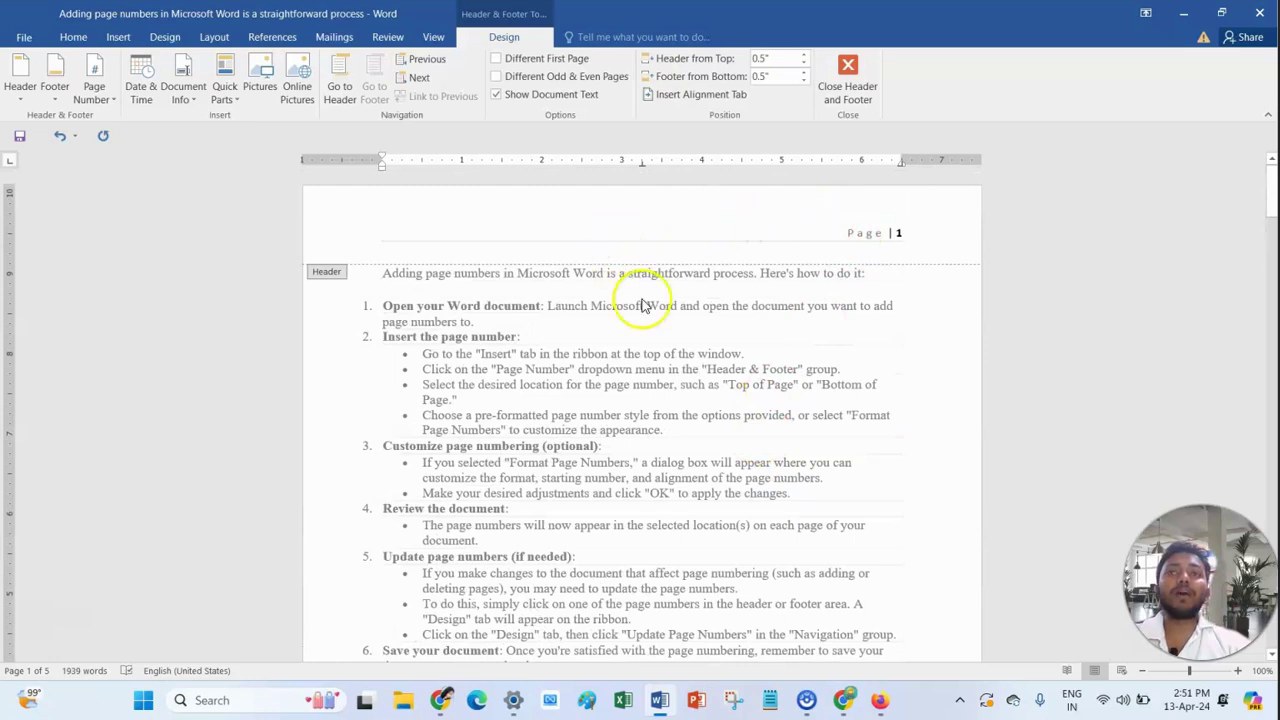
{"action": "left_click", "coordinate": [849, 70]}
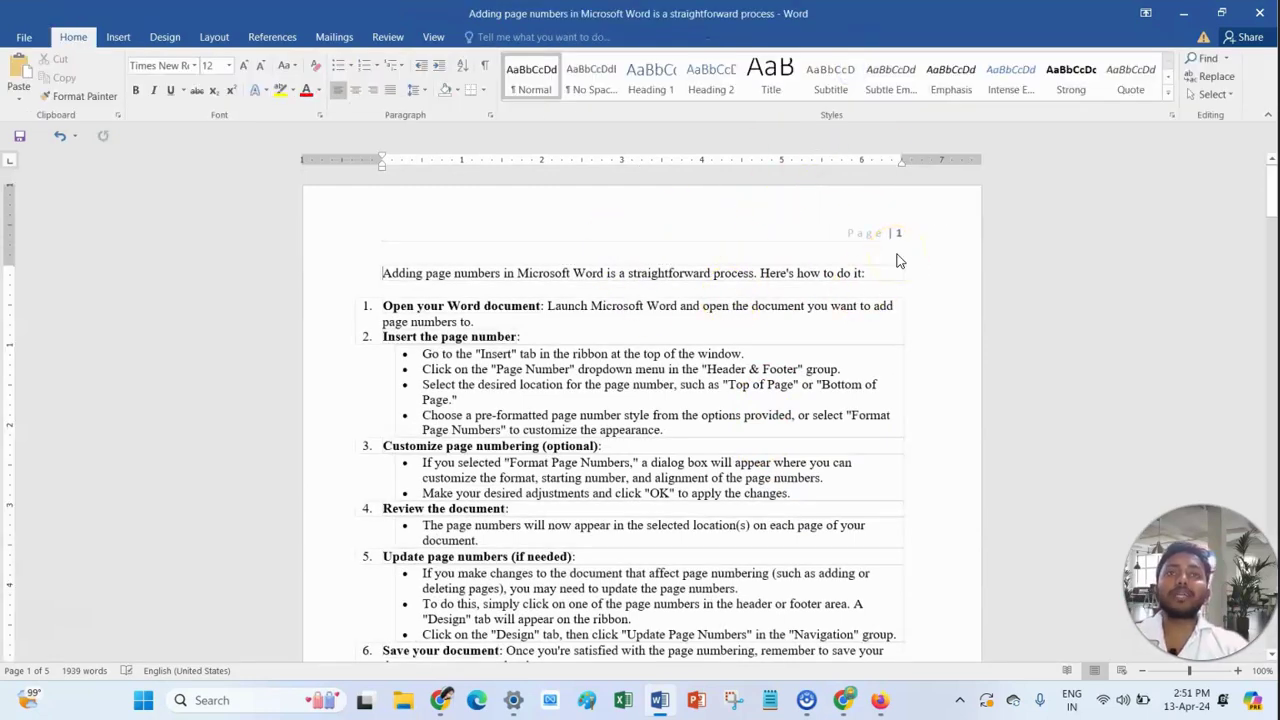
Examine how the header and footer page numbers appear on the first two pages outside header editing.
{"action": "scroll", "coordinate": [898, 262], "scroll_direction": "down", "scroll_amount": 12}
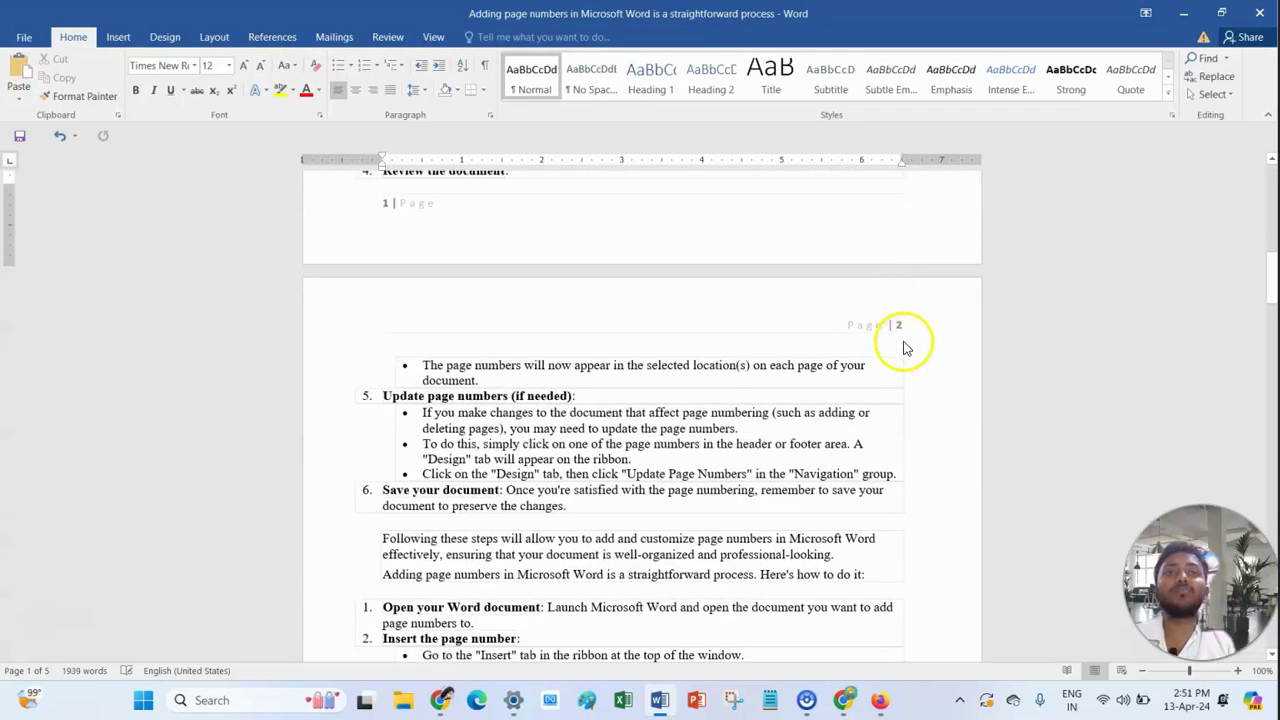
{"action": "scroll", "coordinate": [903, 334], "scroll_direction": "down", "scroll_amount": 5}
{"action": "scroll", "coordinate": [634, 334], "scroll_direction": "up", "scroll_amount": 7}
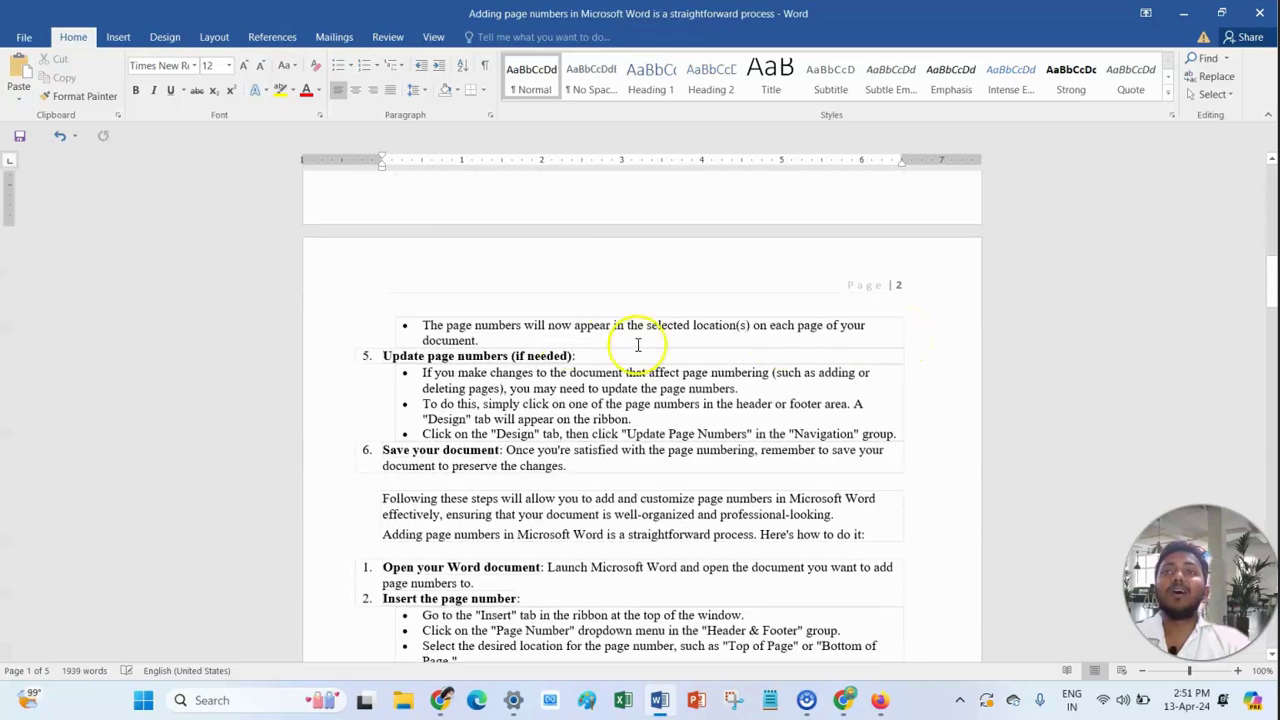
{"action": "scroll", "coordinate": [418, 295], "scroll_direction": "down", "scroll_amount": 7}
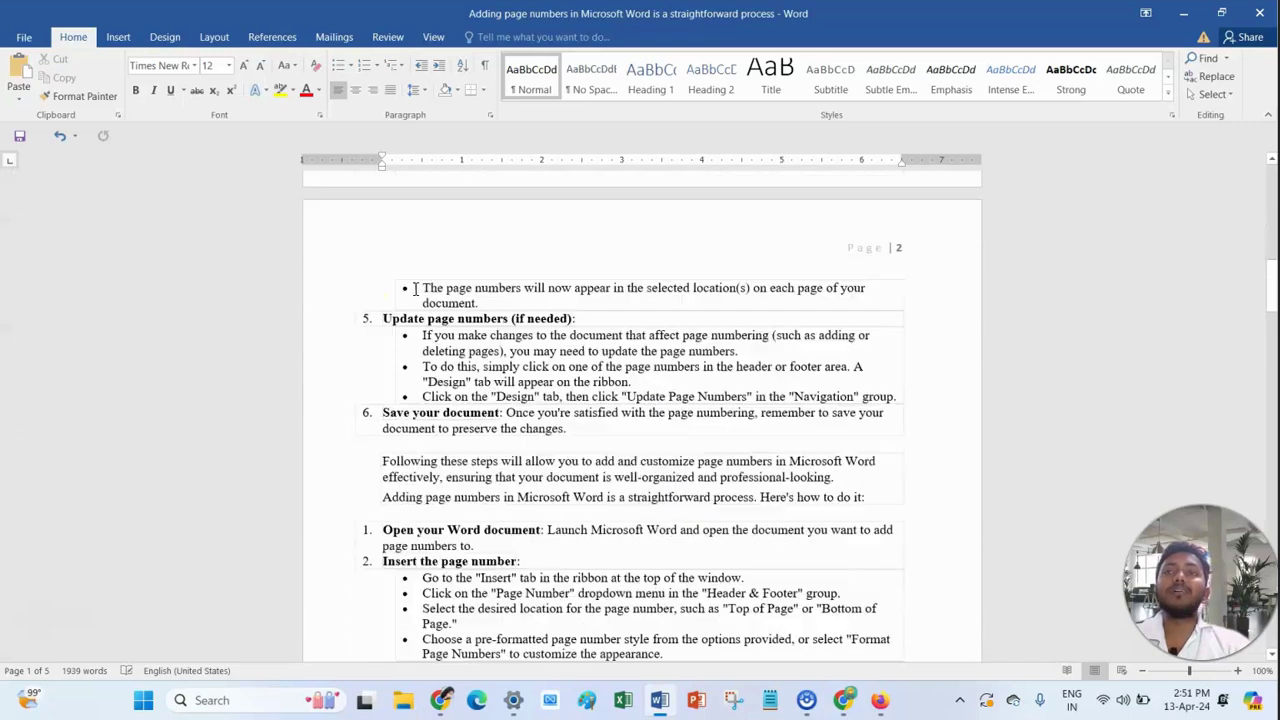
{"action": "scroll", "coordinate": [744, 392], "scroll_direction": "up", "scroll_amount": 5}
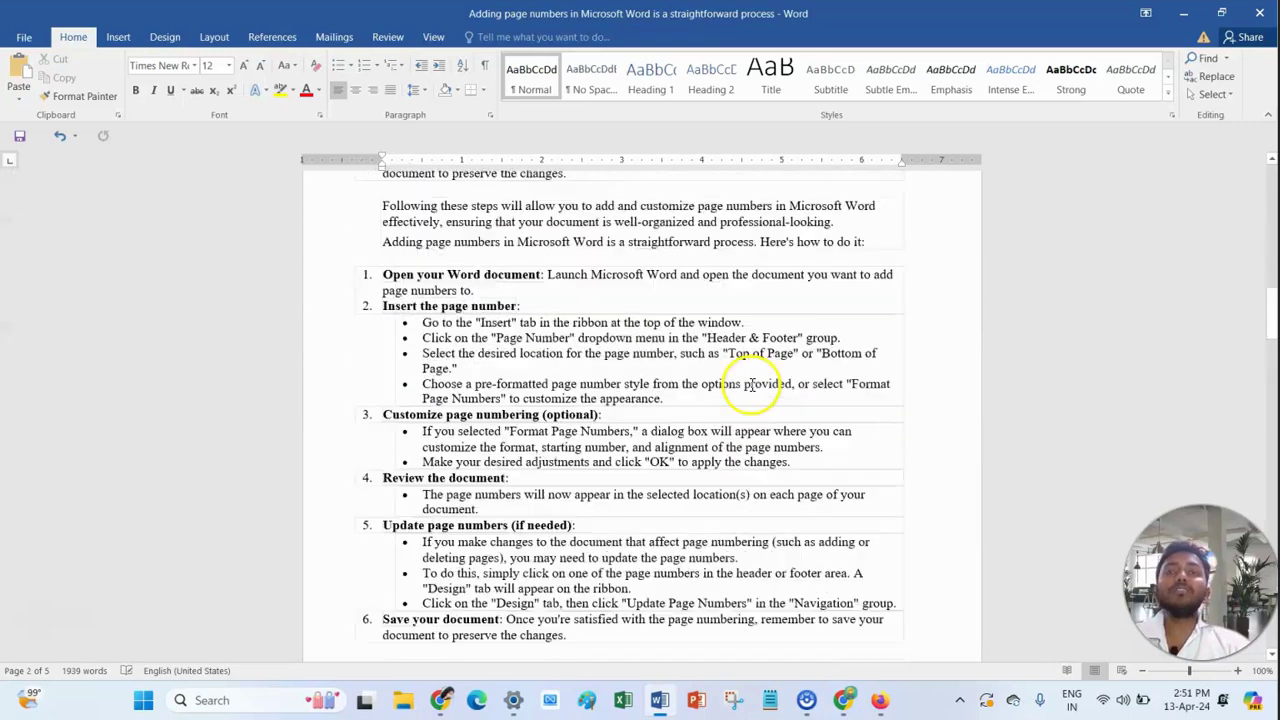
{"action": "scroll", "coordinate": [752, 389], "scroll_direction": "up", "scroll_amount": 5}
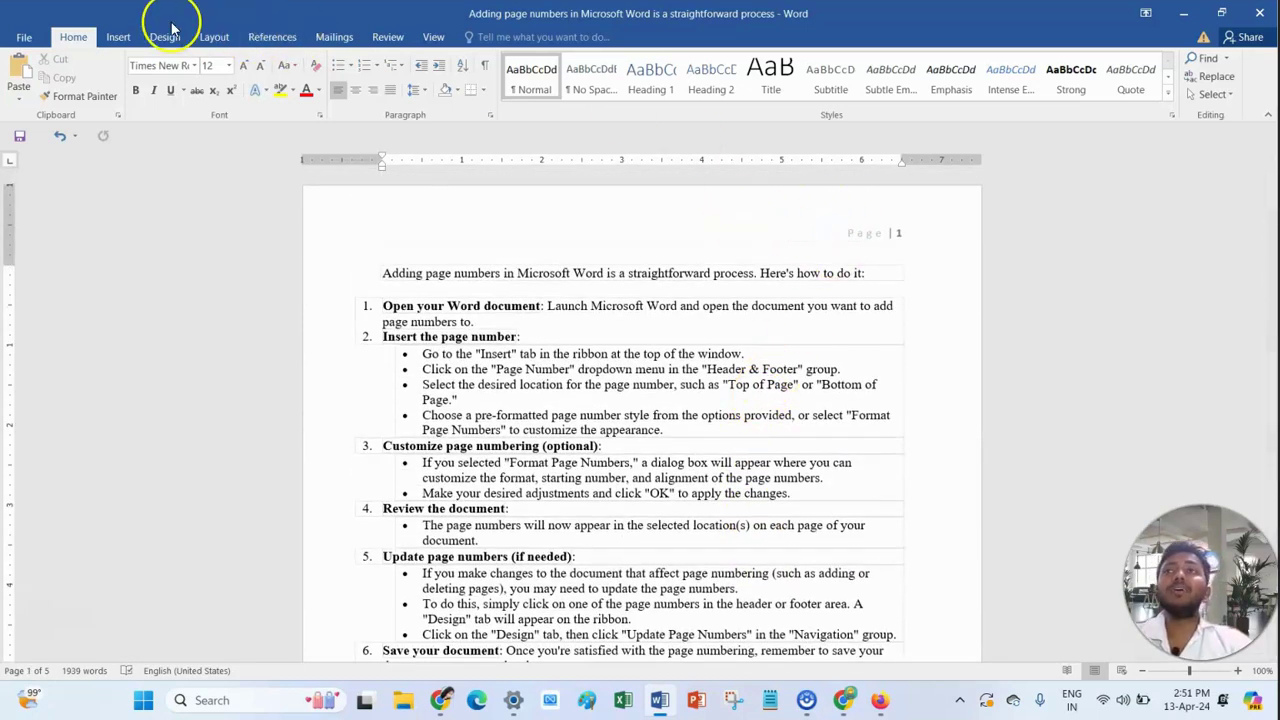
Insert a page number in the Accent Bar, Left style in the page margins and check the first page.
{"action": "left_click", "coordinate": [118, 37]}
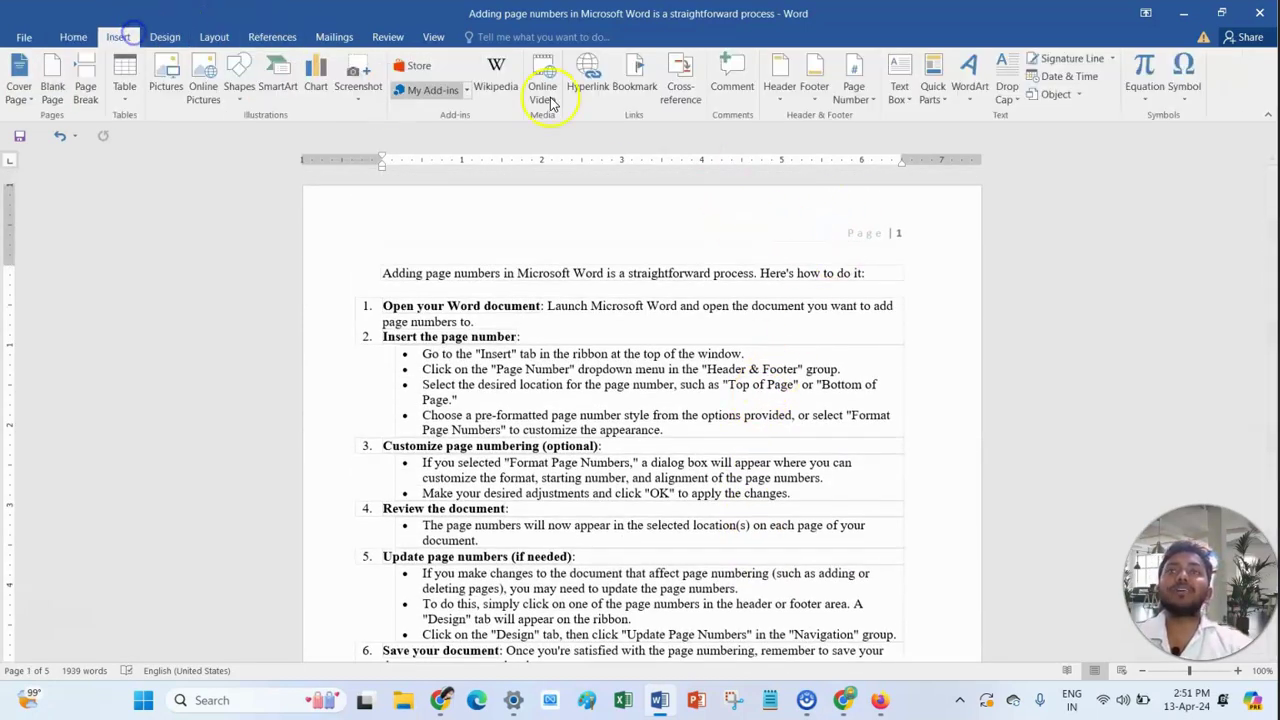
{"action": "left_click", "coordinate": [855, 92]}
{"action": "mouse_move", "coordinate": [884, 160]}
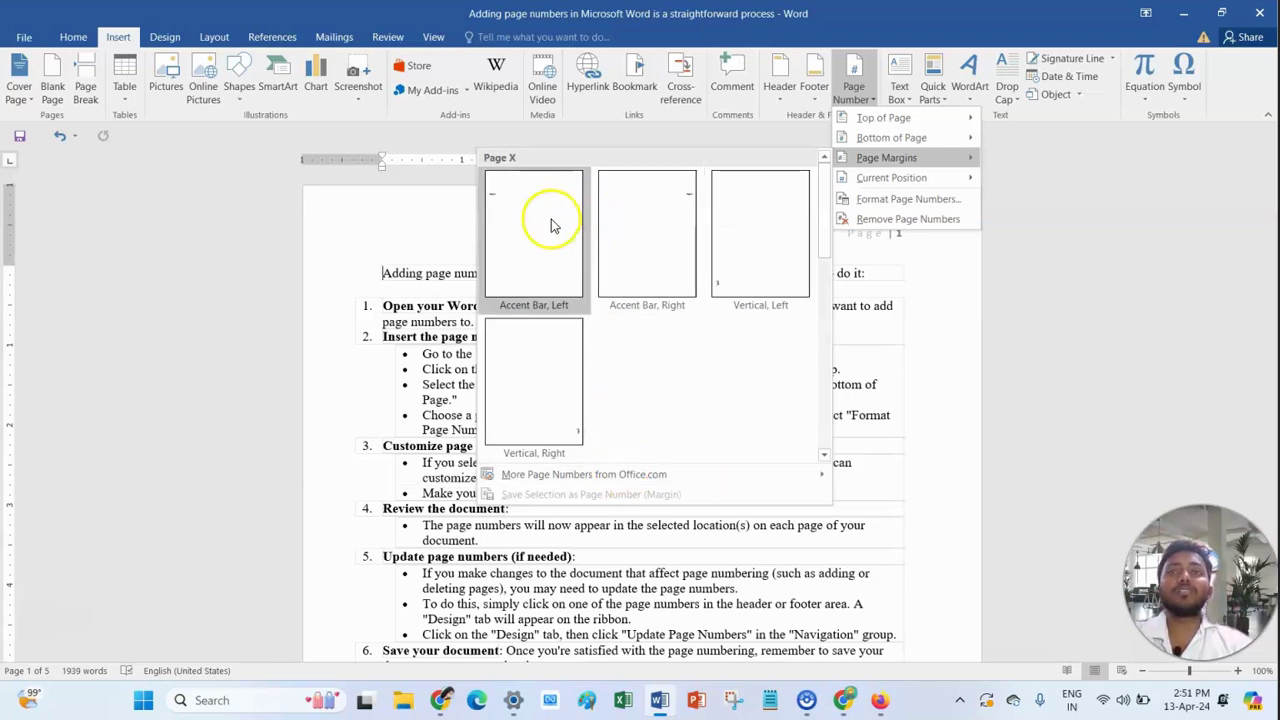
{"action": "left_click", "coordinate": [553, 226]}
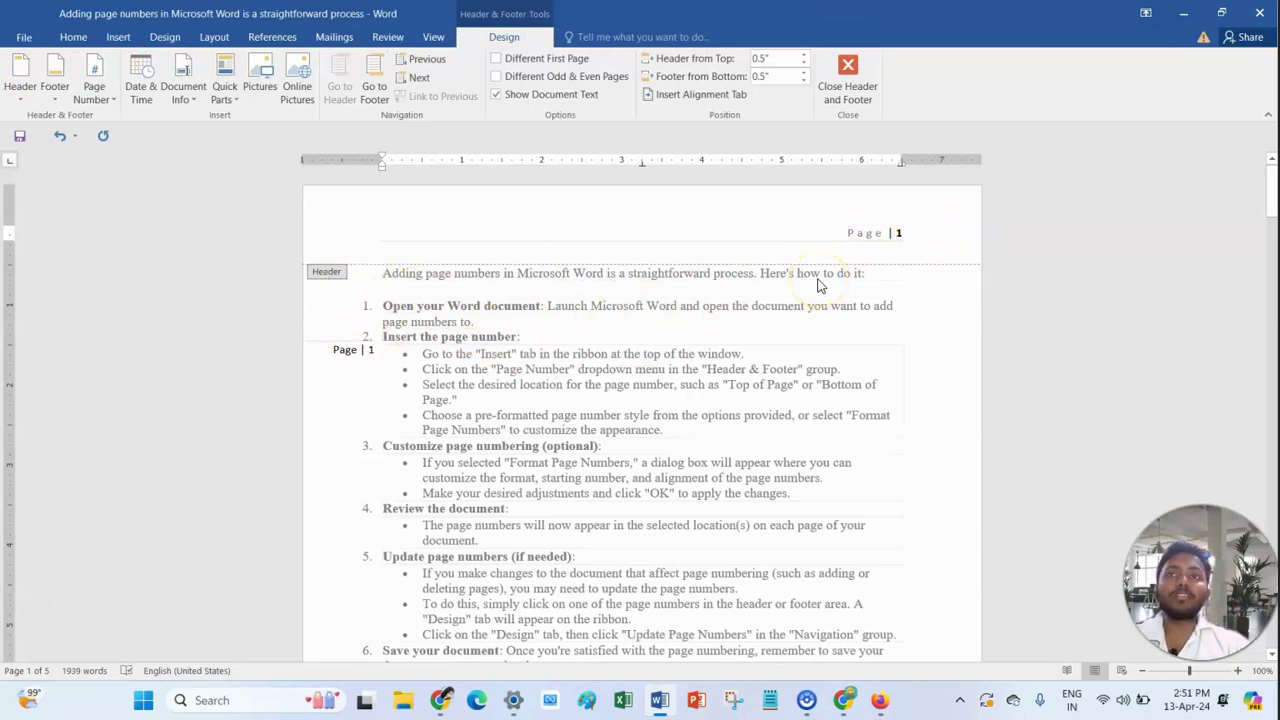
{"action": "scroll", "coordinate": [609, 334], "scroll_direction": "down", "scroll_amount": 2}
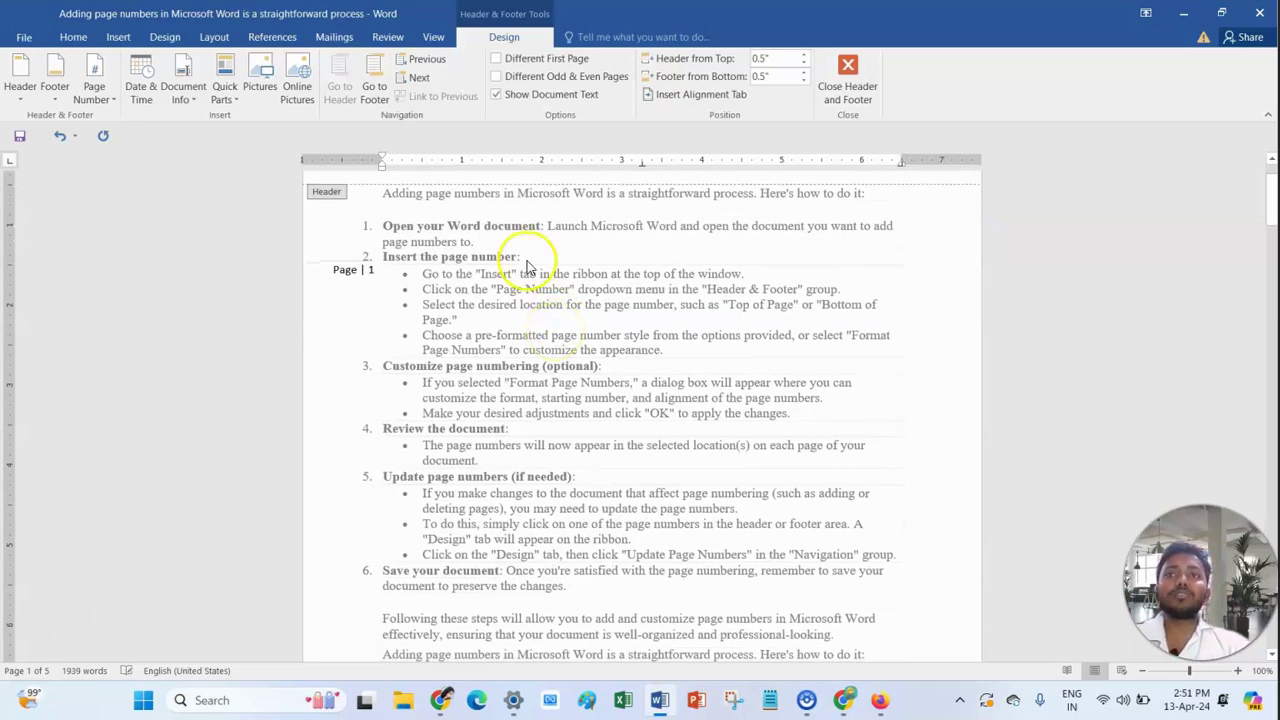
{"action": "scroll", "coordinate": [528, 268], "scroll_direction": "up", "scroll_amount": 2}
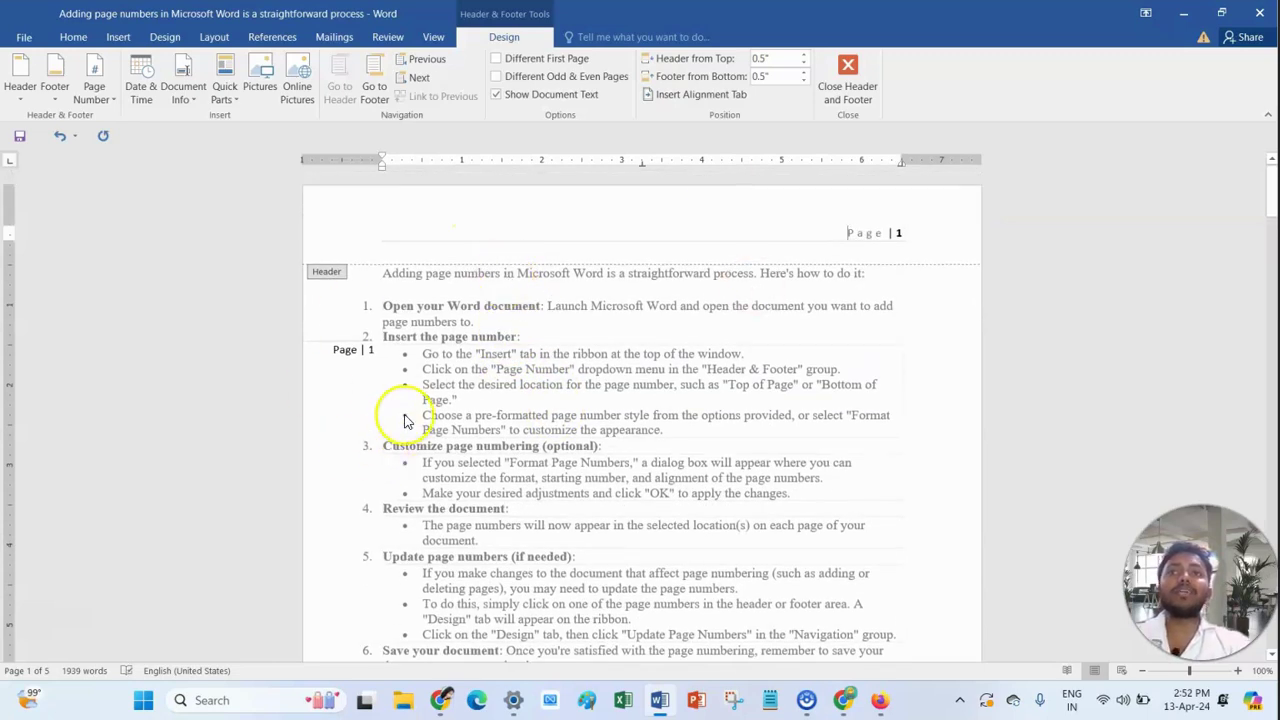
Select the header page number and the left margin page number to compare them, and close header and footer editing.
{"action": "left_click_drag", "start_coordinate": [848, 230], "coordinate": [897, 228]}
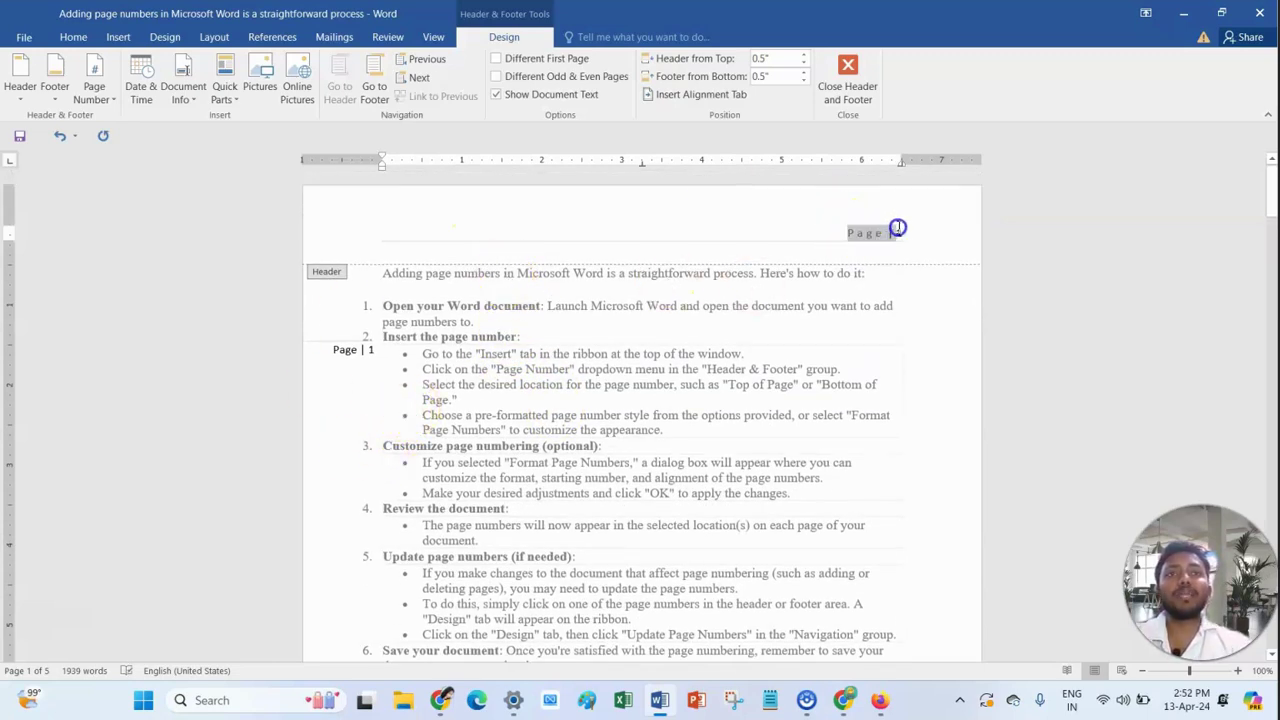
{"action": "left_click", "coordinate": [349, 350]}
{"action": "left_click", "coordinate": [362, 357]}
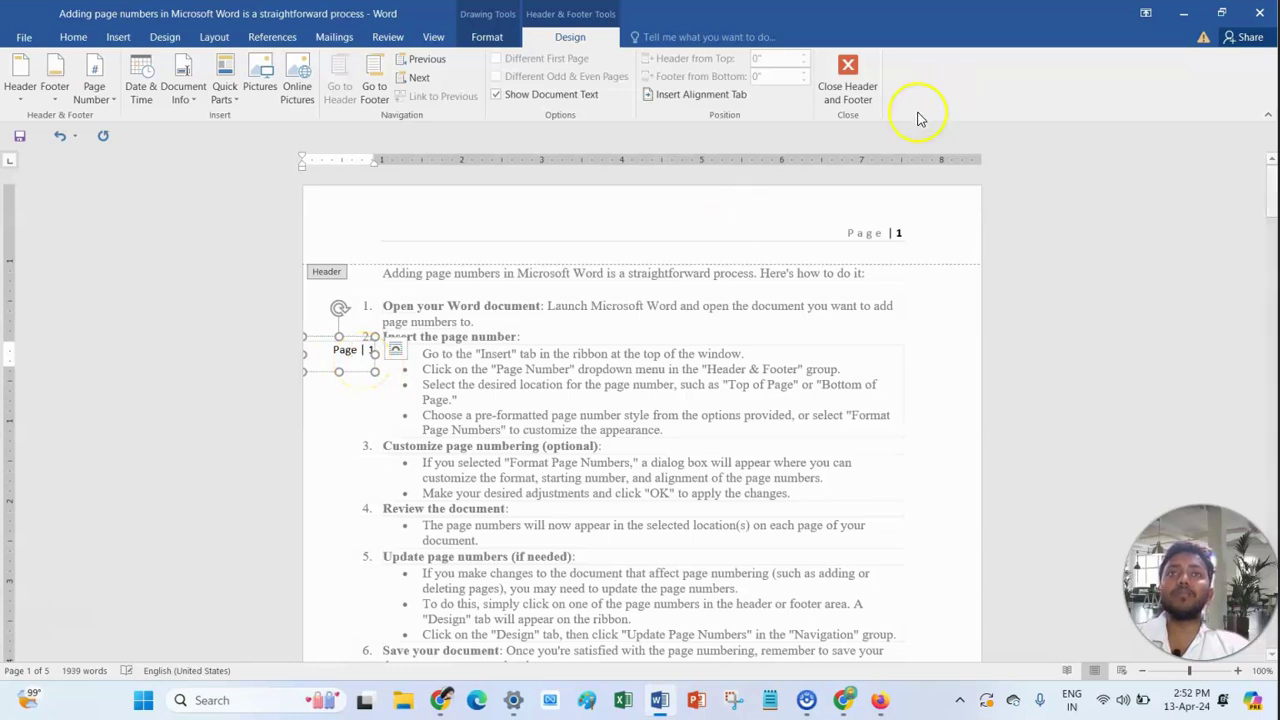
{"action": "left_click", "coordinate": [848, 68]}
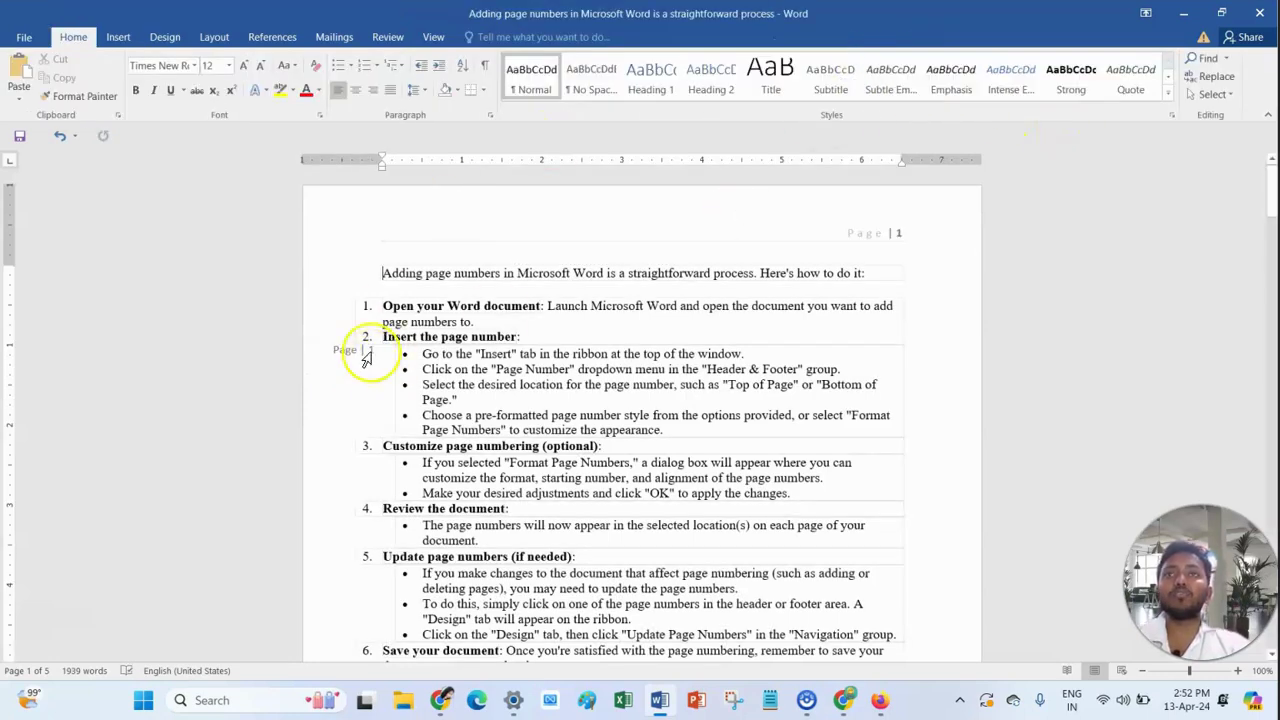
Change the page-margin numbering to the Vertical, Left style and go to the end of the first page.
{"action": "left_click", "coordinate": [118, 37]}
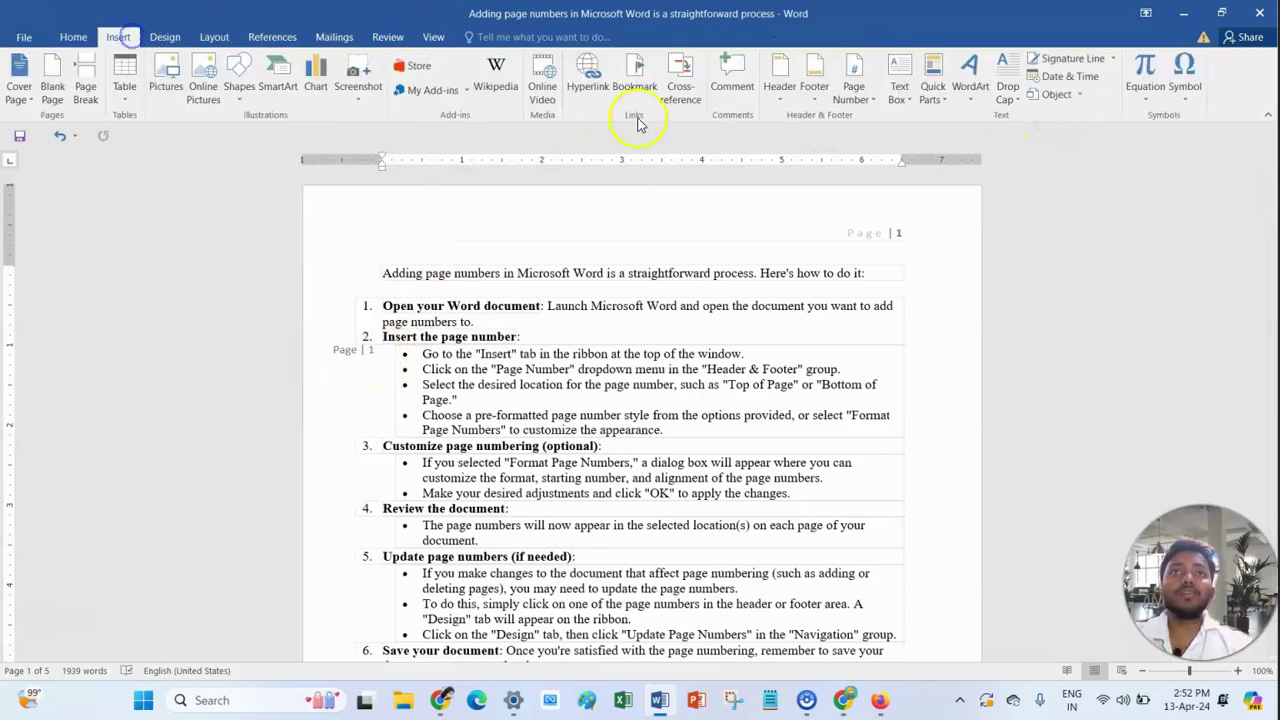
{"action": "left_click", "coordinate": [851, 92]}
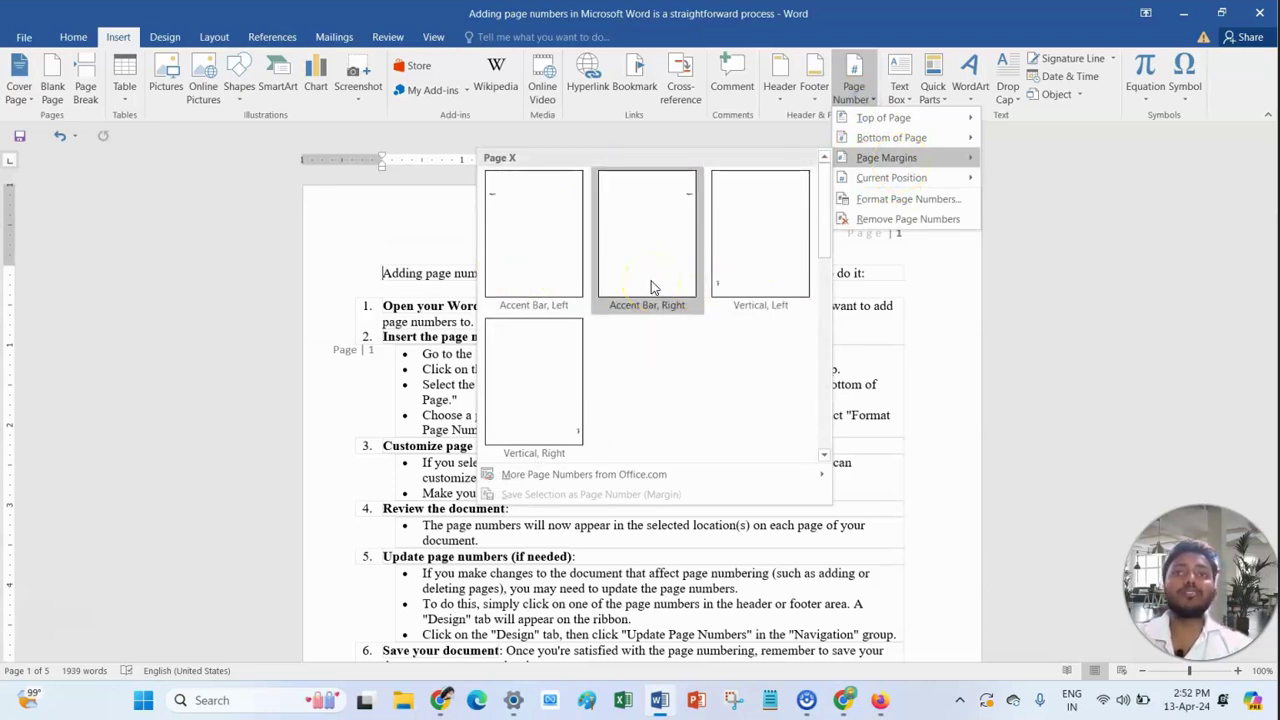
{"action": "left_click", "coordinate": [754, 282]}
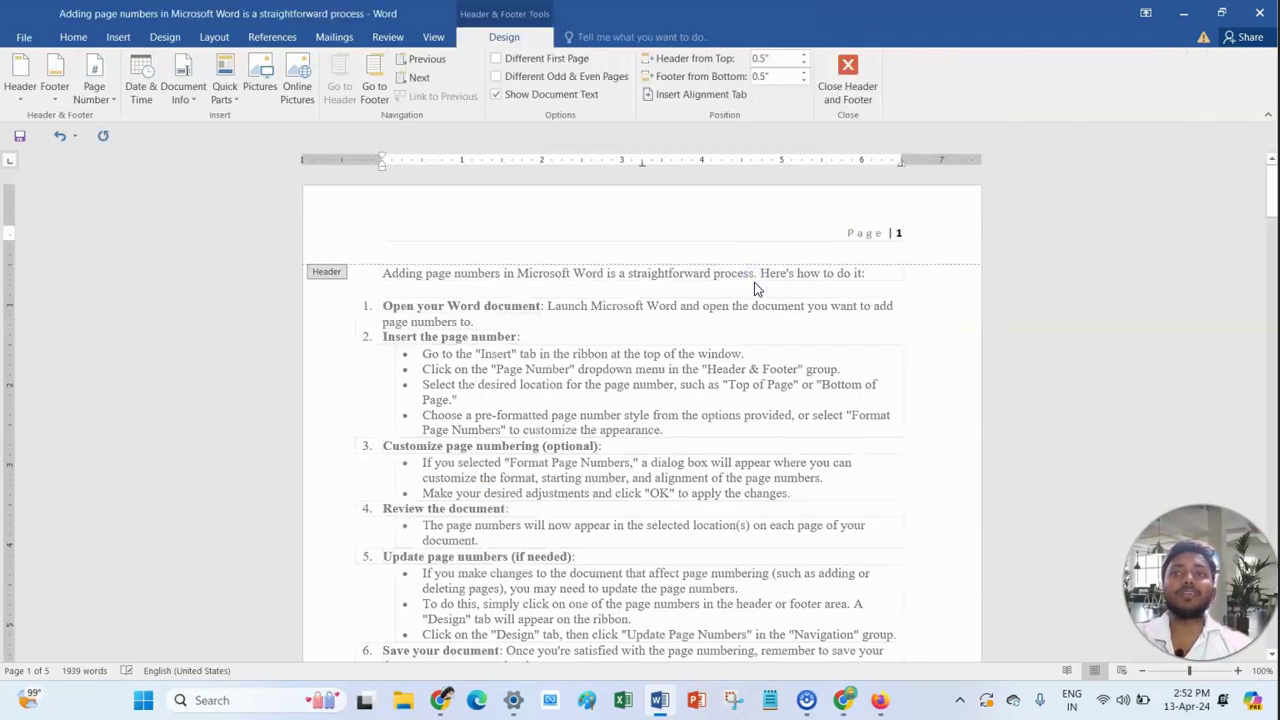
{"action": "scroll", "coordinate": [755, 288], "scroll_direction": "down", "scroll_amount": 14}
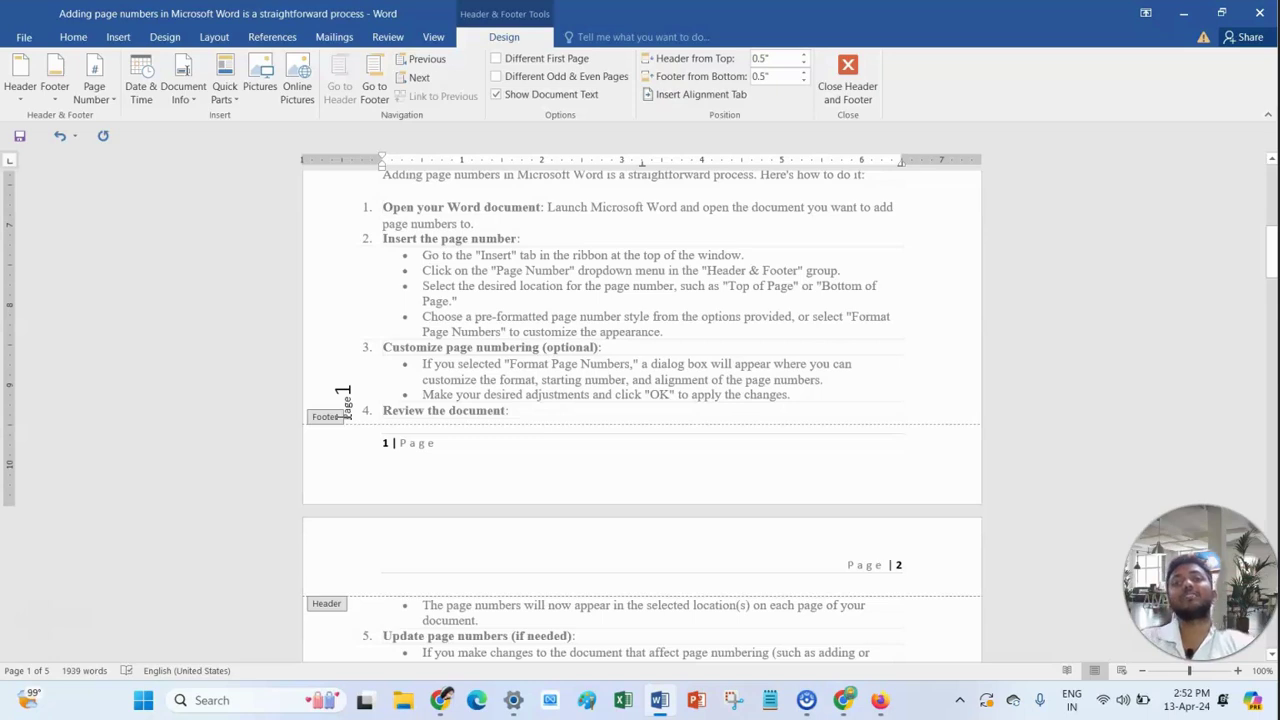
Inspect the vertical margin page number on the first two pages, then close header and footer editing.
{"action": "left_click", "coordinate": [343, 401]}
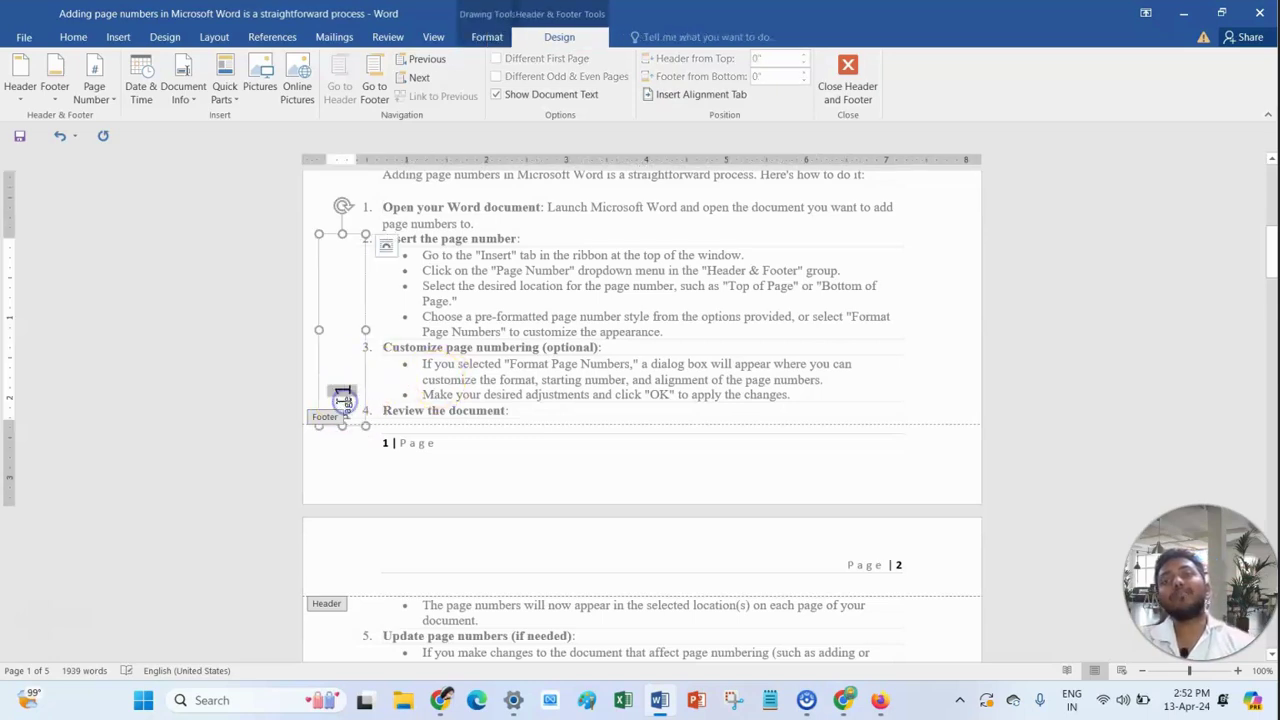
{"action": "double_click", "coordinate": [343, 401]}
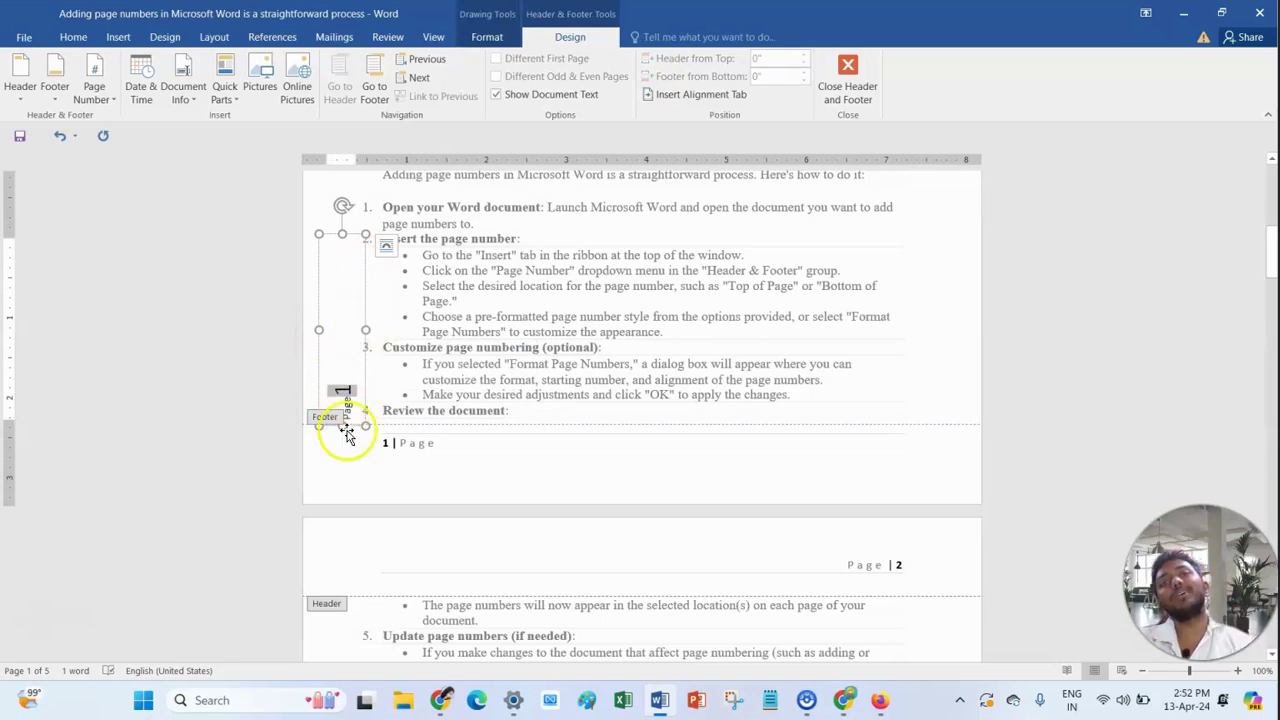
{"action": "scroll", "coordinate": [343, 480], "scroll_direction": "down", "scroll_amount": 15}
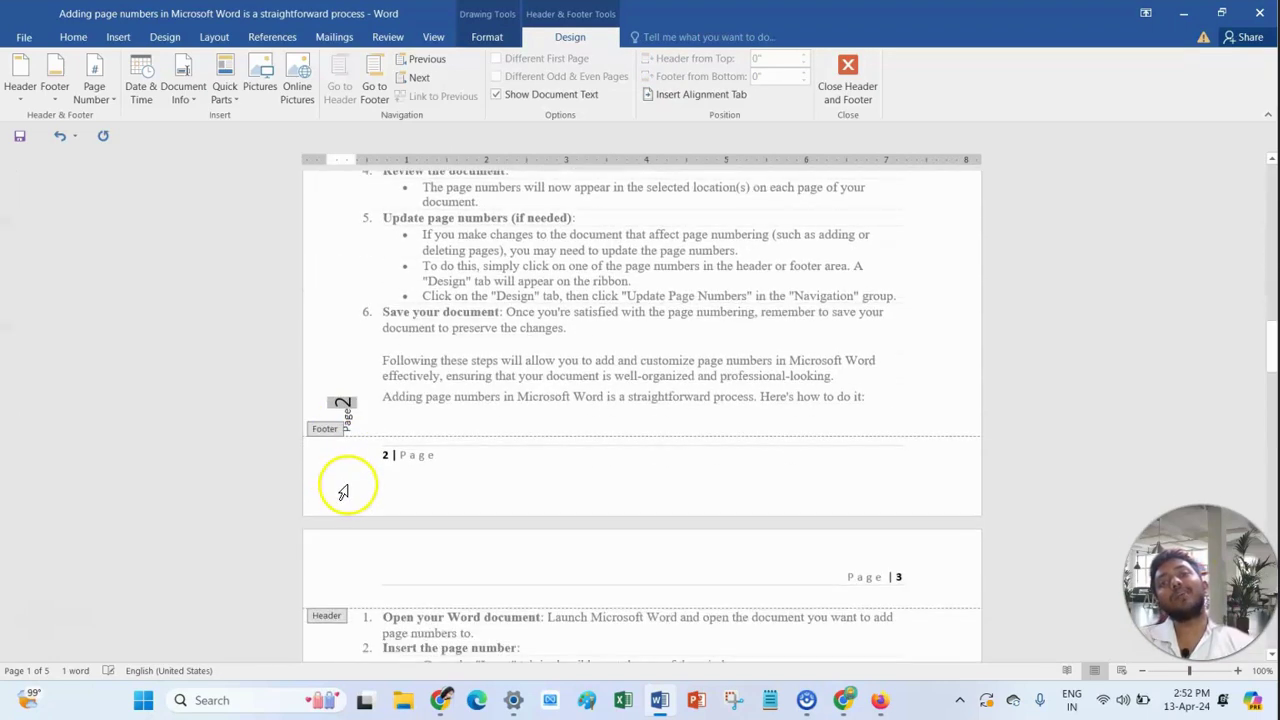
{"action": "scroll", "coordinate": [343, 490], "scroll_direction": "up", "scroll_amount": 12}
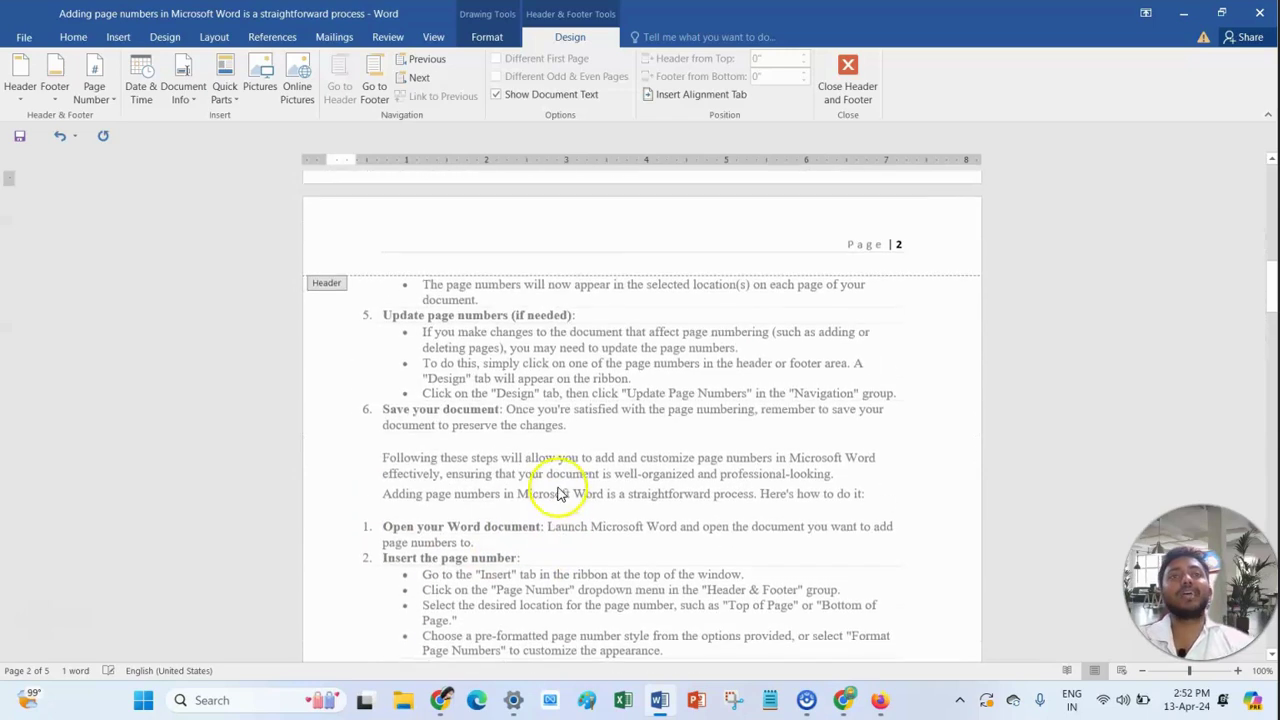
{"action": "left_click", "coordinate": [852, 68]}
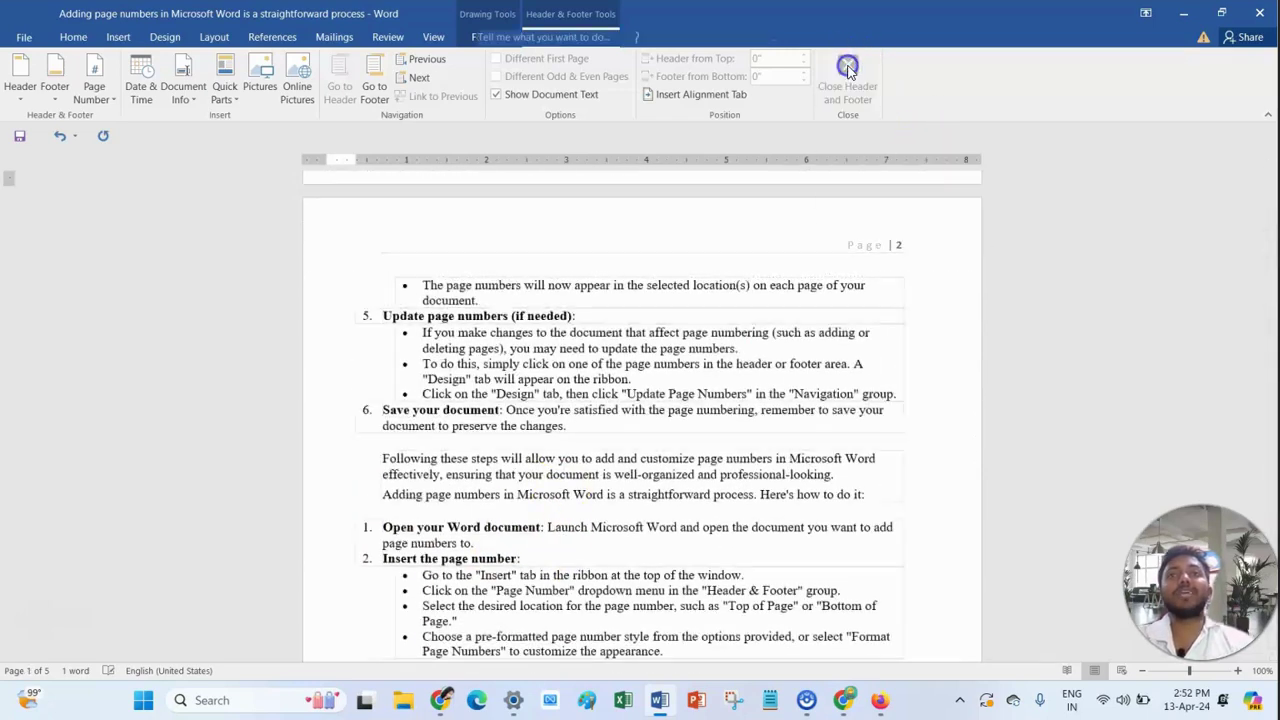
Insert a page number in the Dots style at the current position, before the document's first line of text.
{"action": "left_click", "coordinate": [118, 37]}
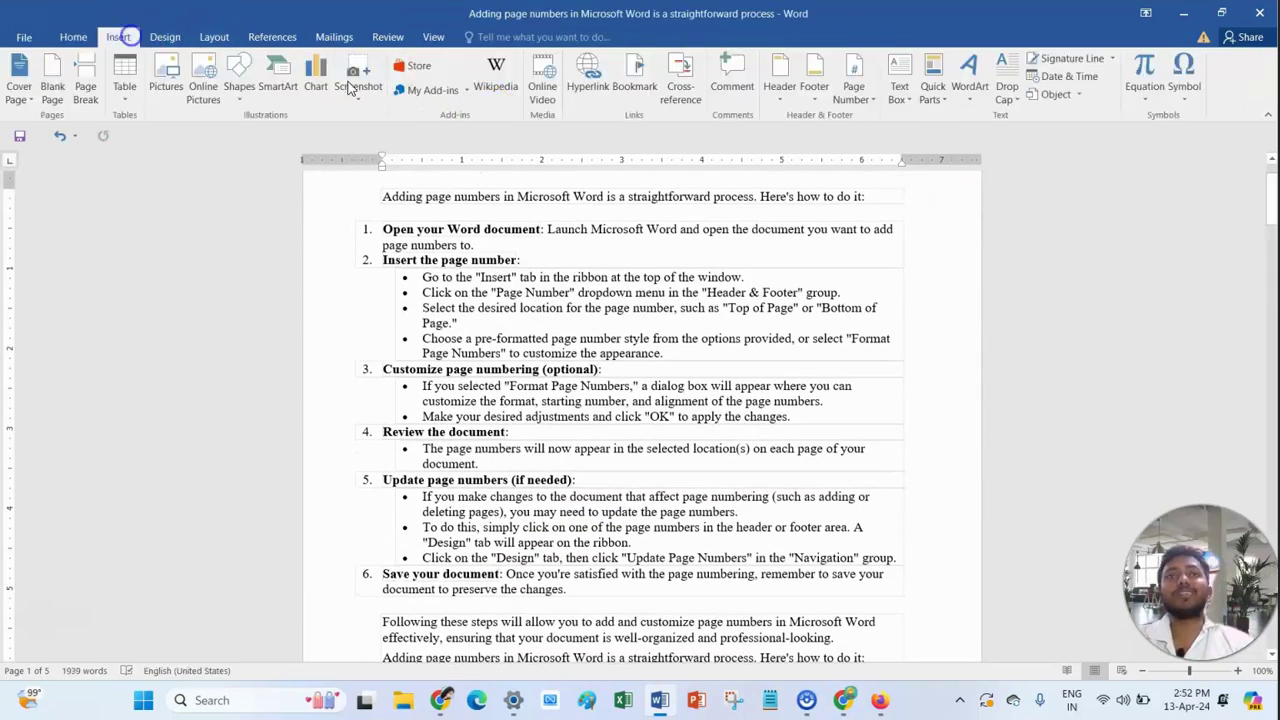
{"action": "left_click", "coordinate": [856, 95]}
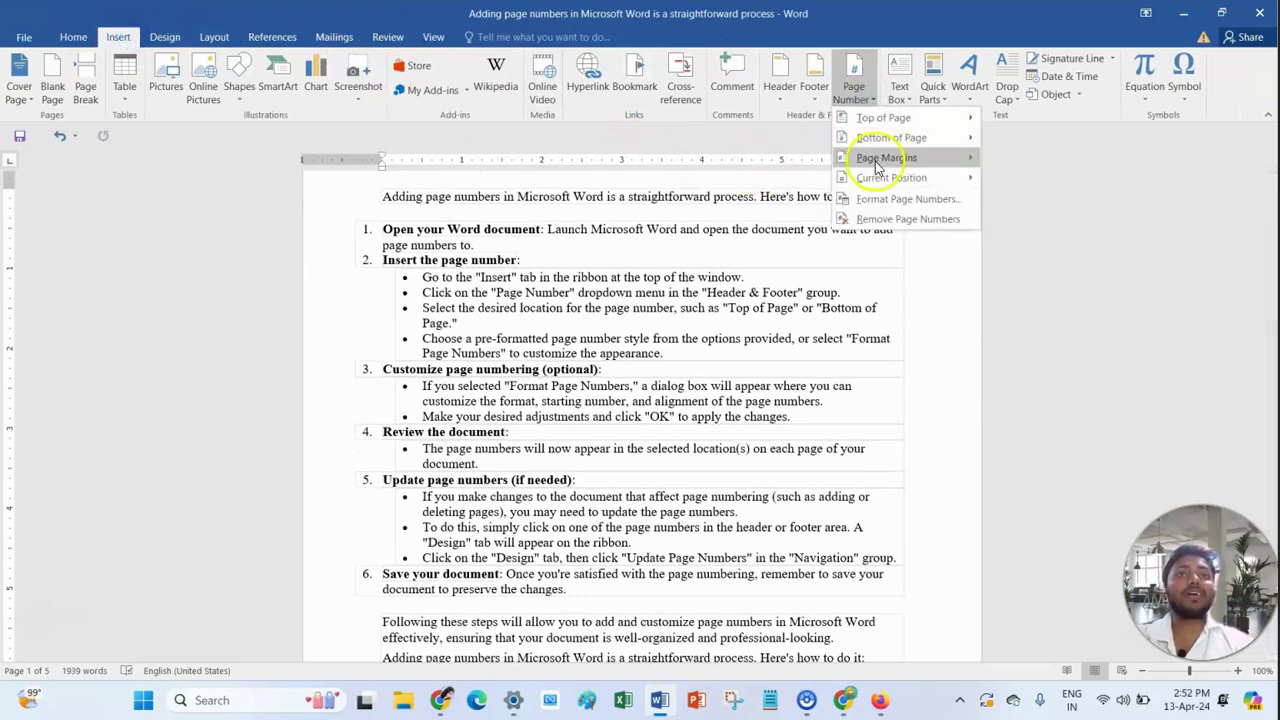
{"action": "mouse_move", "coordinate": [903, 190]}
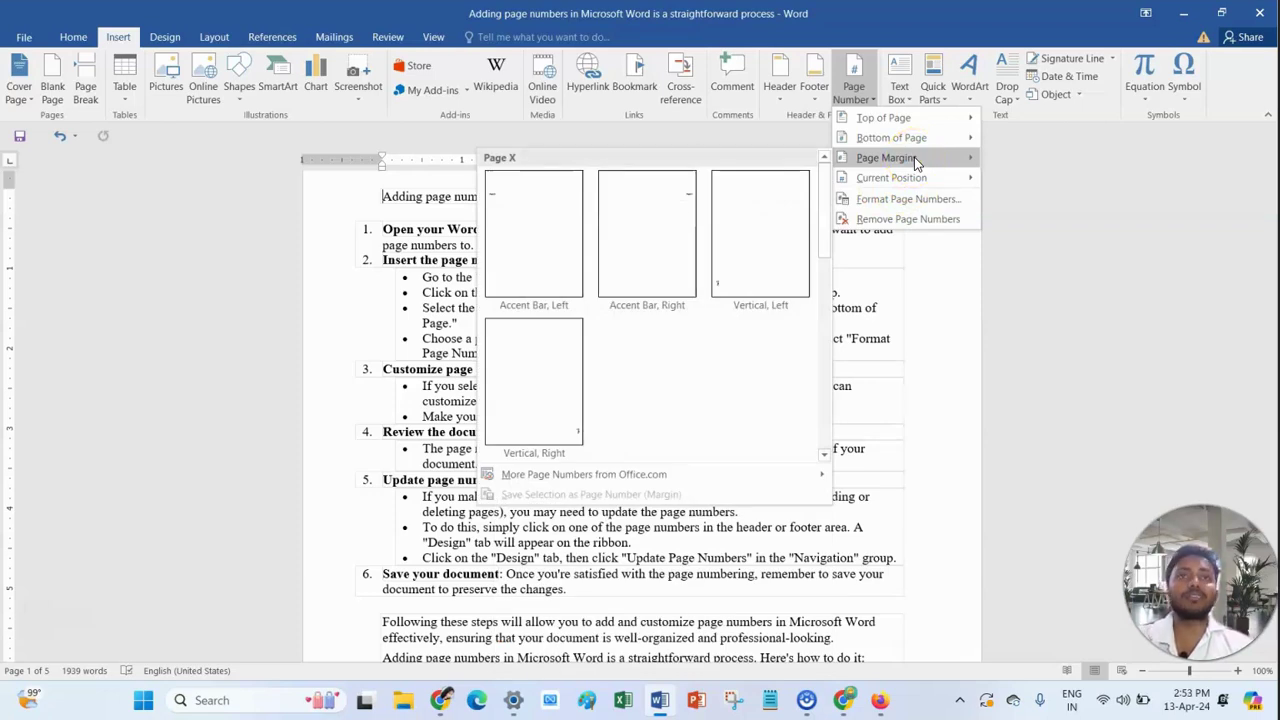
{"action": "left_click", "coordinate": [900, 177]}
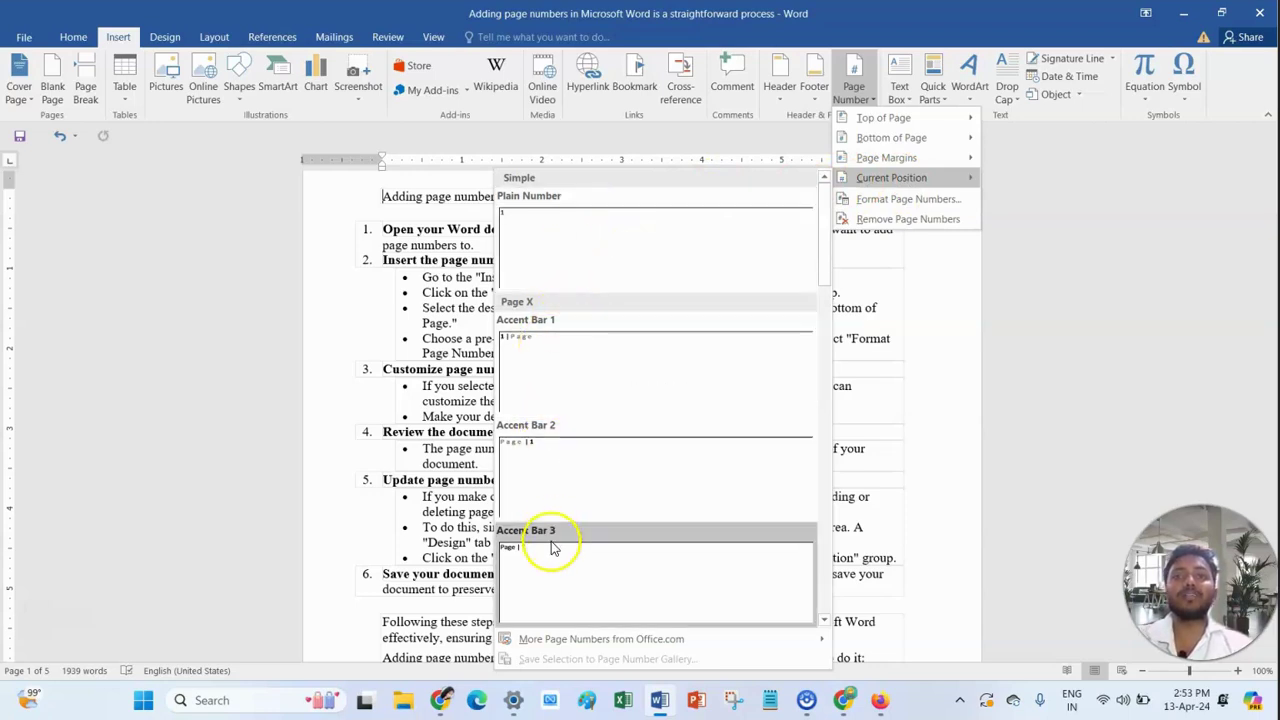
{"action": "scroll", "coordinate": [552, 547], "scroll_direction": "down", "scroll_amount": 5}
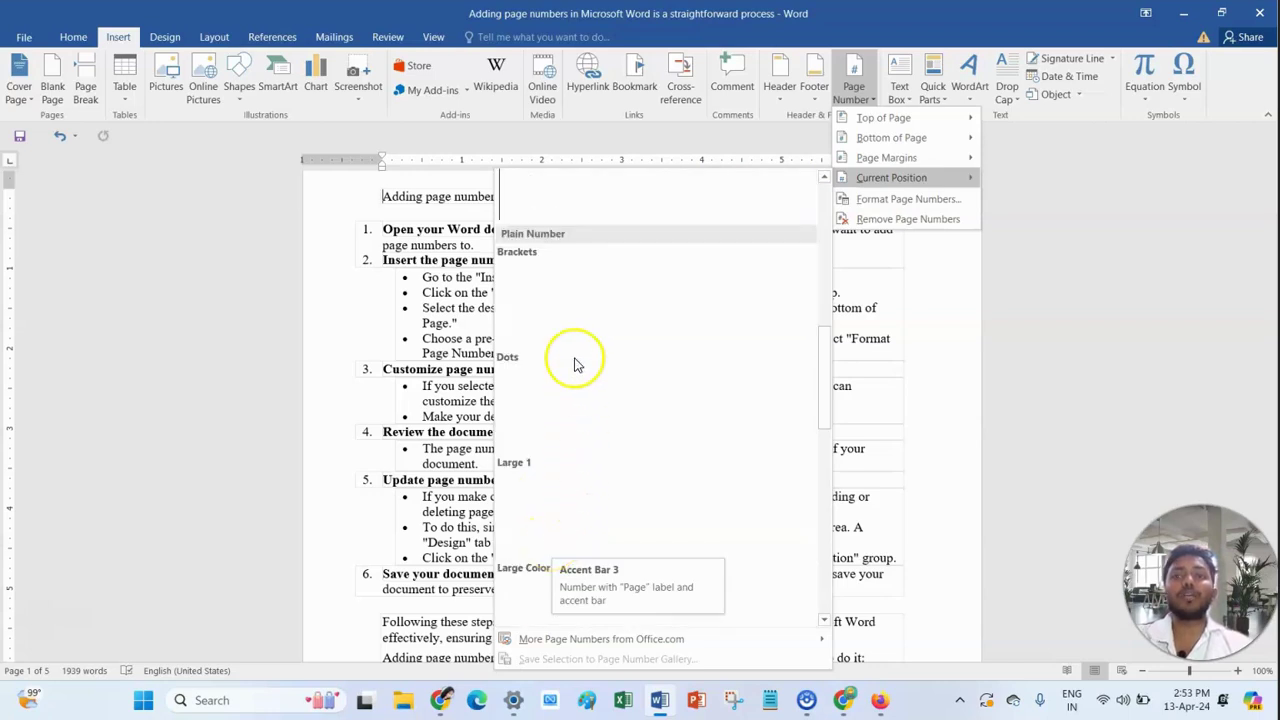
{"action": "scroll", "coordinate": [580, 350], "scroll_direction": "up", "scroll_amount": 5}
{"action": "scroll", "coordinate": [578, 354], "scroll_direction": "down", "scroll_amount": 5}
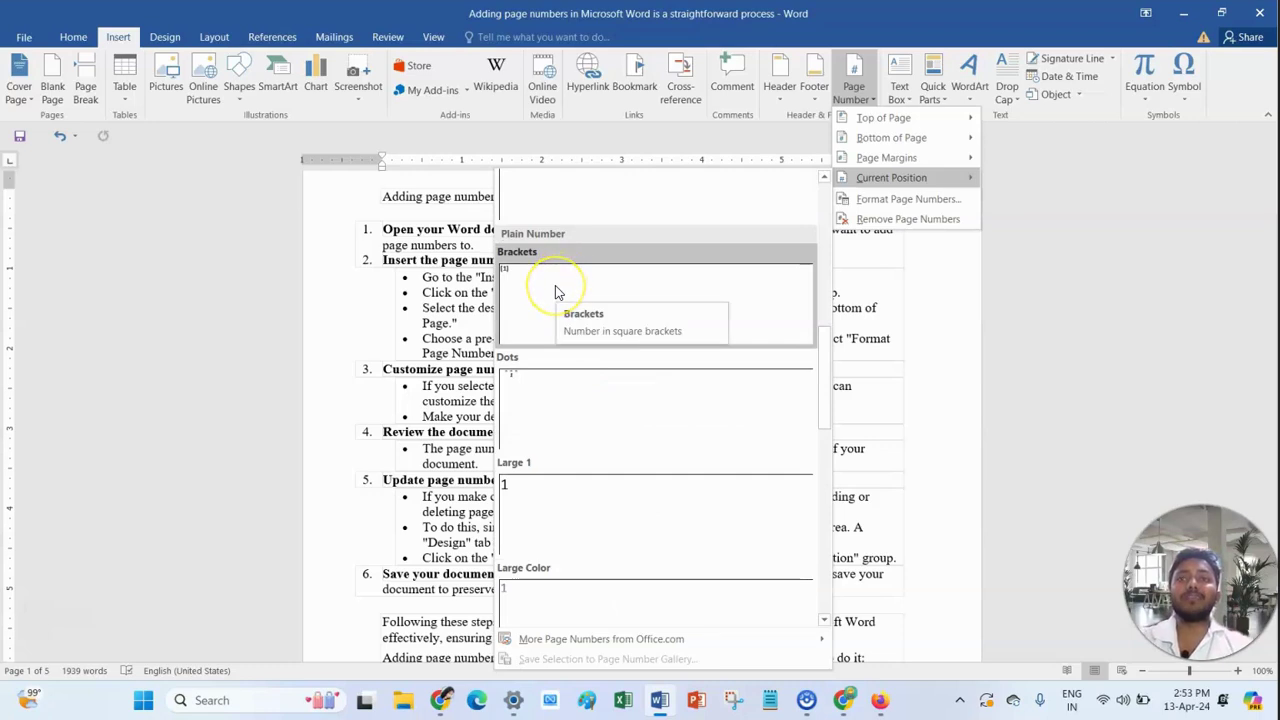
{"action": "left_click", "coordinate": [537, 385]}
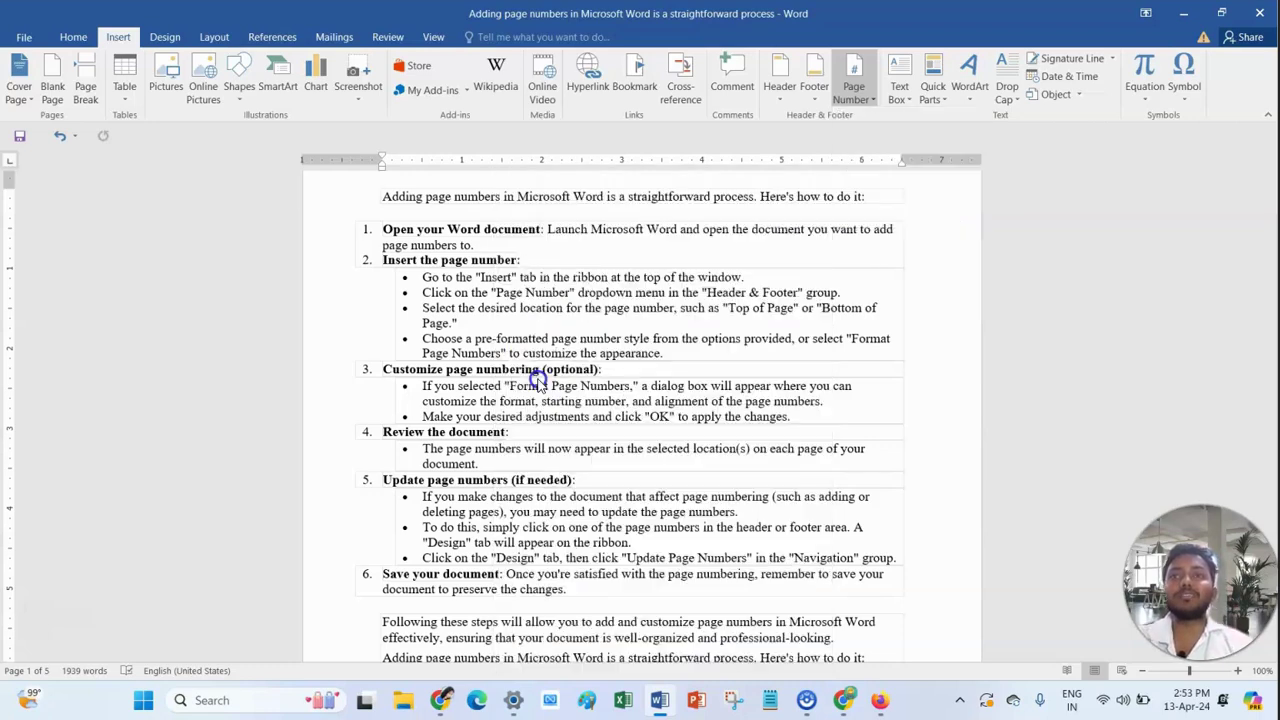
{"action": "scroll", "coordinate": [480, 320], "scroll_direction": "up", "scroll_amount": 1}
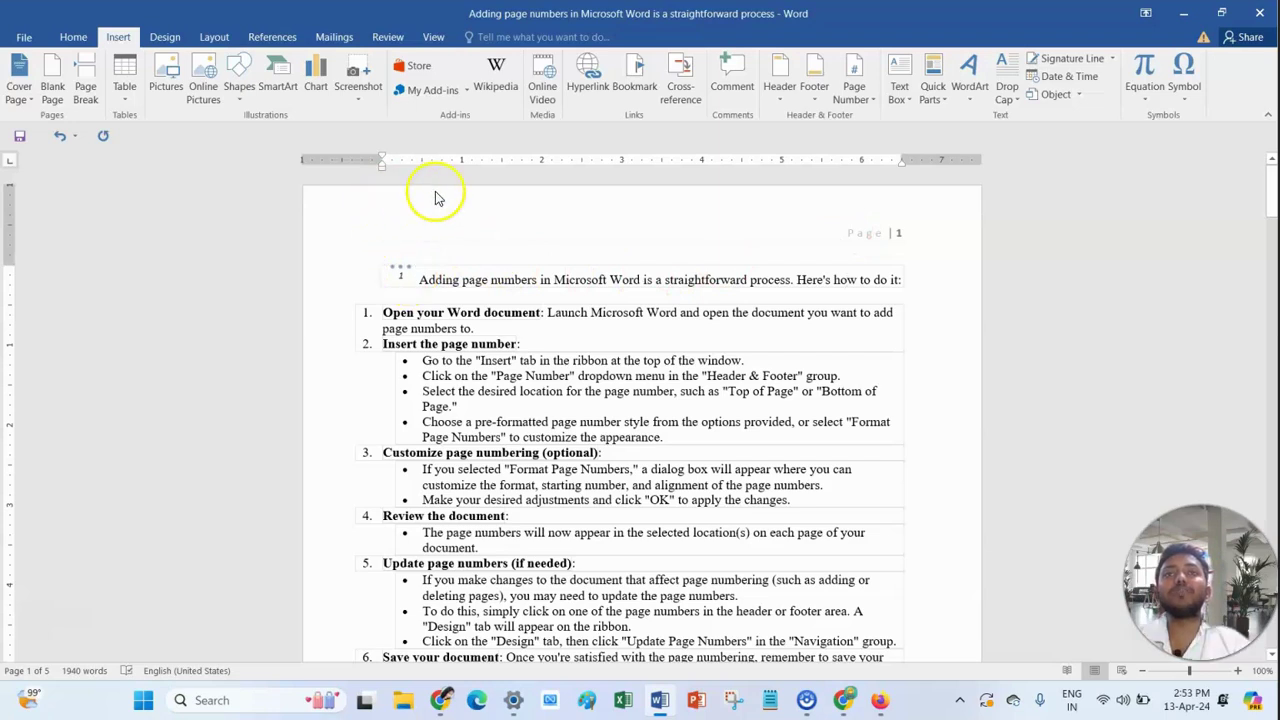
Insert a current-position page number in the Rounded Rectangle style inside the word "how" in the first line.
{"action": "left_click", "coordinate": [870, 95]}
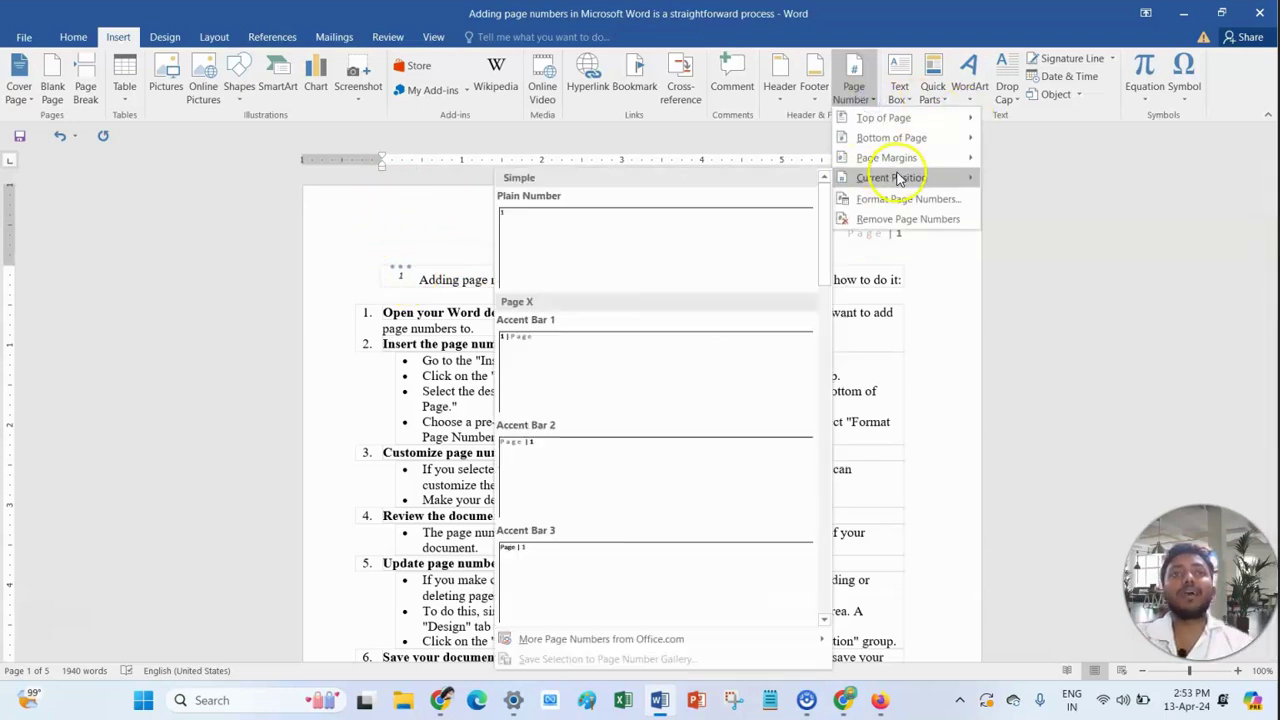
{"action": "mouse_move", "coordinate": [886, 157]}
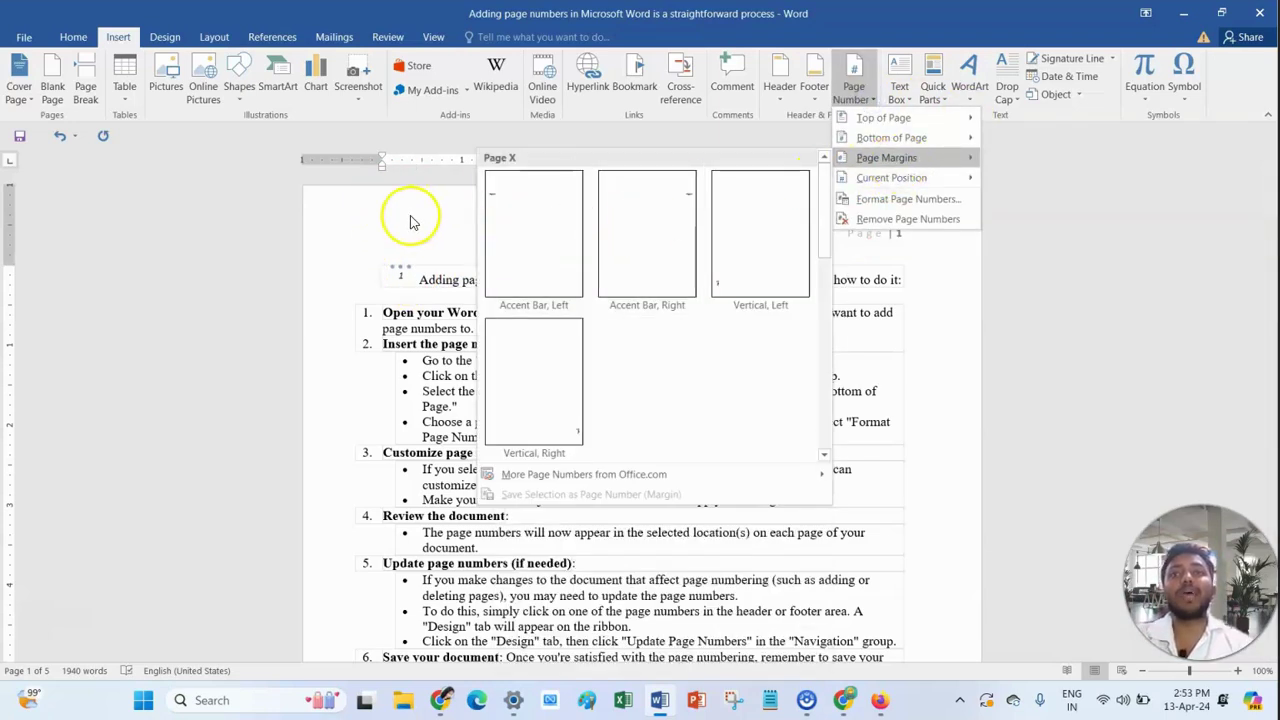
{"action": "mouse_move", "coordinate": [960, 177]}
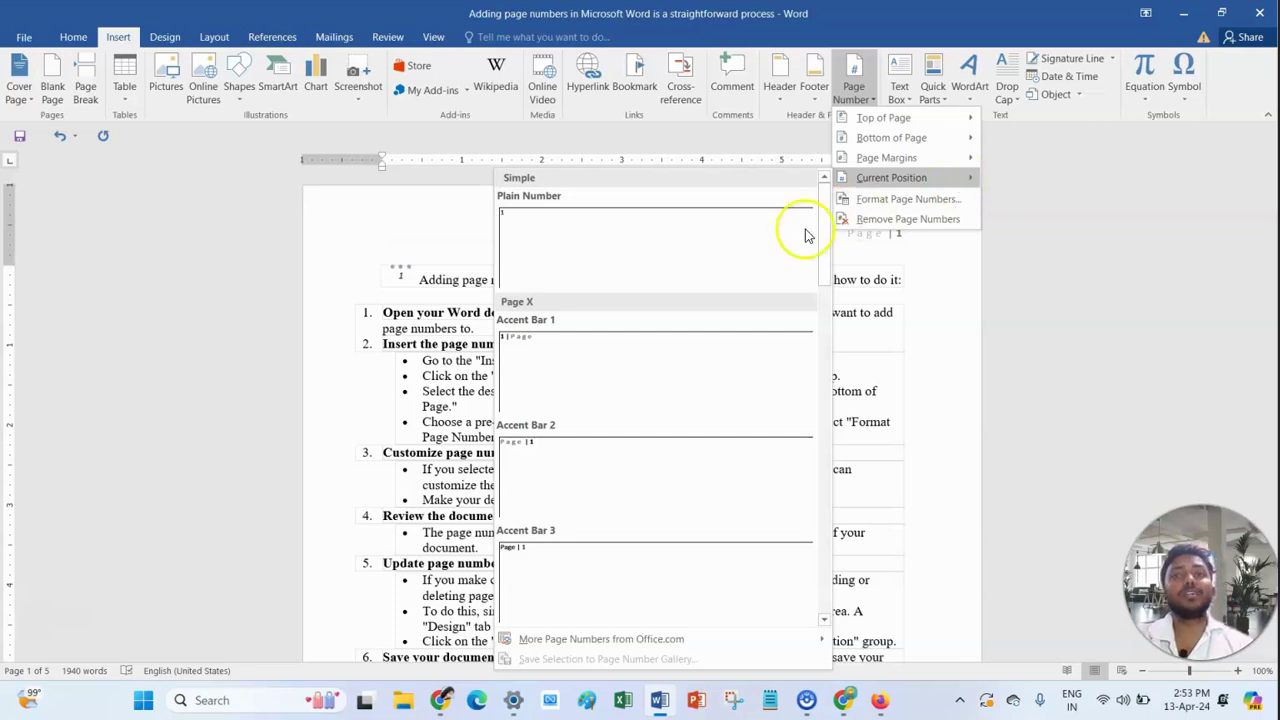
{"action": "scroll", "coordinate": [612, 398], "scroll_direction": "down", "scroll_amount": 8}
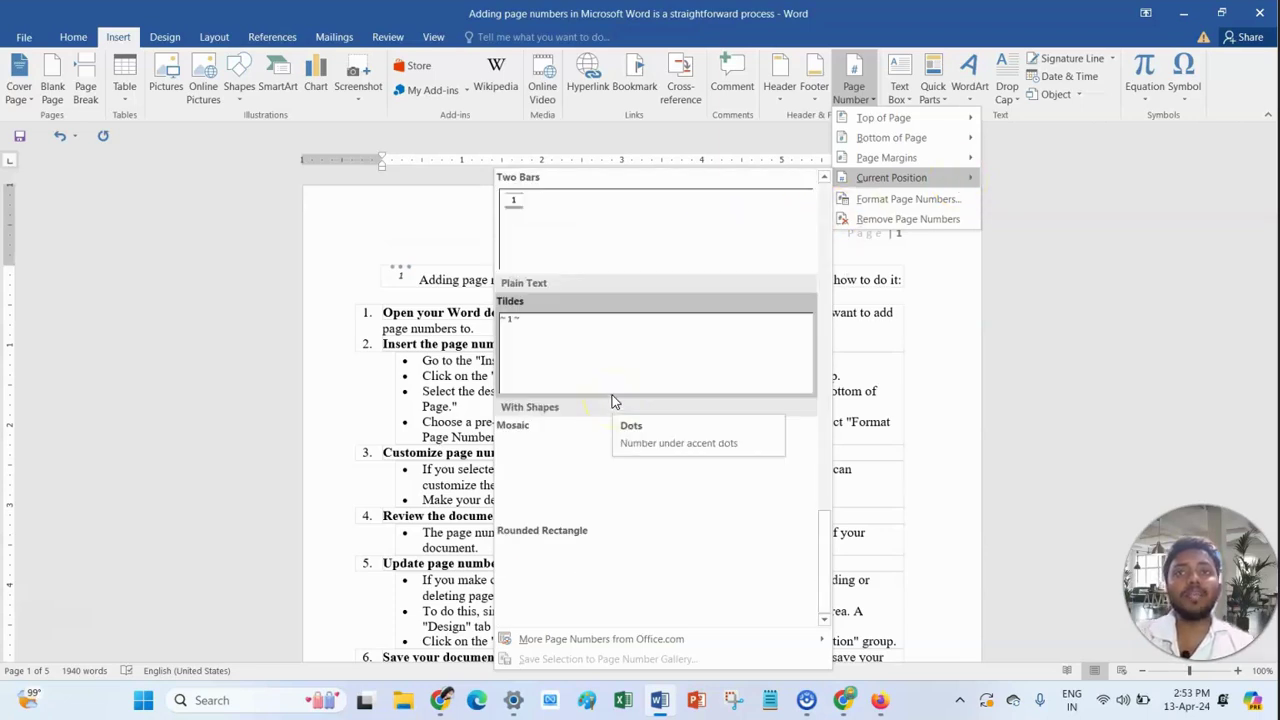
{"action": "scroll", "coordinate": [610, 400], "scroll_direction": "down", "scroll_amount": 5}
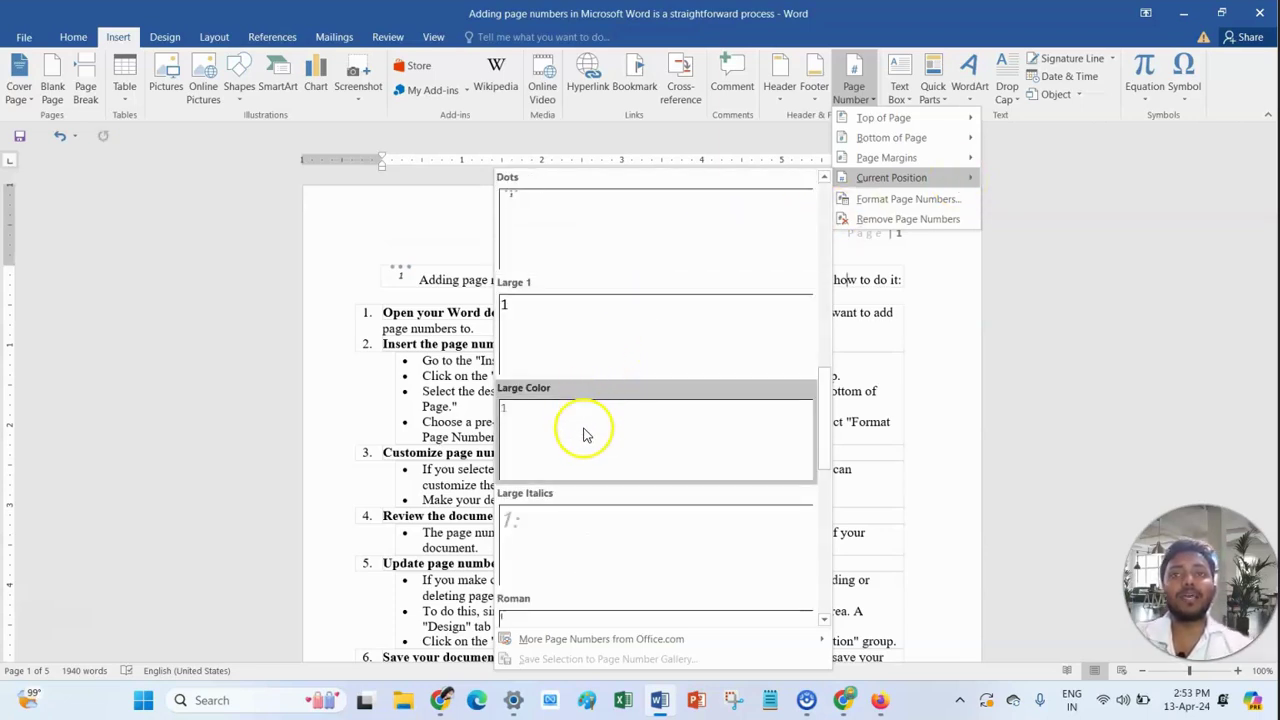
{"action": "scroll", "coordinate": [586, 430], "scroll_direction": "down", "scroll_amount": 3}
{"action": "scroll", "coordinate": [586, 436], "scroll_direction": "down", "scroll_amount": 3}
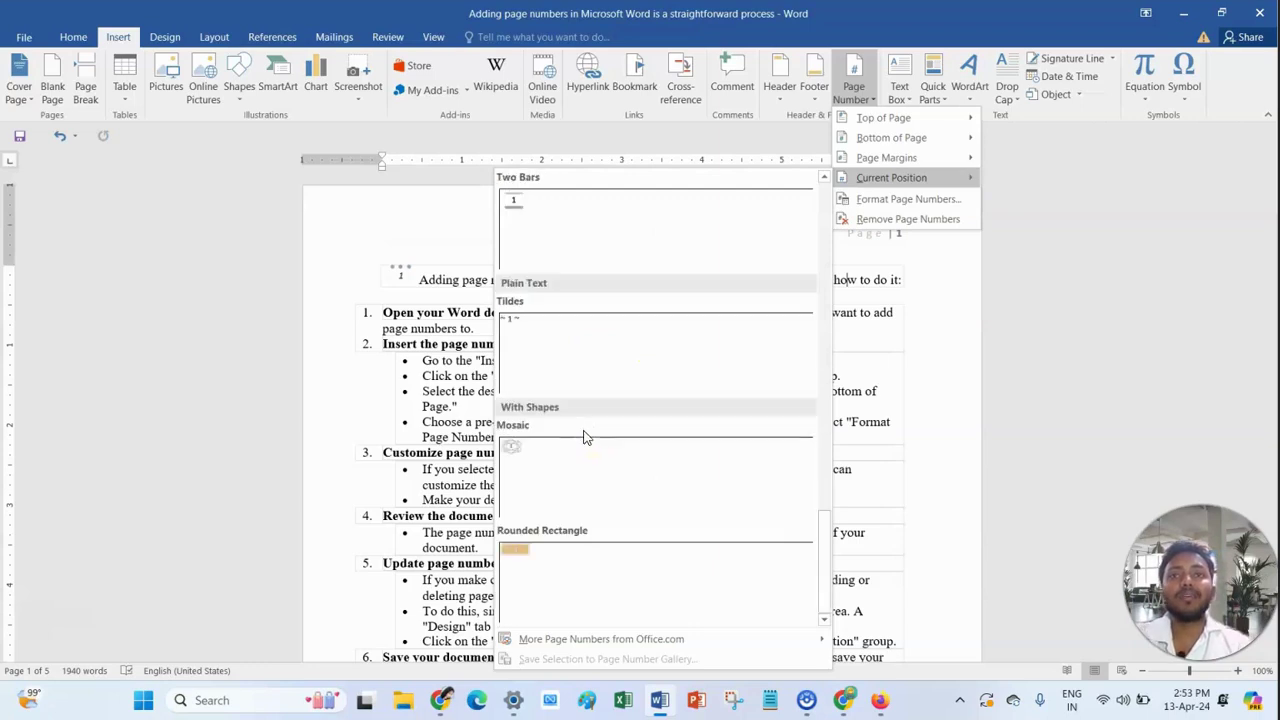
{"action": "left_click", "coordinate": [574, 570]}
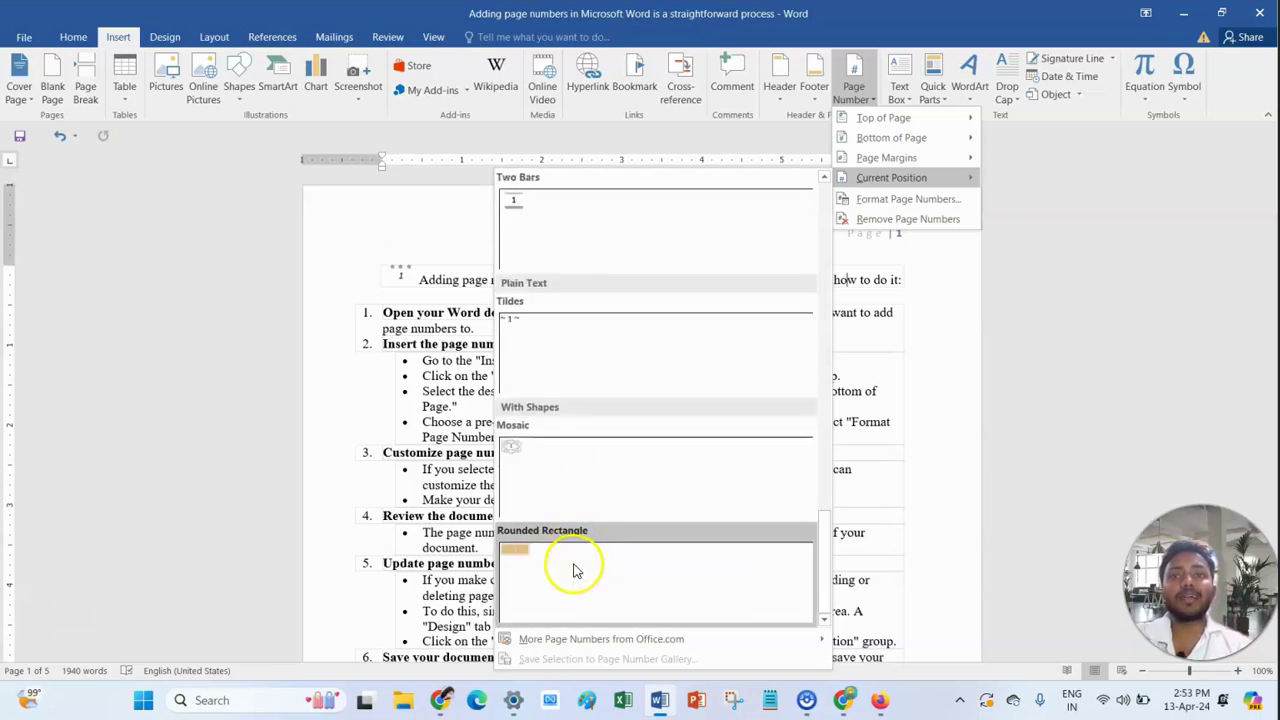
{"action": "left_click", "coordinate": [888, 272]}
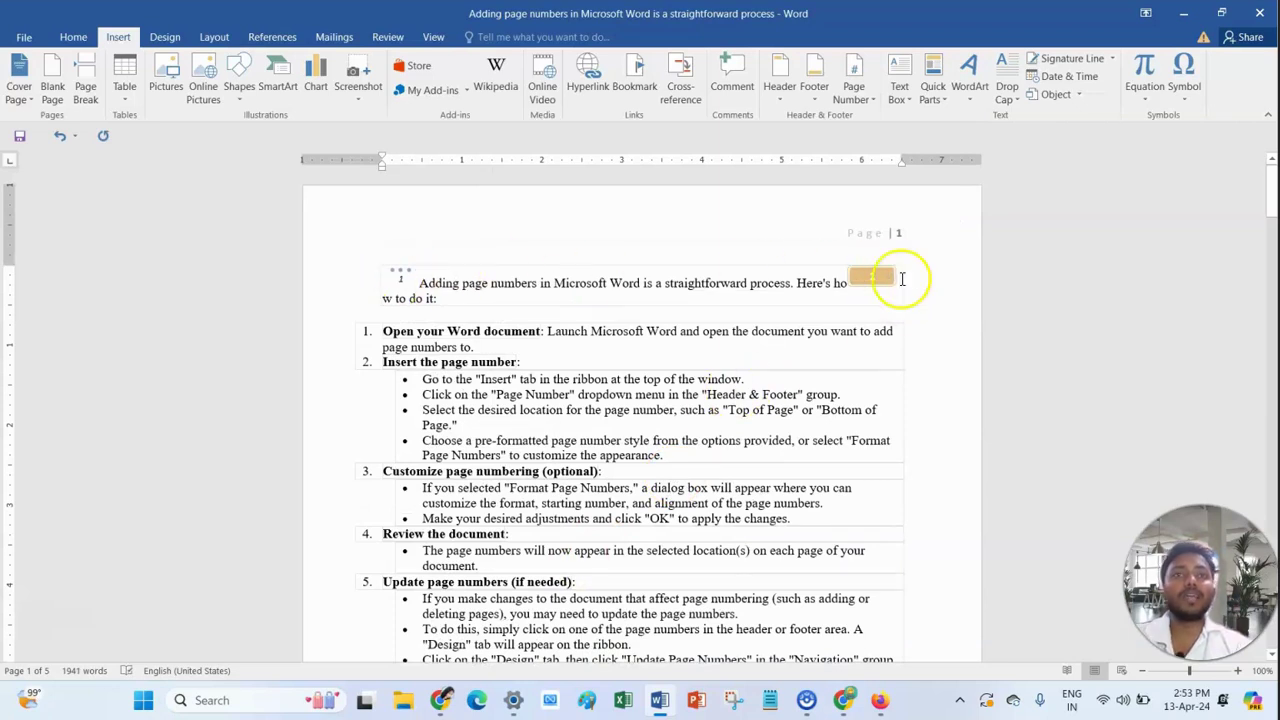
{"action": "left_click", "coordinate": [870, 100]}
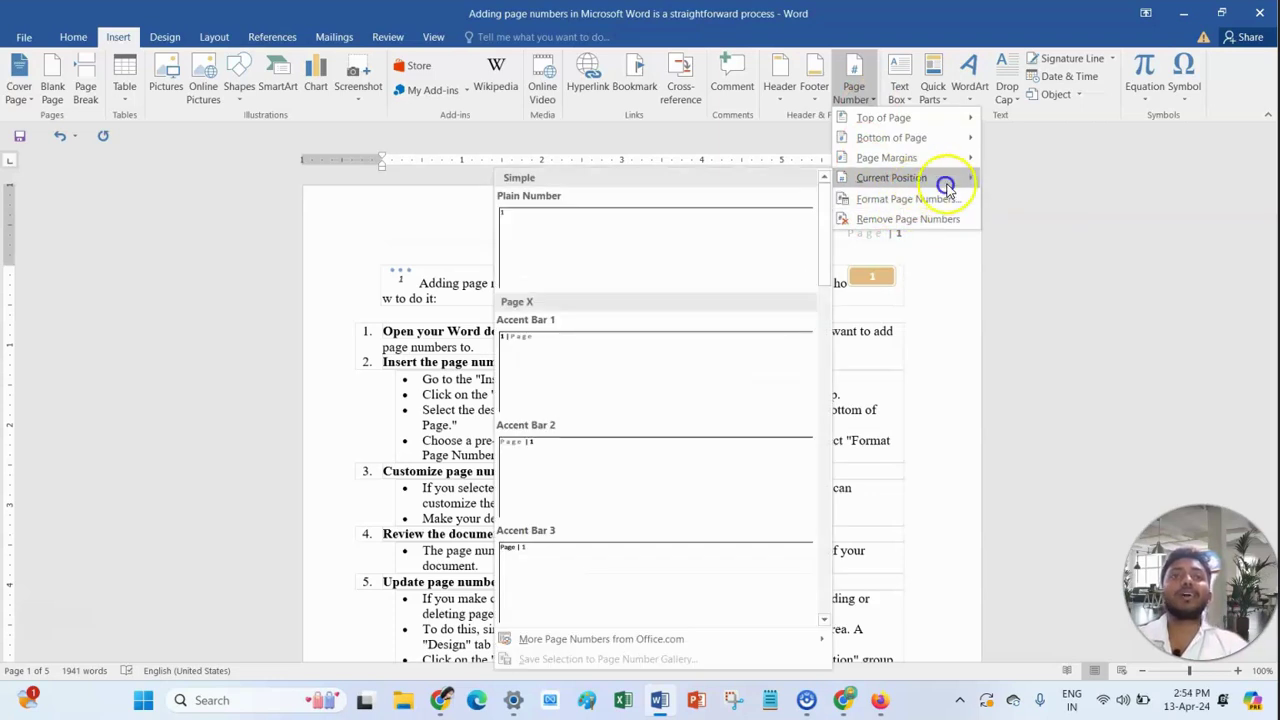
{"action": "scroll", "coordinate": [630, 455], "scroll_direction": "down", "scroll_amount": 6}
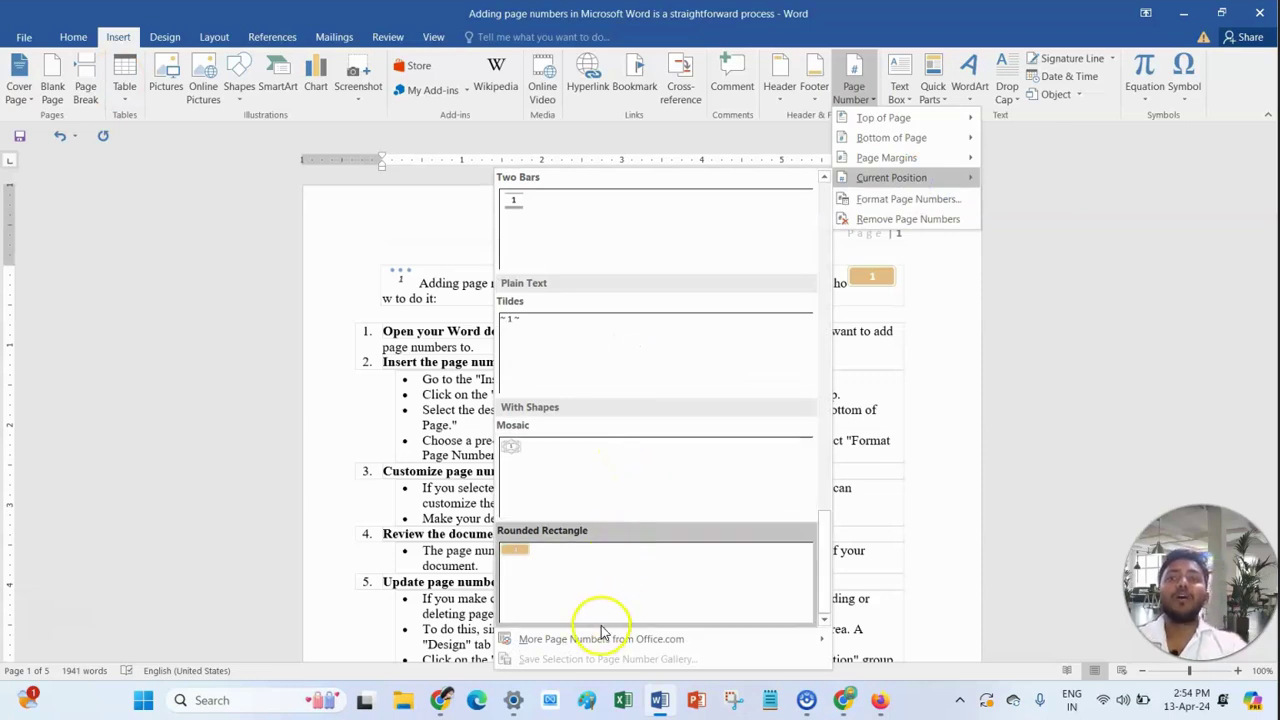
{"action": "mouse_move", "coordinate": [596, 643]}
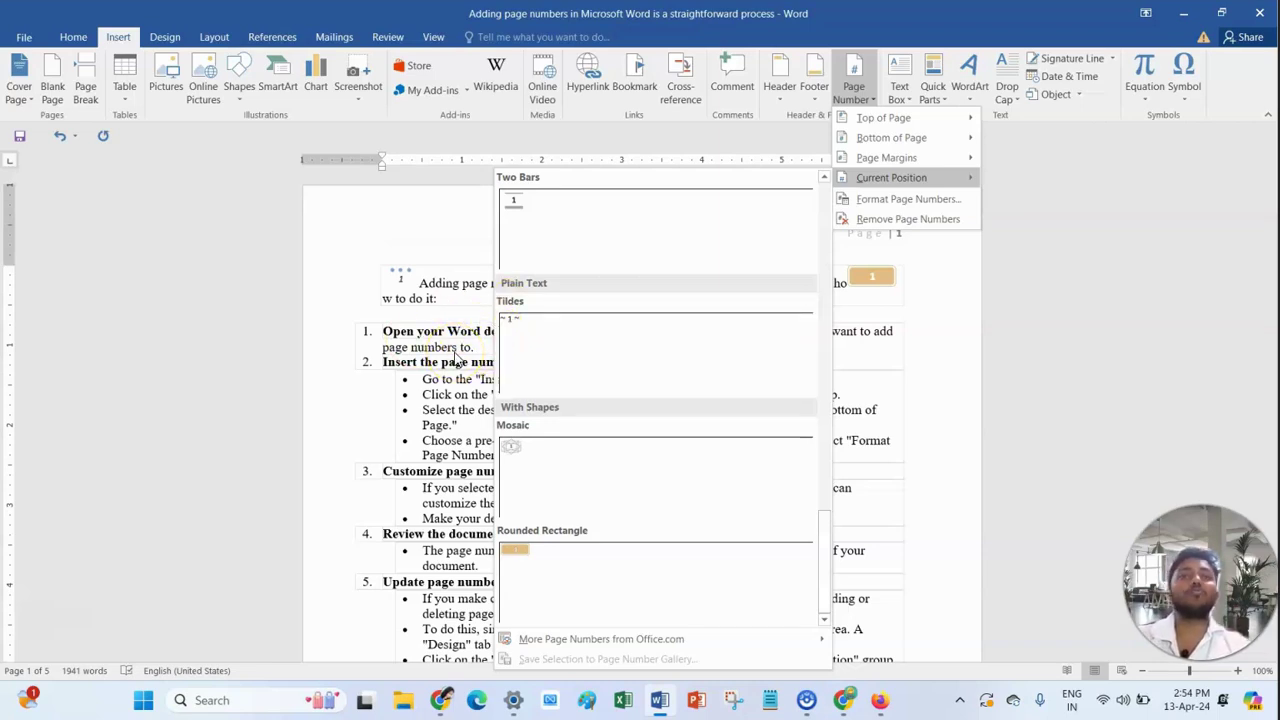
{"action": "left_click", "coordinate": [941, 309]}
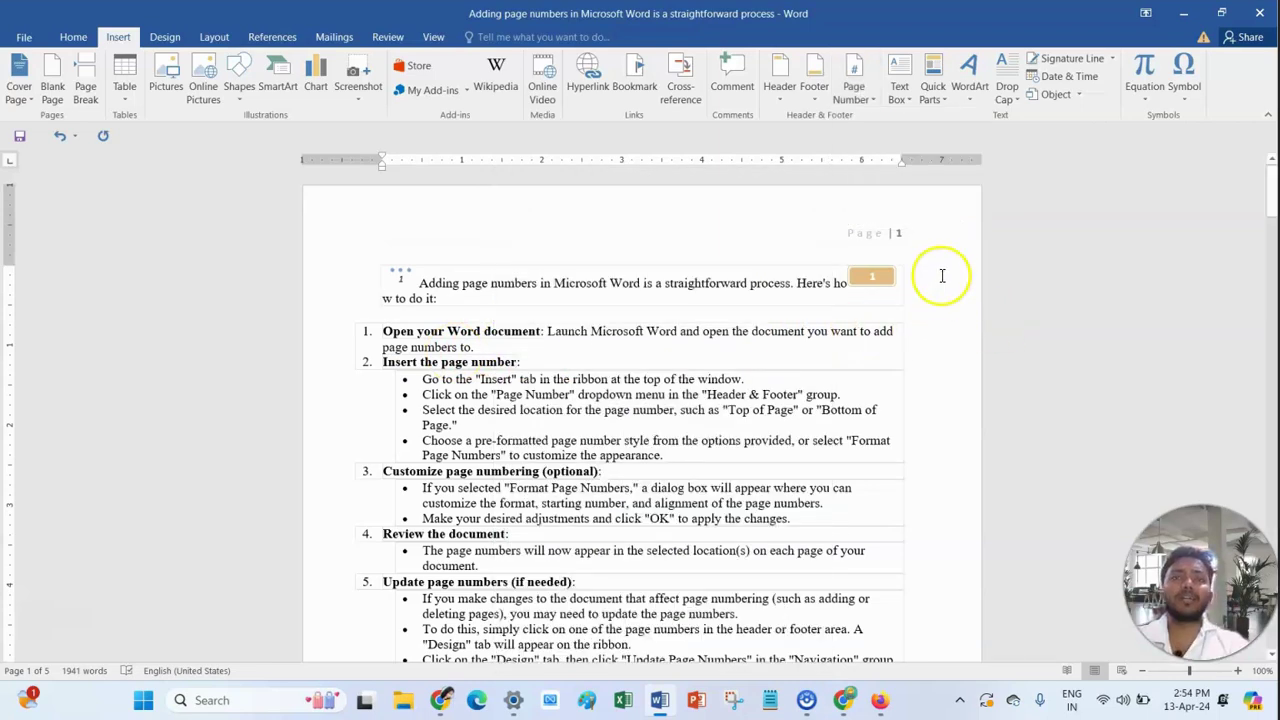
Try to include the chapter number in the page number format, with Heading 1 as the chapter style and a hyphen separator.
{"action": "left_click", "coordinate": [871, 102]}
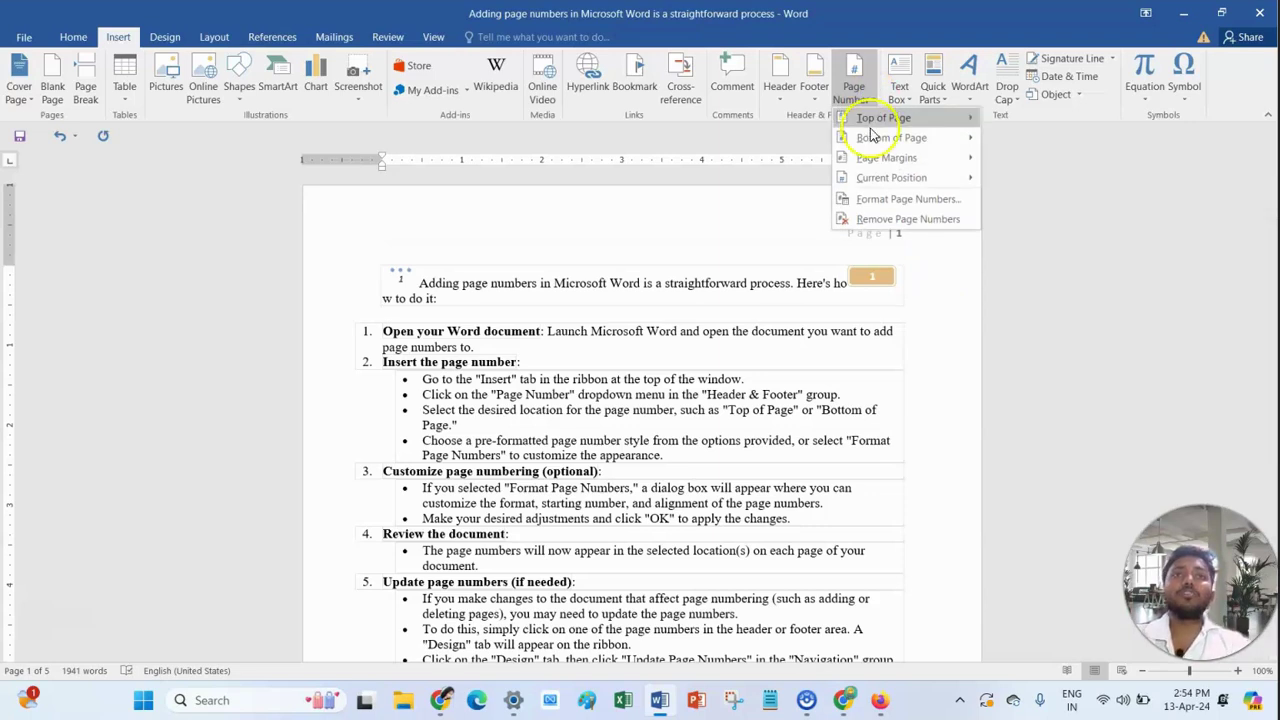
{"action": "left_click", "coordinate": [897, 205]}
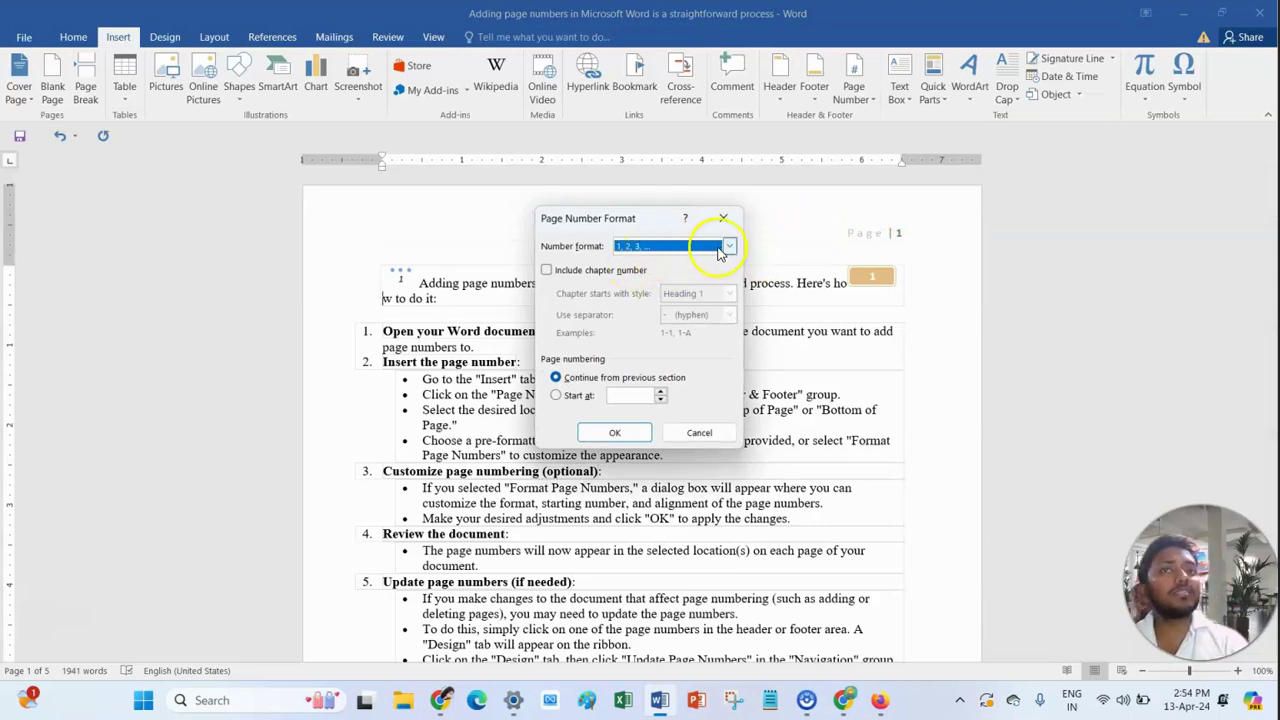
{"action": "left_click", "coordinate": [607, 271]}
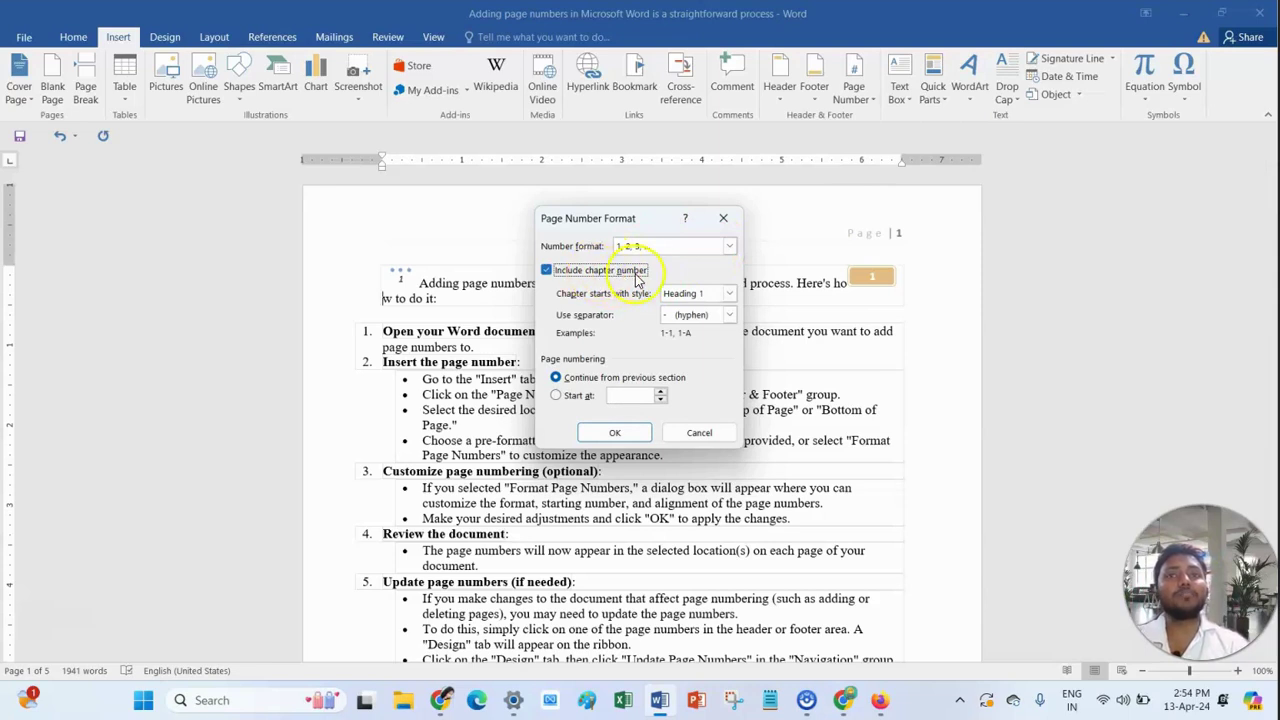
{"action": "left_click", "coordinate": [614, 436]}
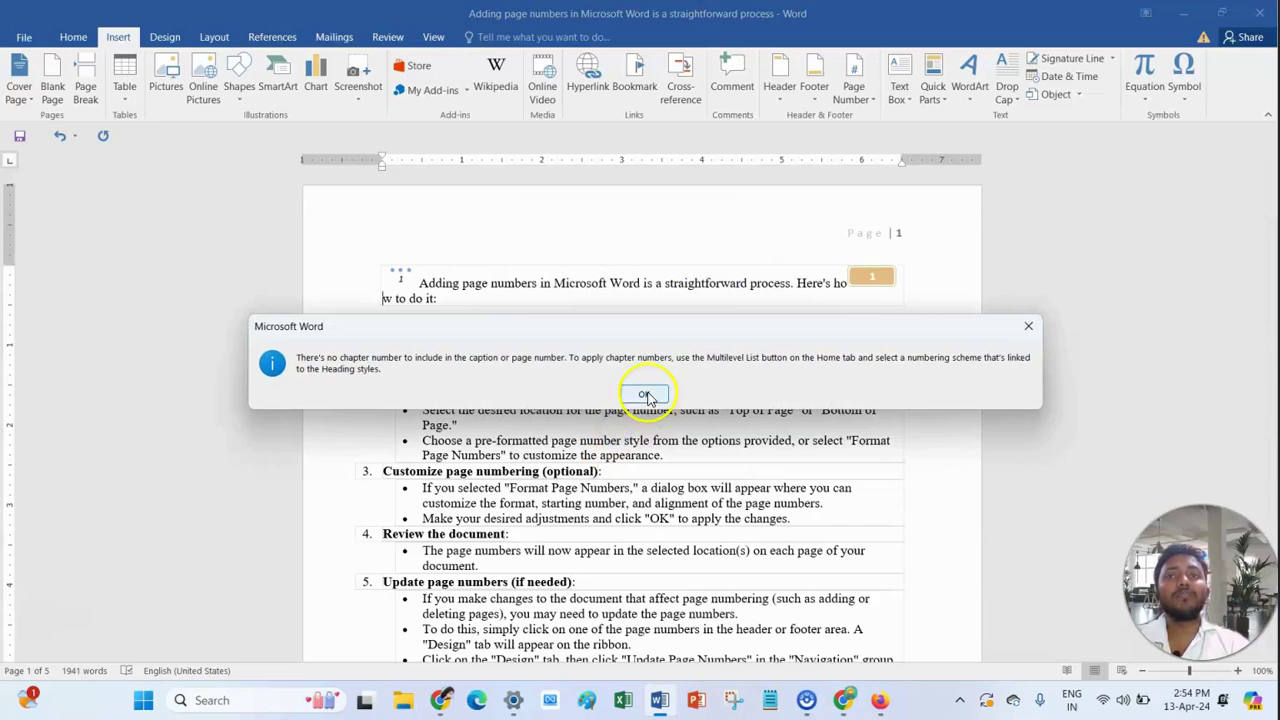
{"action": "left_click", "coordinate": [645, 395]}
{"action": "left_click", "coordinate": [651, 284]}
{"action": "double_click", "coordinate": [651, 227]}
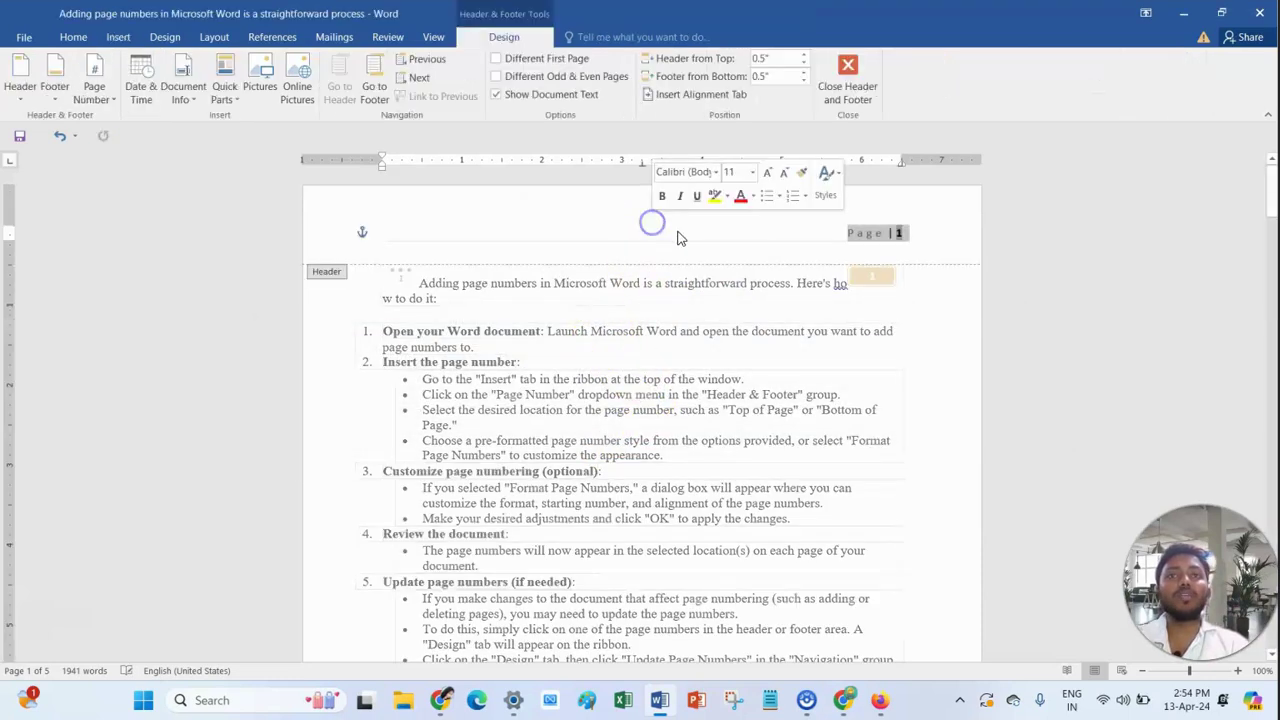
{"action": "left_click", "coordinate": [591, 249]}
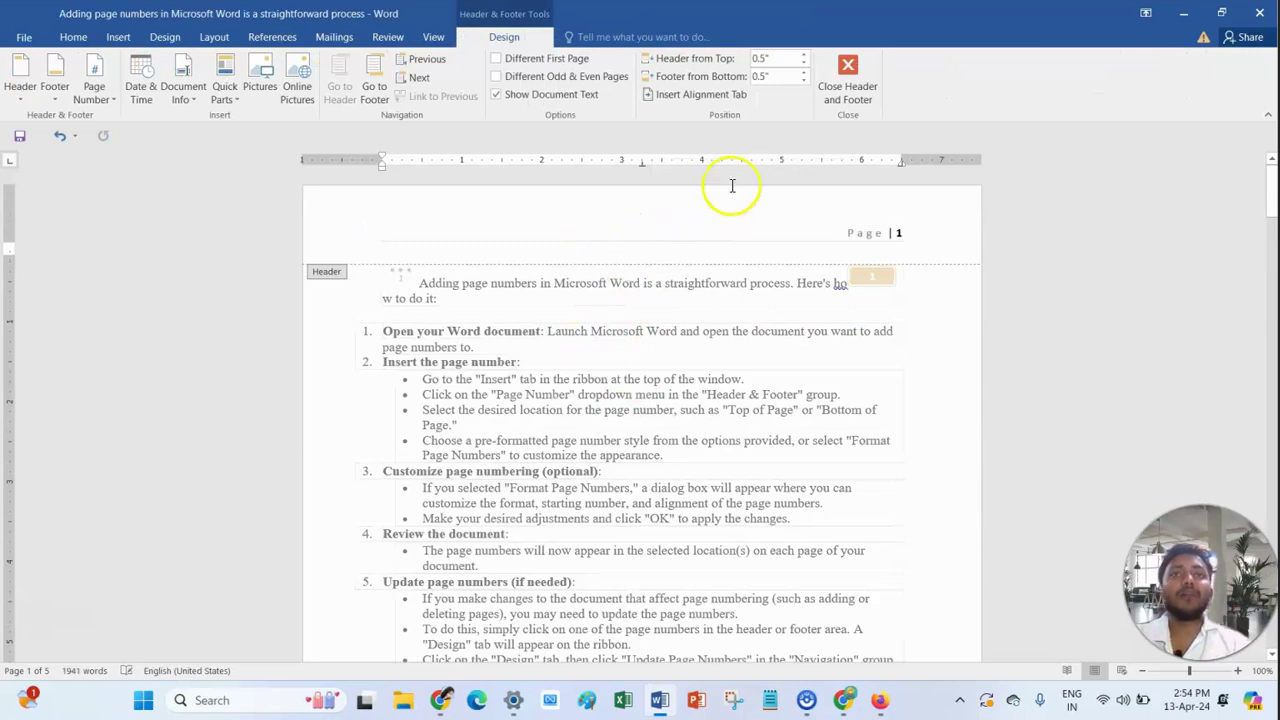
{"action": "left_click", "coordinate": [848, 78]}
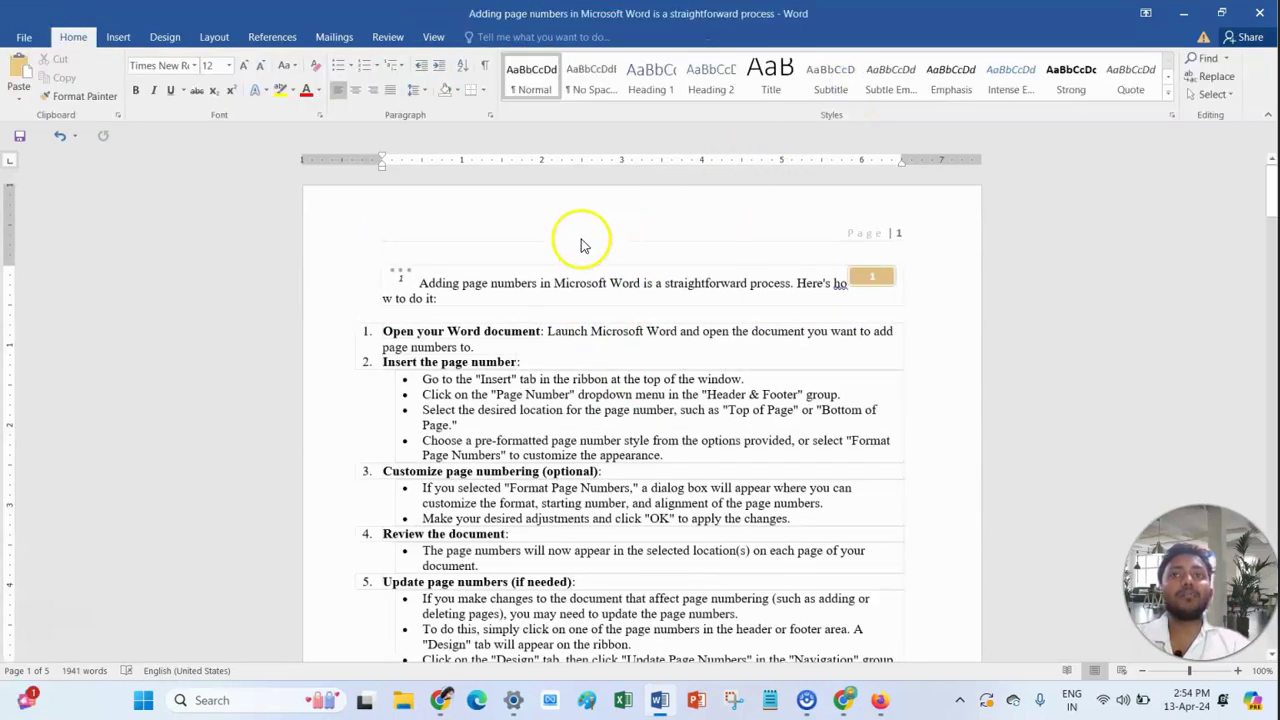
Set the page number format to 1, 2, 3, … with the chapter number included, and apply it.
{"action": "left_click", "coordinate": [118, 37]}
{"action": "left_click", "coordinate": [853, 80]}
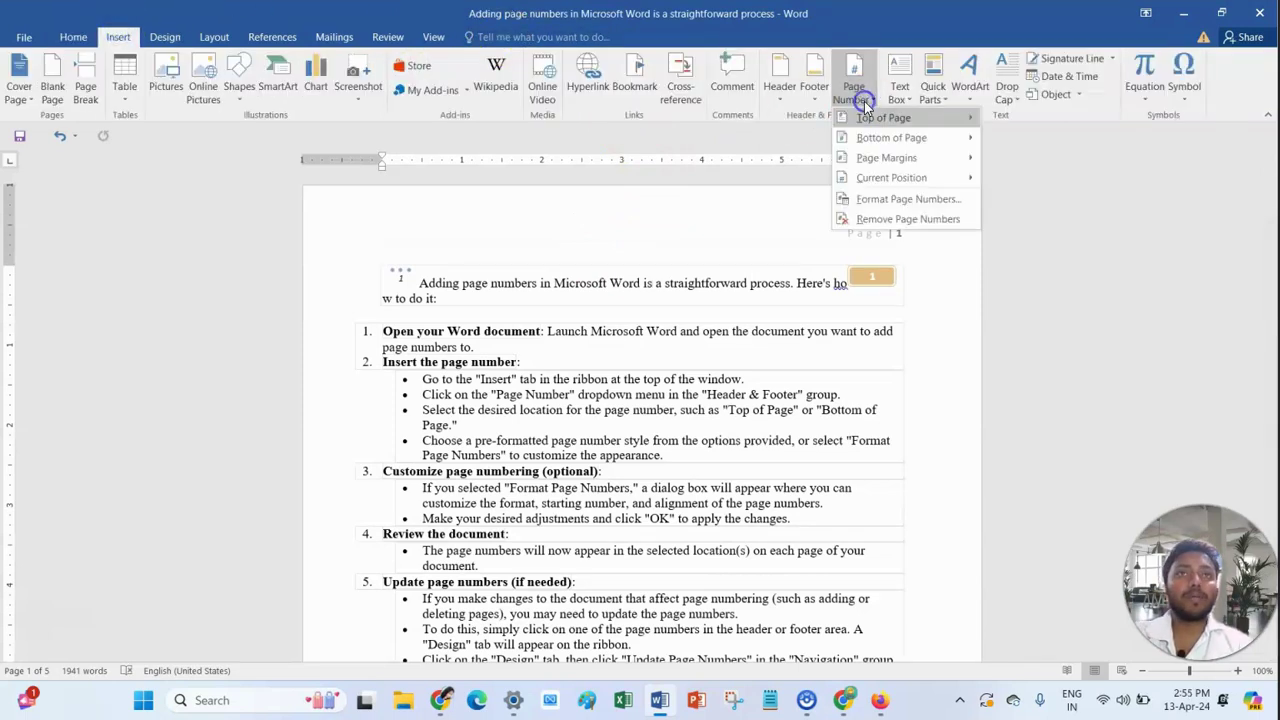
{"action": "left_click", "coordinate": [884, 202]}
{"action": "left_click", "coordinate": [563, 270]}
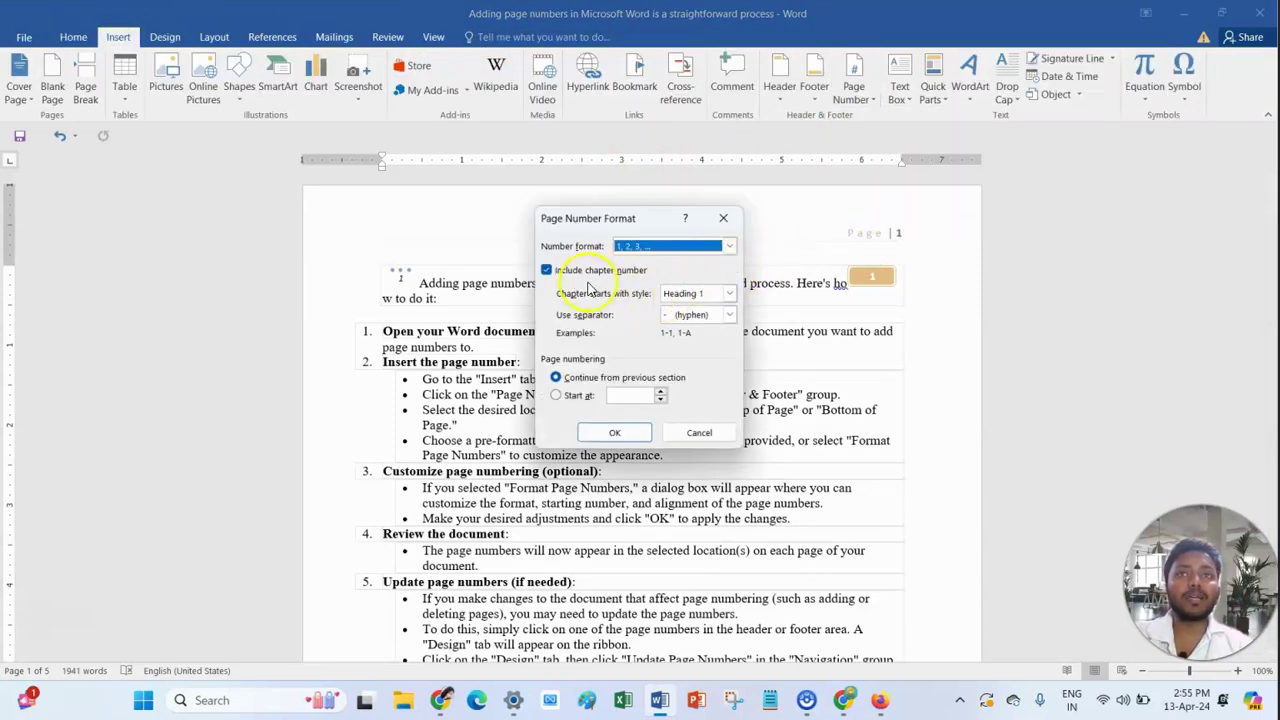
{"action": "left_click", "coordinate": [729, 247]}
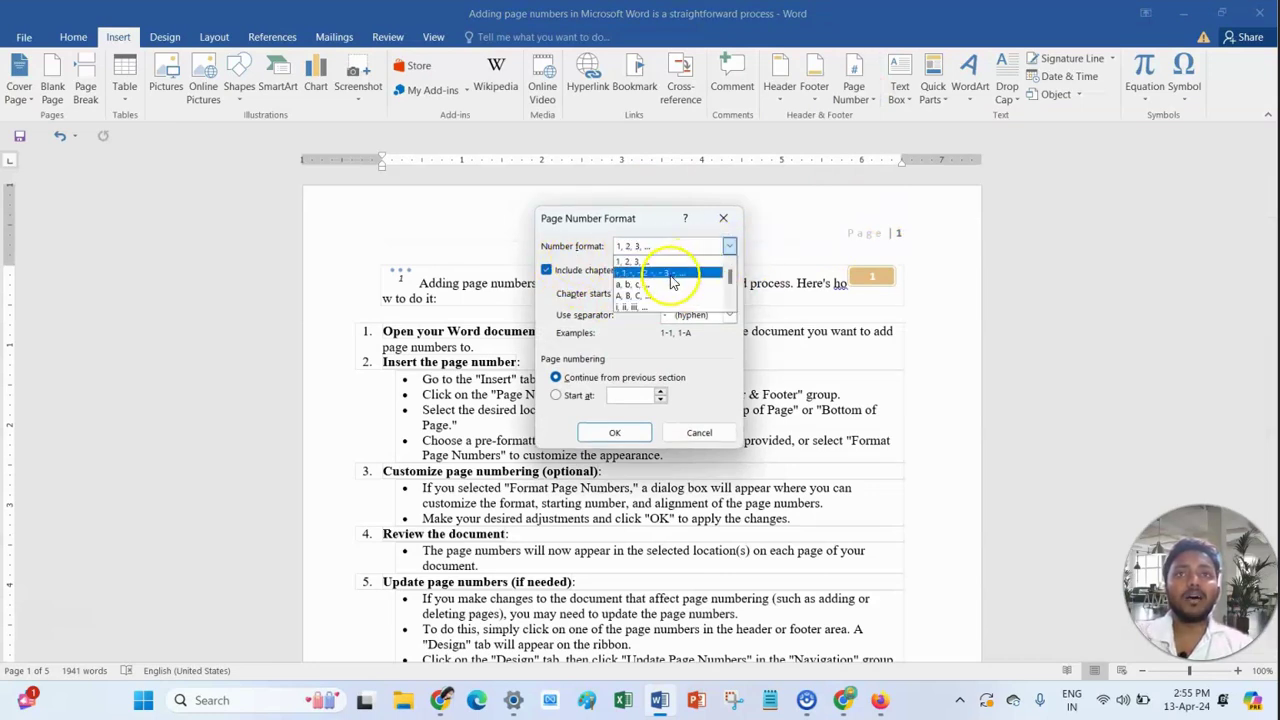
{"action": "left_click", "coordinate": [640, 261]}
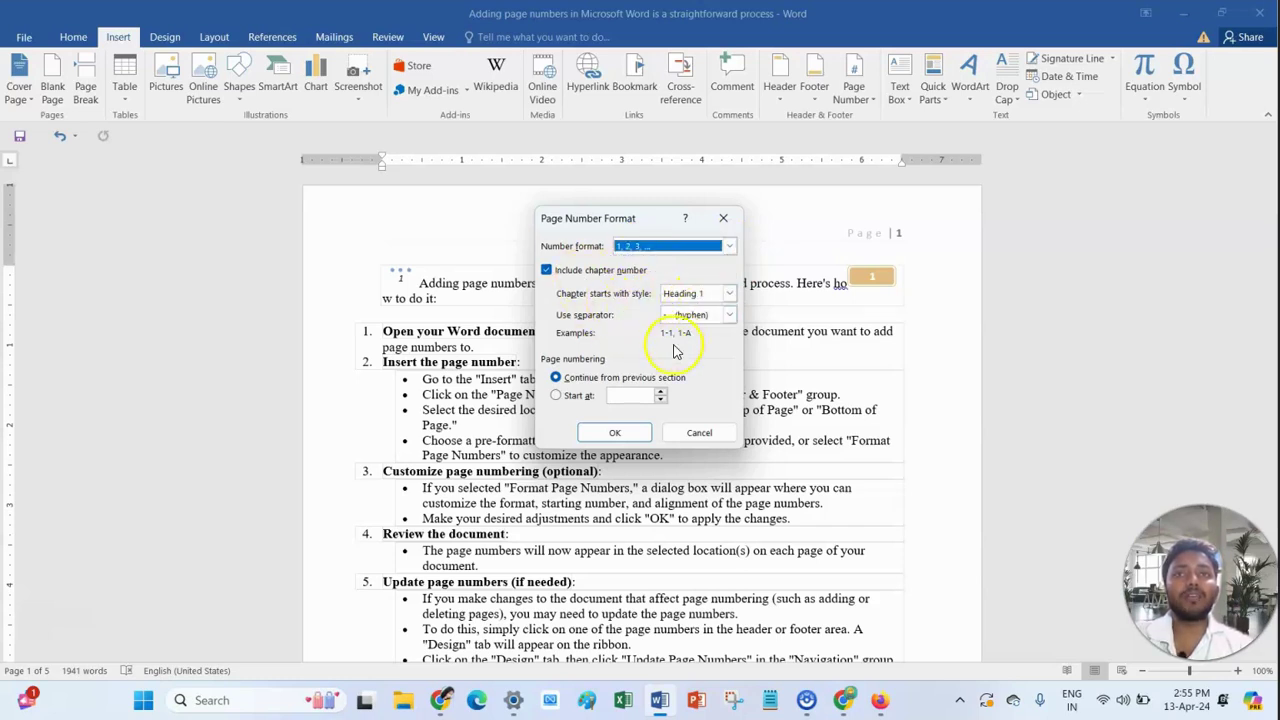
{"action": "left_click", "coordinate": [614, 433]}
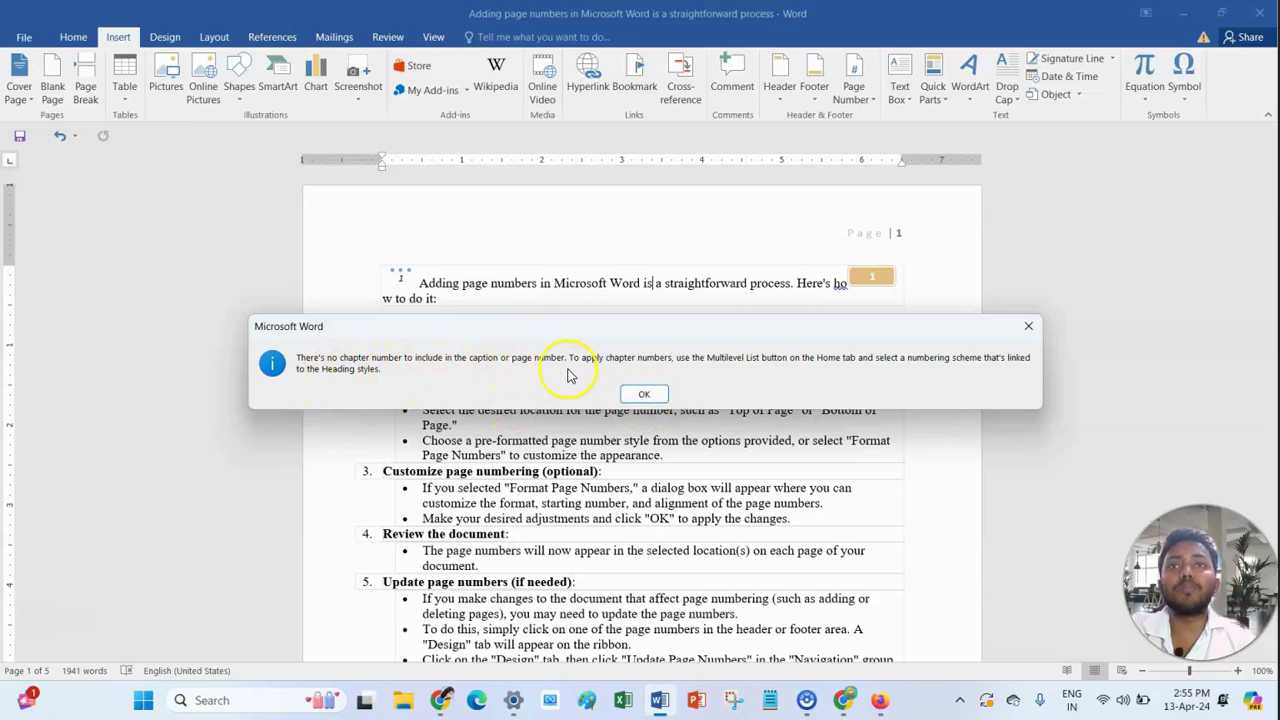
{"action": "left_click", "coordinate": [645, 394]}
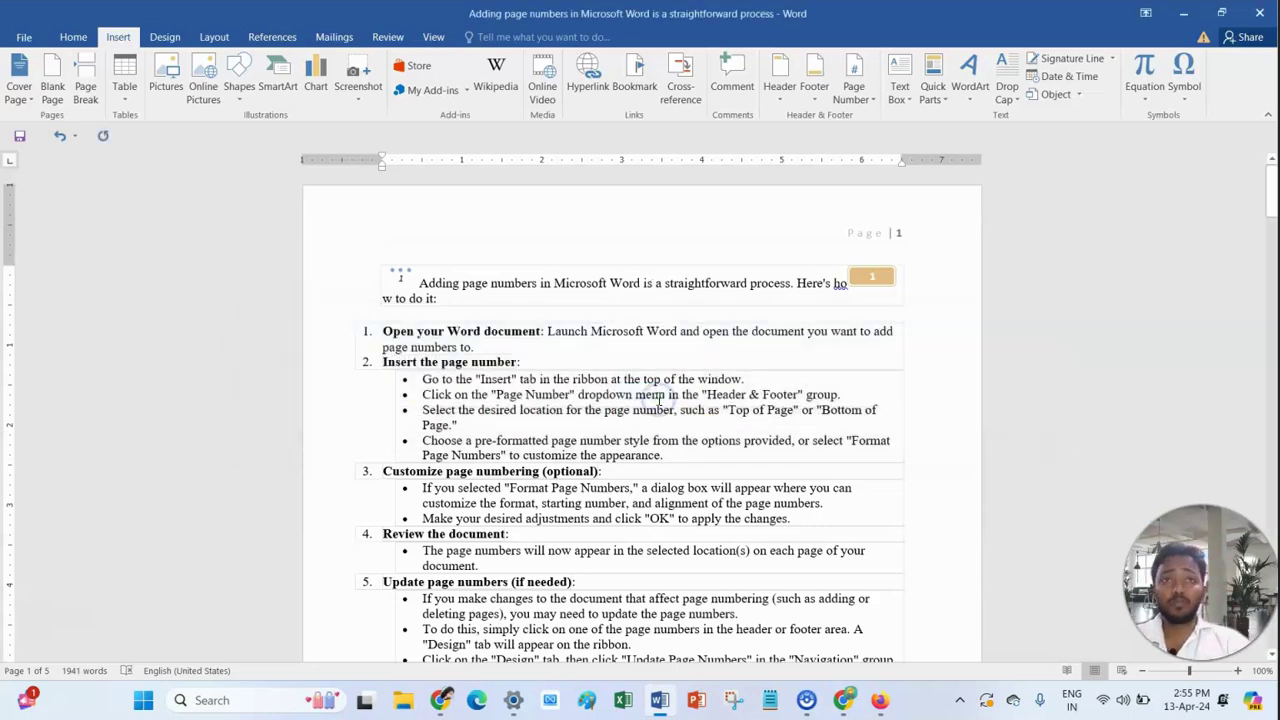
Remove the page numbers from the document's header with the Remove Page Numbers command.
{"action": "left_click", "coordinate": [815, 95]}
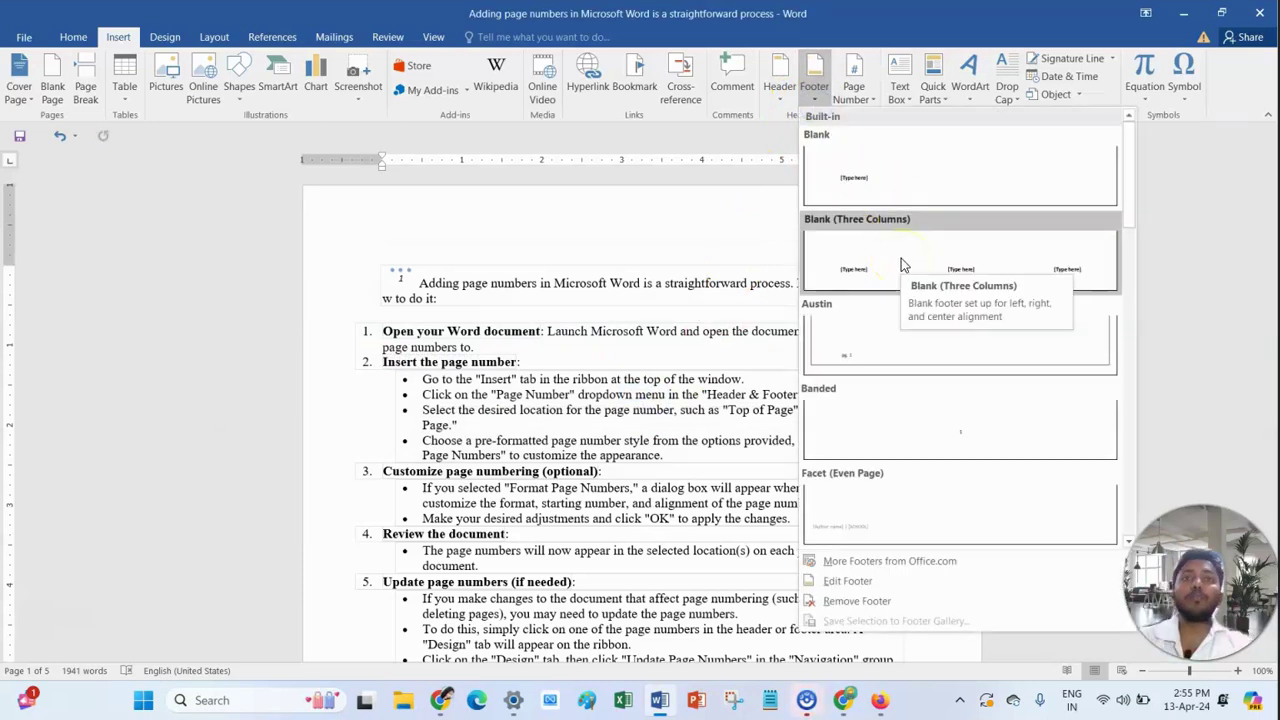
{"action": "left_click", "coordinate": [685, 215]}
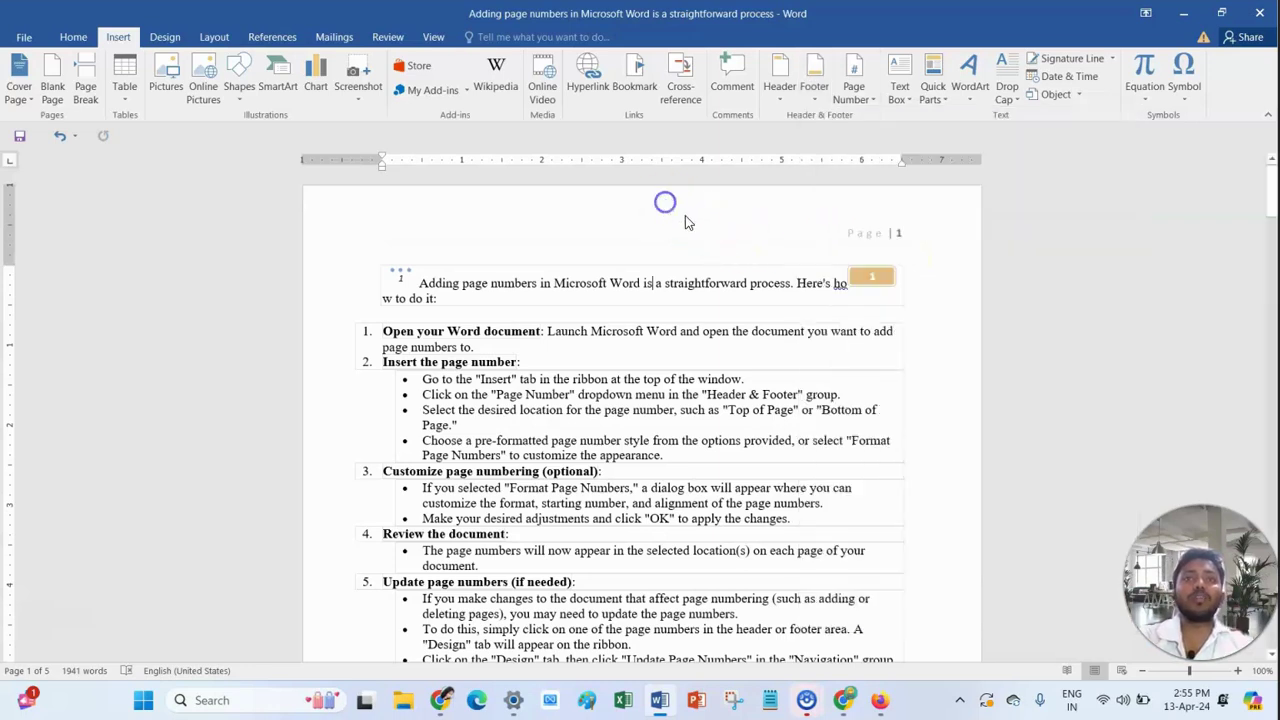
{"action": "left_click", "coordinate": [856, 92]}
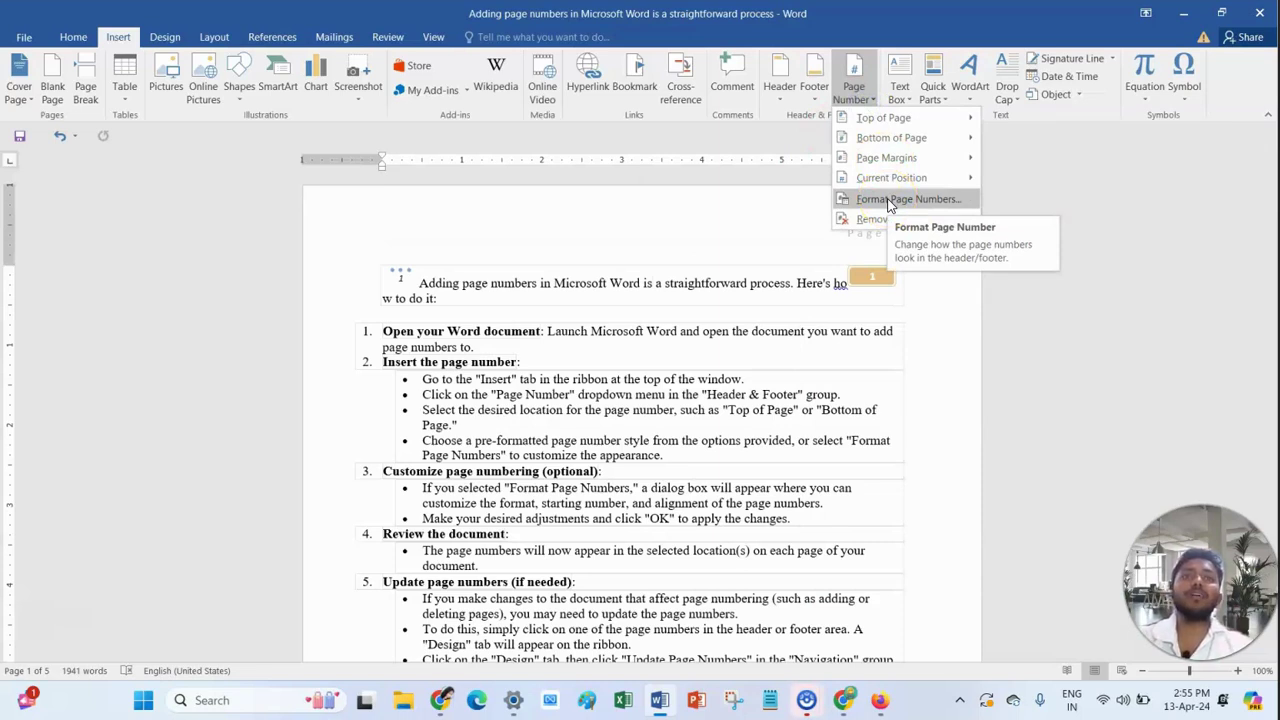
{"action": "left_click", "coordinate": [893, 222]}
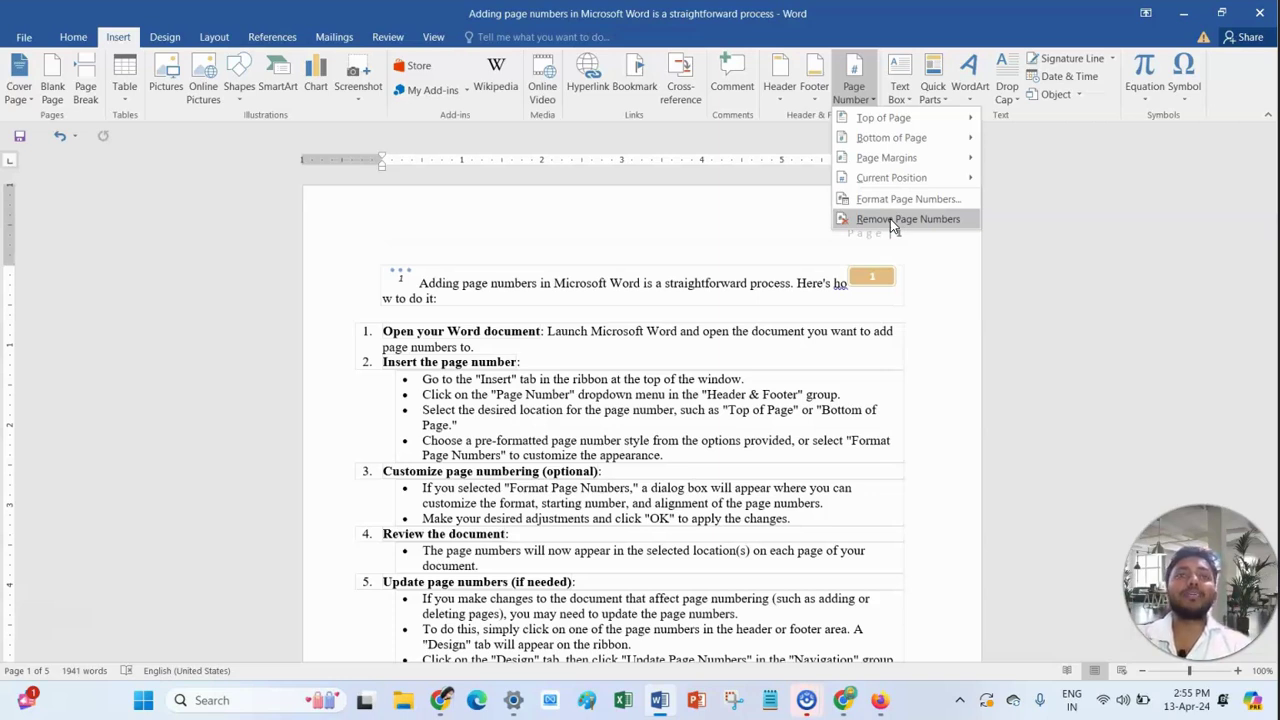
{"action": "left_click", "coordinate": [891, 220]}
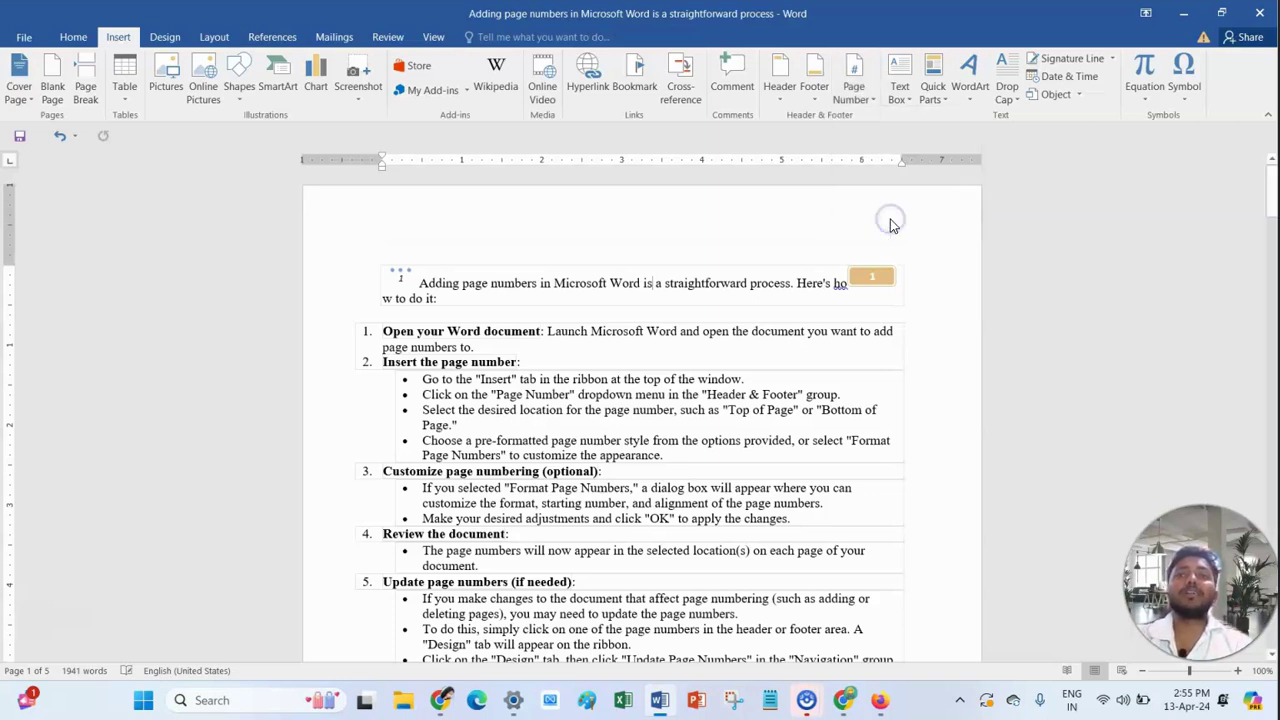
Try to remove the Dots page number before the first line with the Remove Page Numbers command.
{"action": "left_click", "coordinate": [854, 80]}
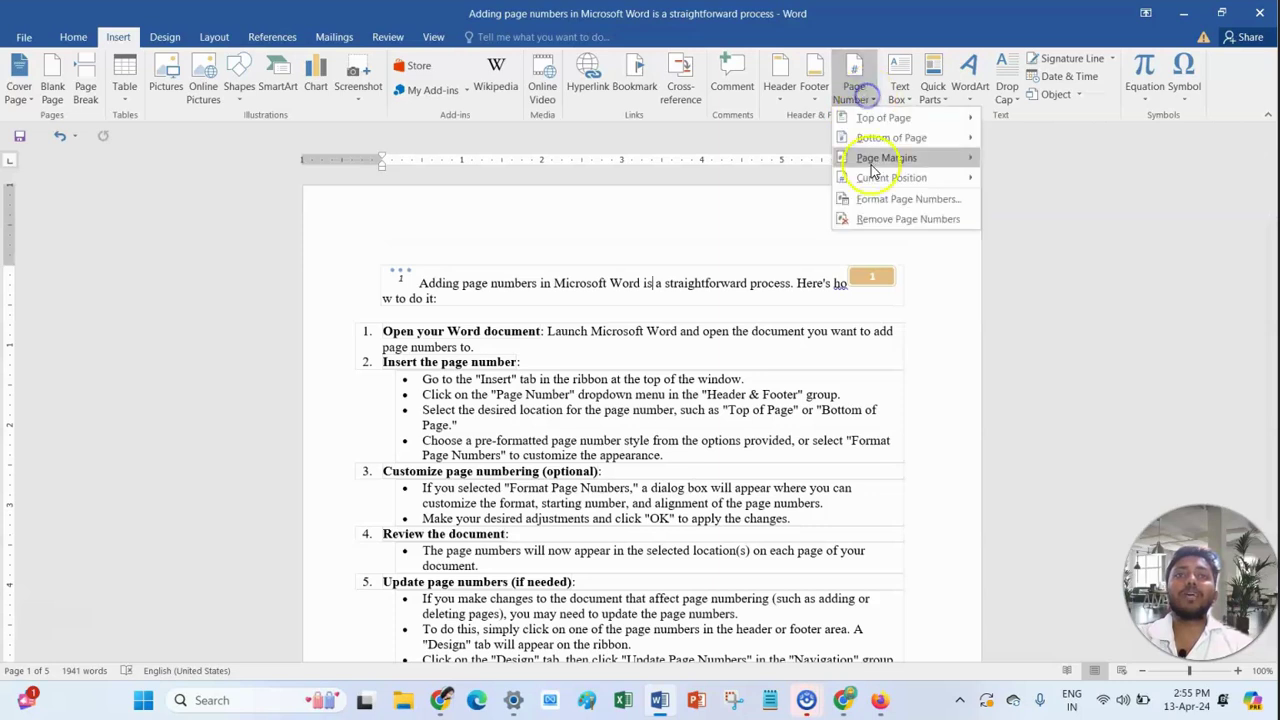
{"action": "left_click", "coordinate": [921, 220]}
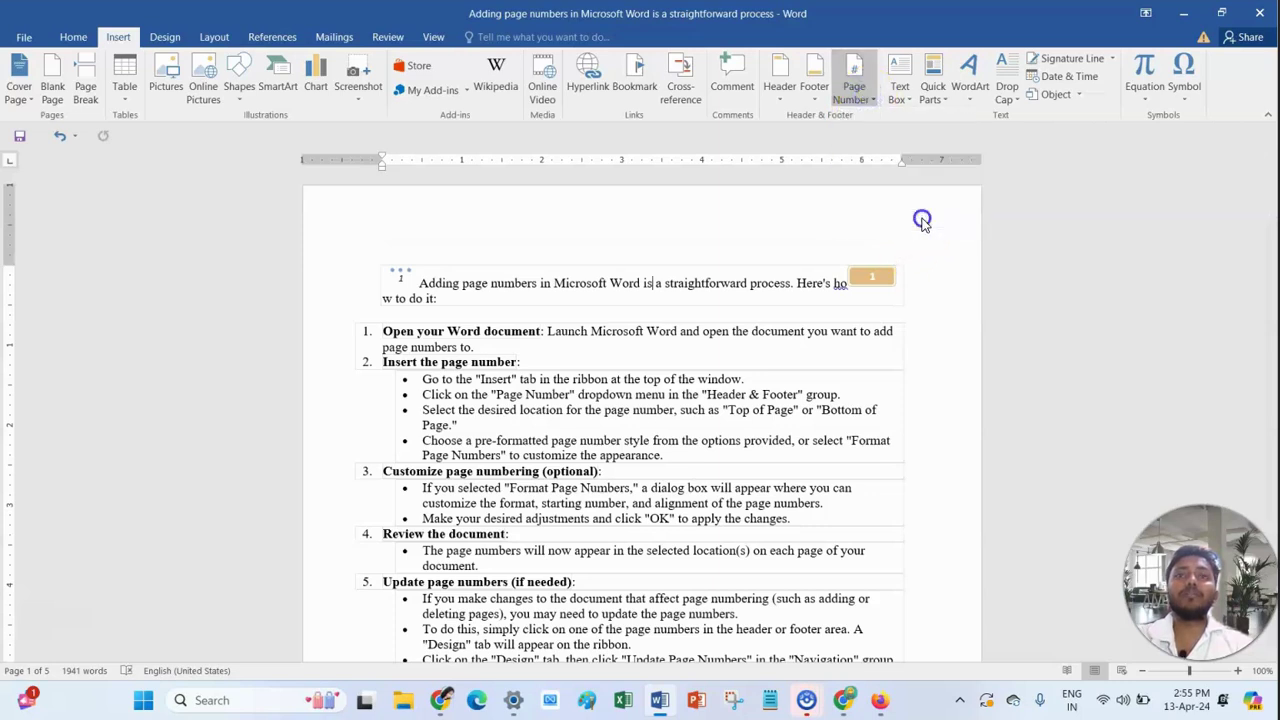
{"action": "left_click", "coordinate": [399, 274]}
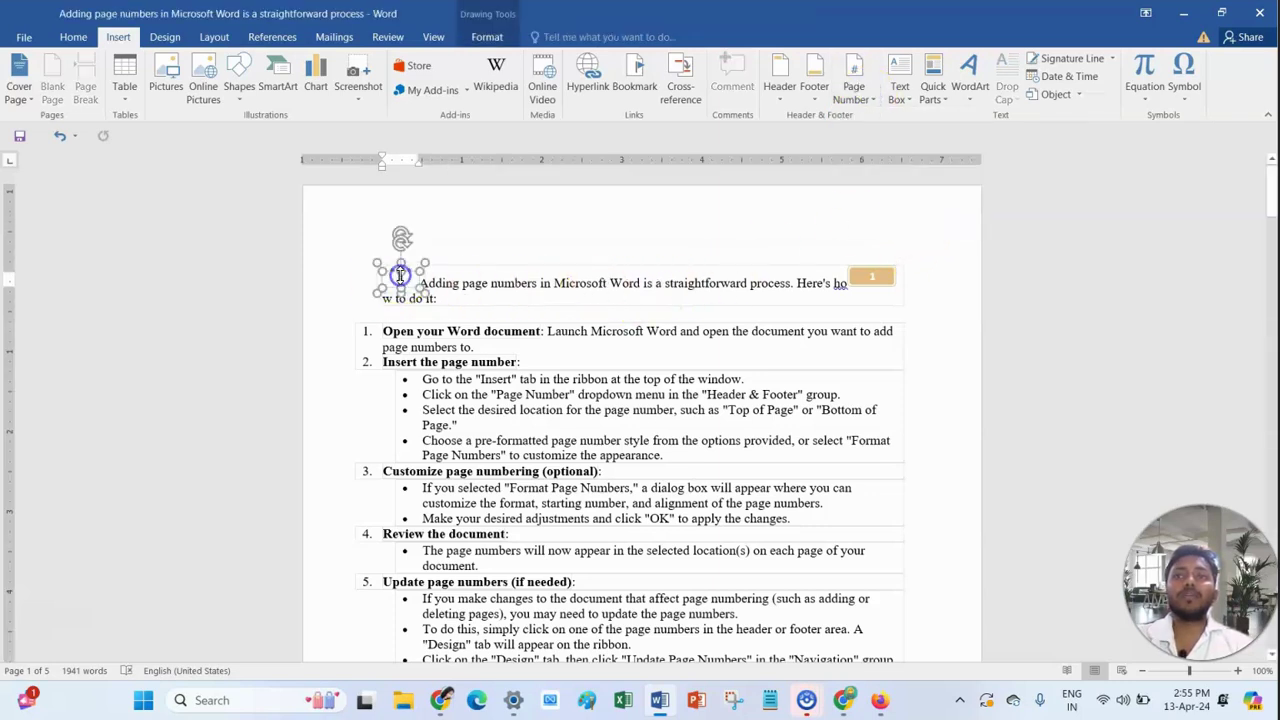
{"action": "left_click", "coordinate": [857, 95]}
{"action": "left_click", "coordinate": [893, 221]}
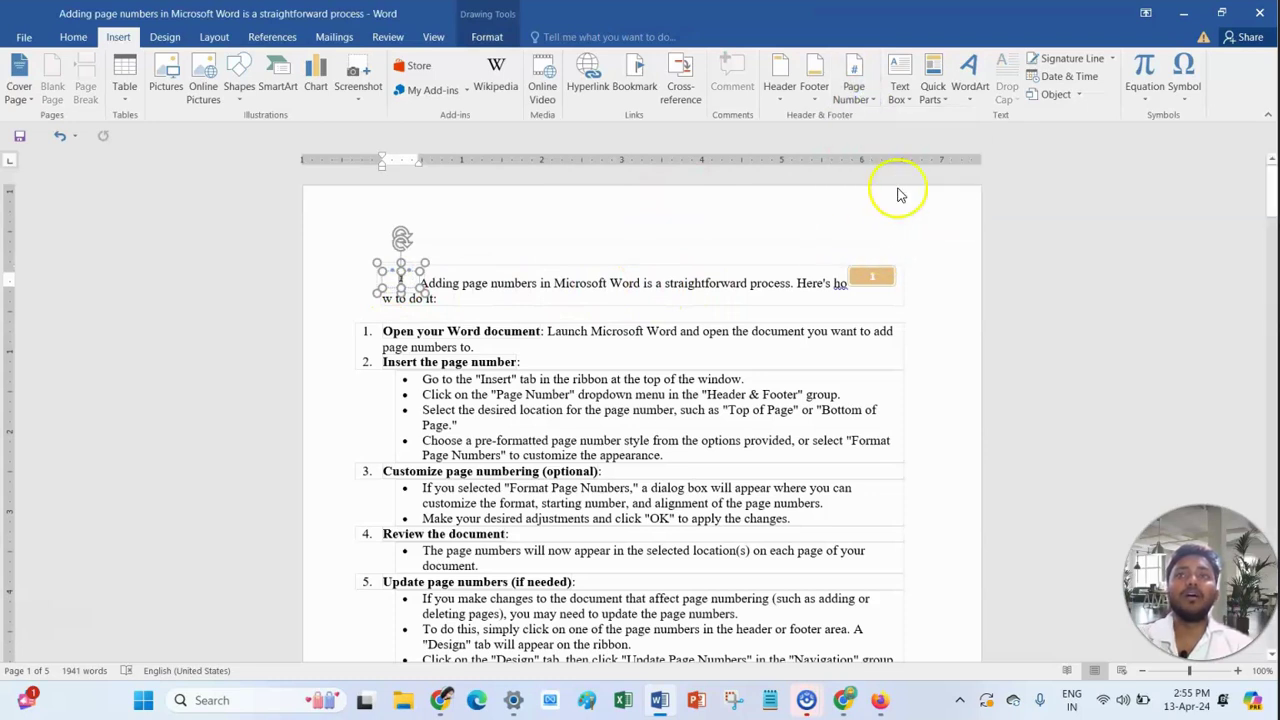
{"action": "left_click", "coordinate": [866, 98]}
{"action": "left_click", "coordinate": [898, 219]}
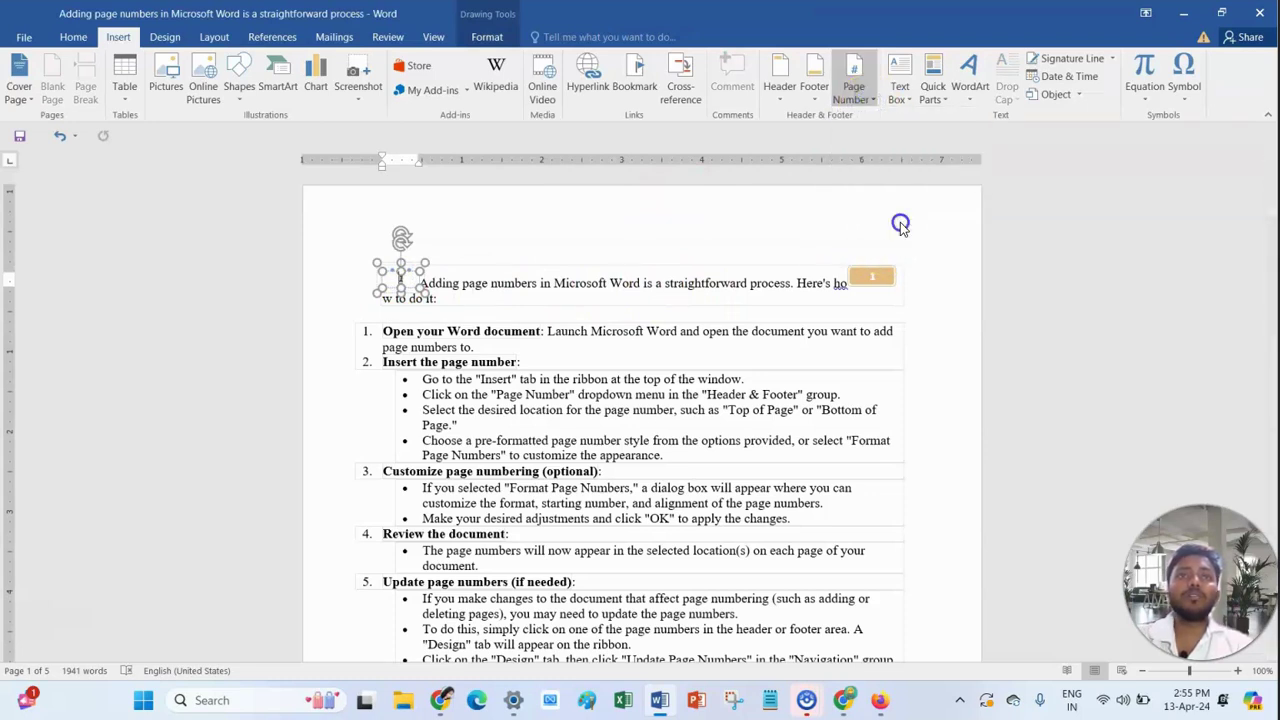
Try to remove the Rounded Rectangle page number at the end of the first line with the Remove Page Numbers command.
{"action": "left_click", "coordinate": [877, 276]}
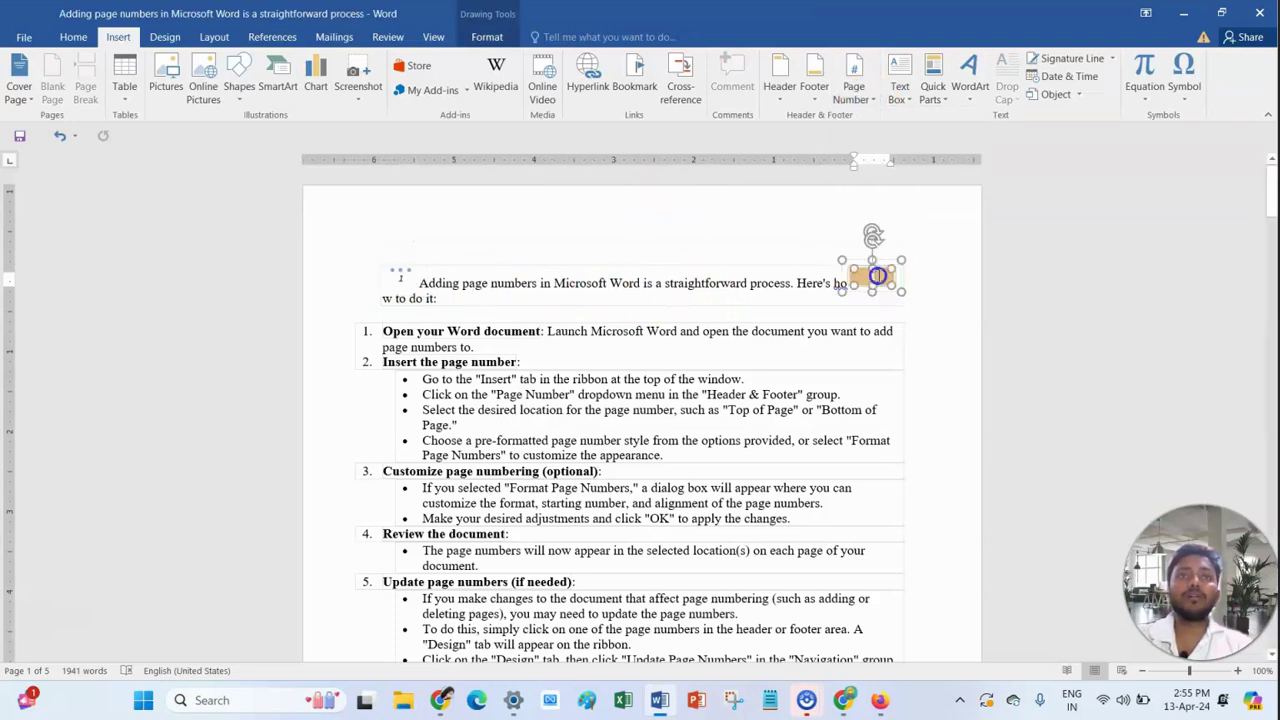
{"action": "left_click", "coordinate": [853, 88]}
{"action": "left_click", "coordinate": [893, 219]}
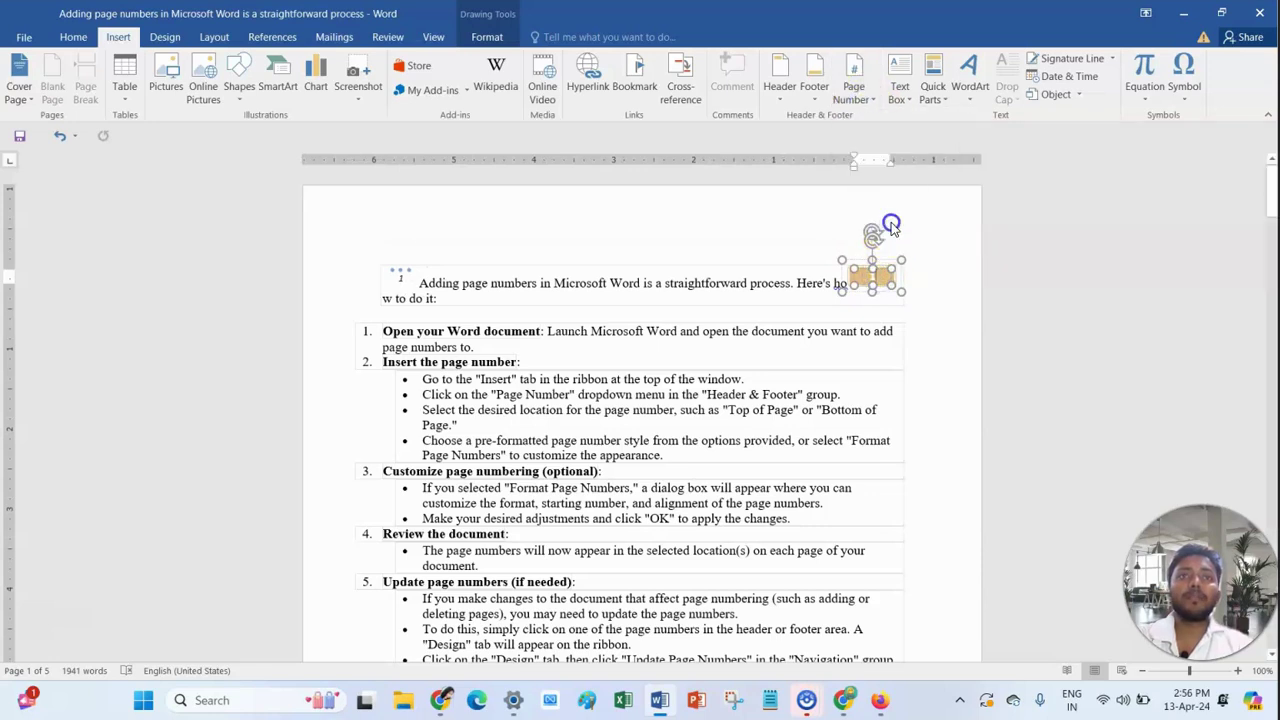
{"action": "right_click", "coordinate": [873, 279]}
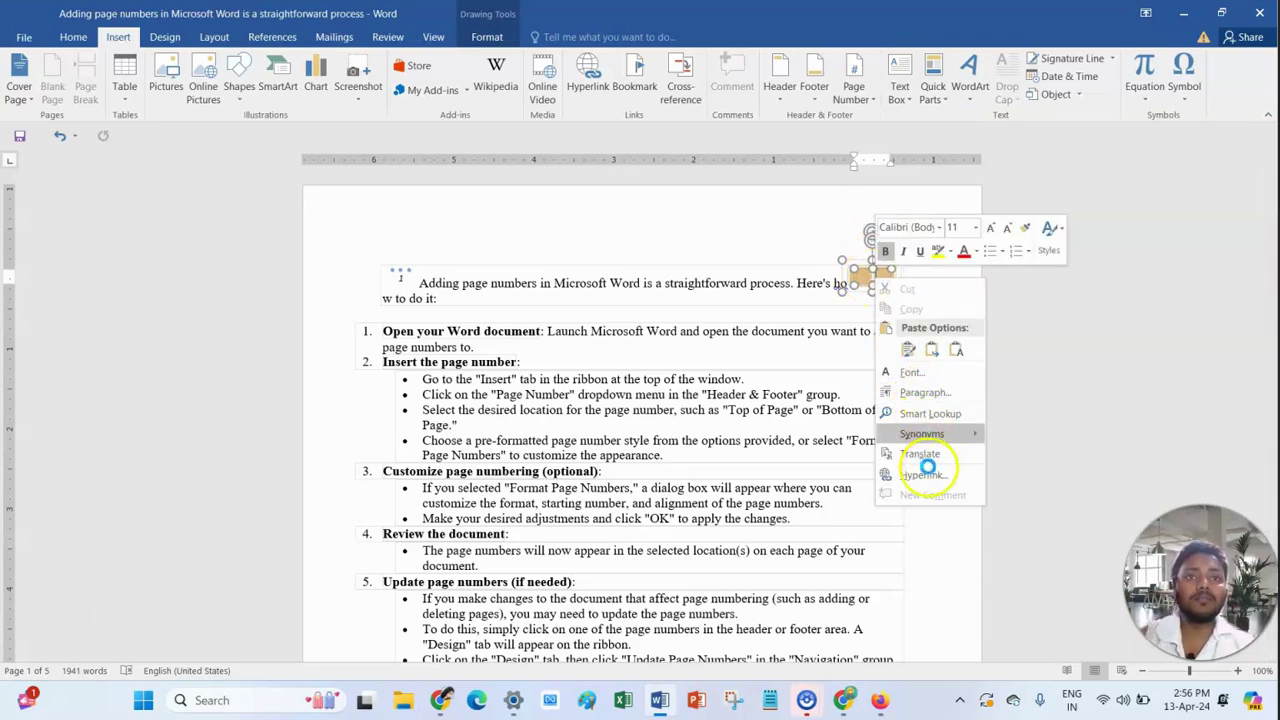
{"action": "left_click", "coordinate": [745, 355]}
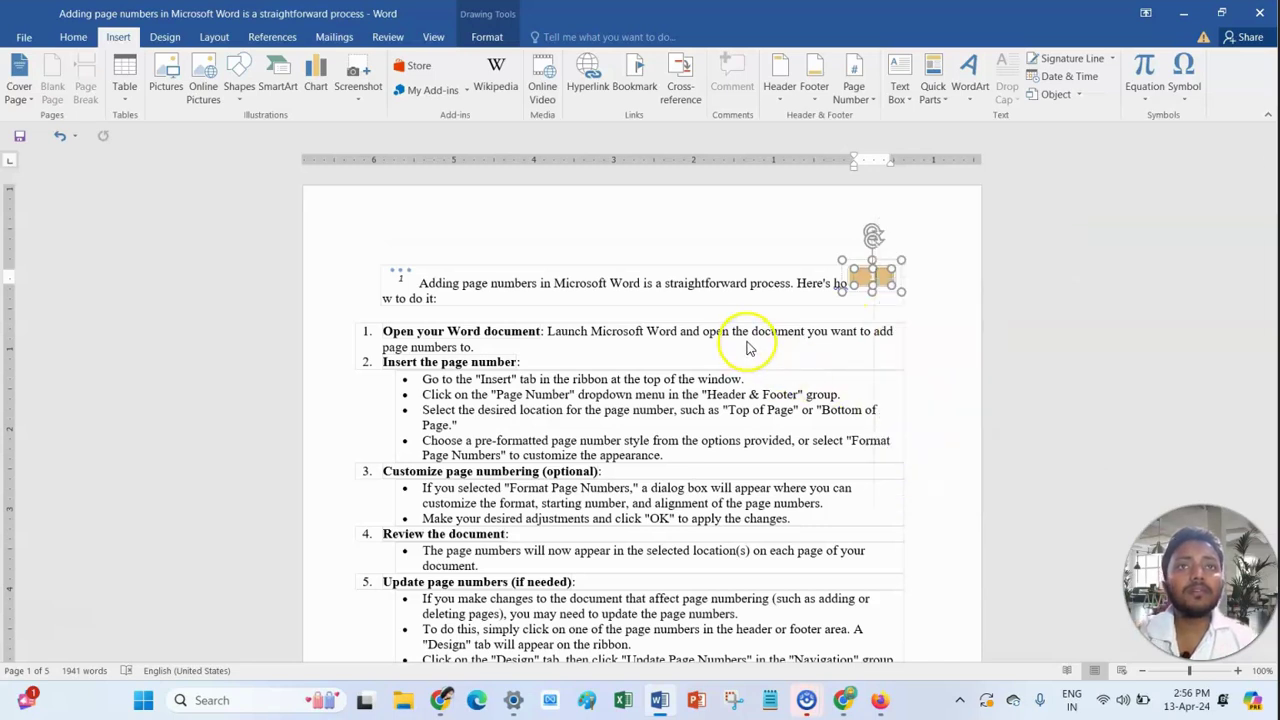
Check the header and the following text for remaining page numbers, then return to the start of the document.
{"action": "double_click", "coordinate": [678, 240]}
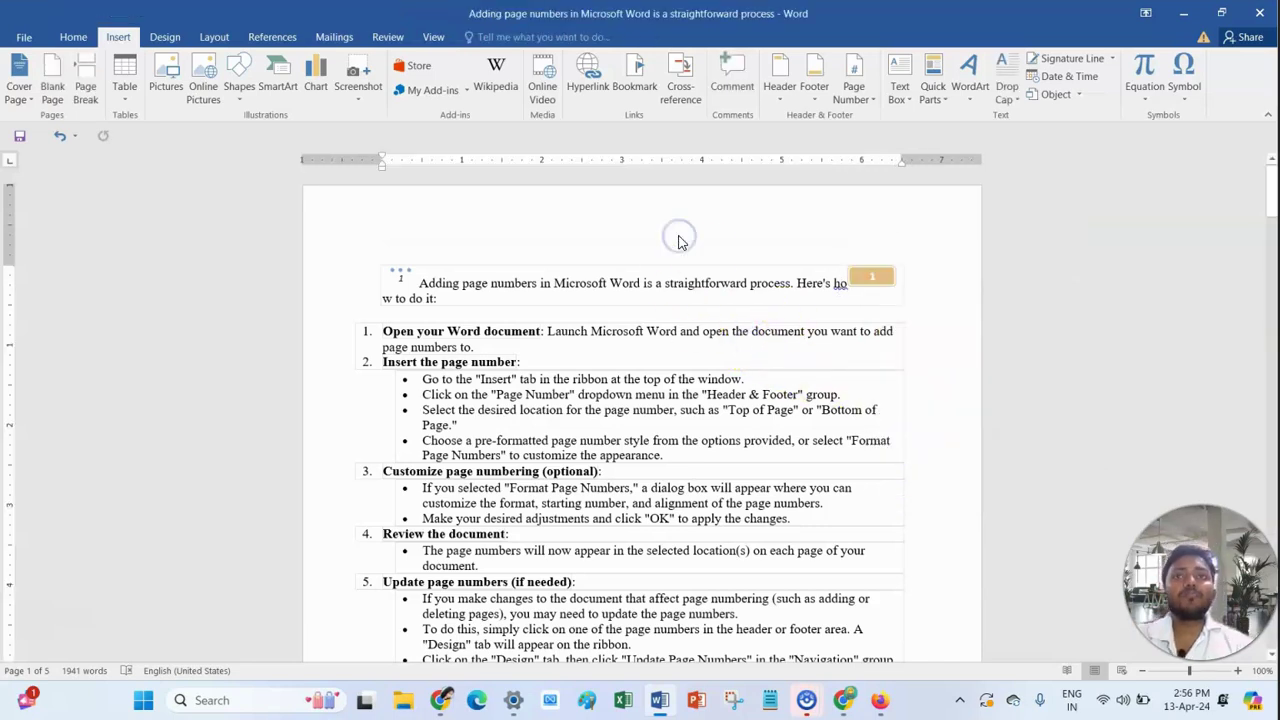
{"action": "scroll", "coordinate": [700, 186], "scroll_direction": "down", "scroll_amount": 5}
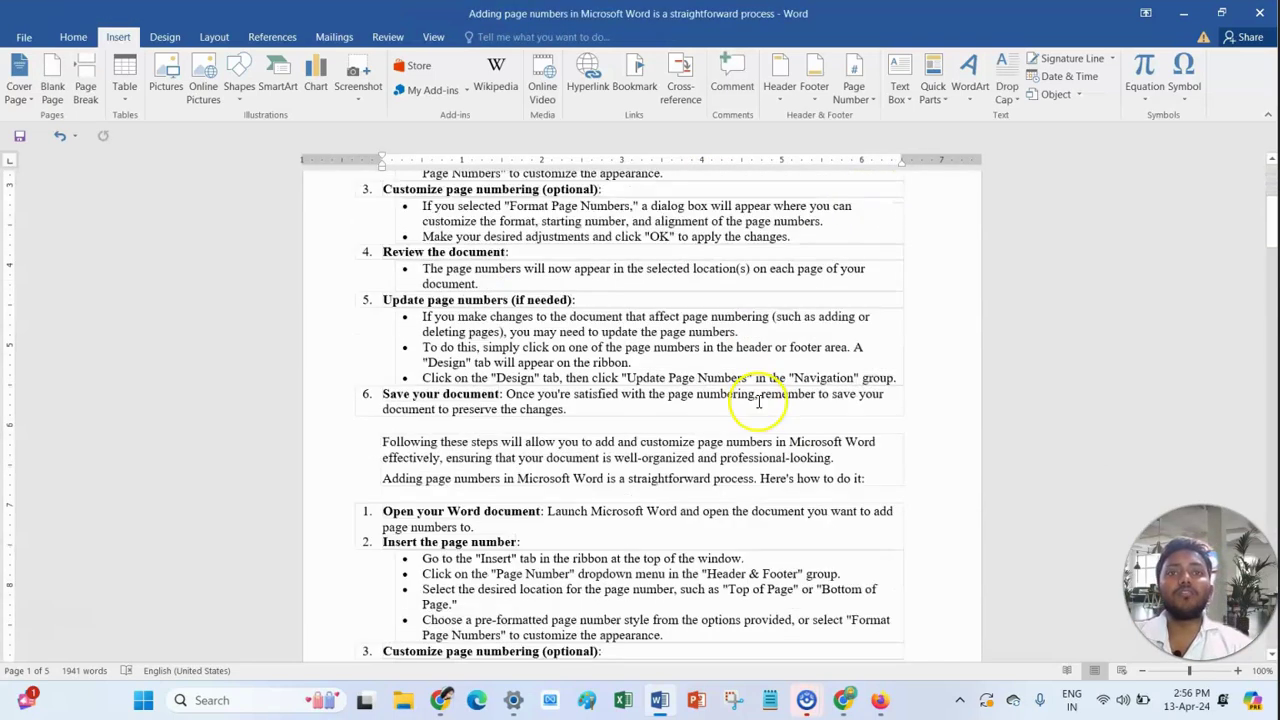
{"action": "scroll", "coordinate": [770, 450], "scroll_direction": "down", "scroll_amount": 5}
{"action": "scroll", "coordinate": [782, 486], "scroll_direction": "up", "scroll_amount": 10}
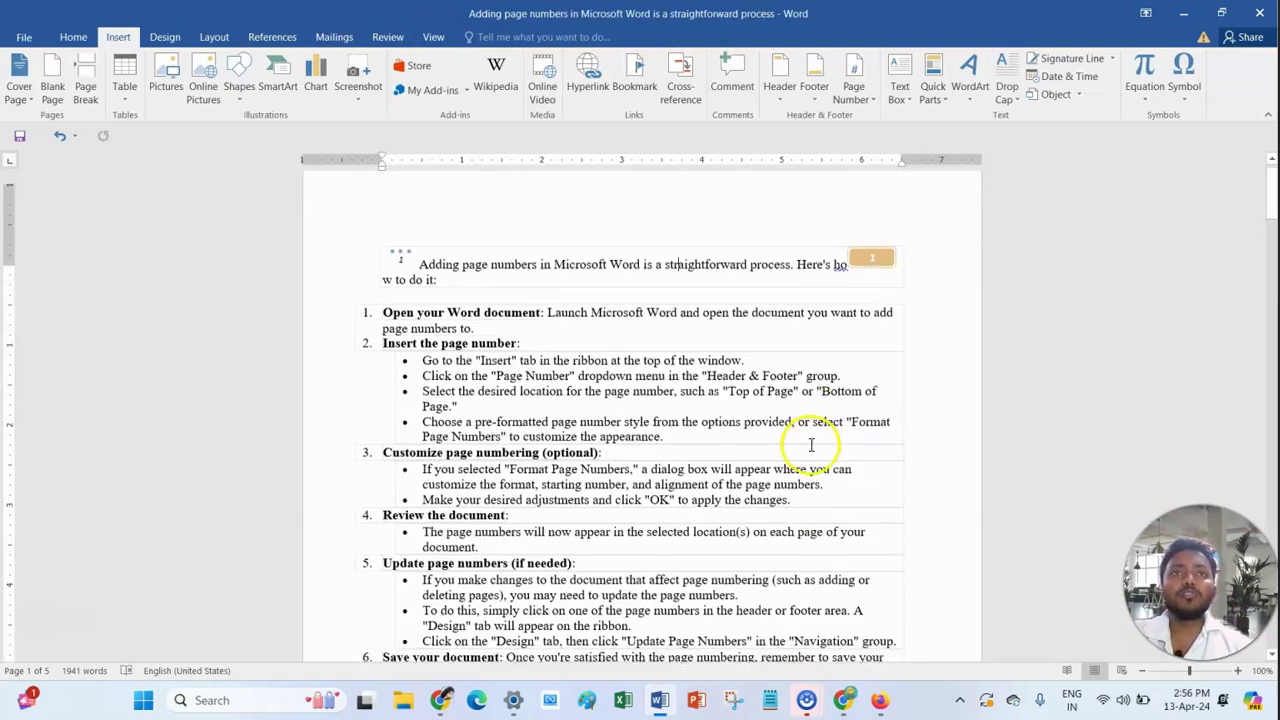
Delete the Rounded Rectangle page number at the end of the first line and the Dots page number before it.
{"action": "left_click", "coordinate": [872, 276]}
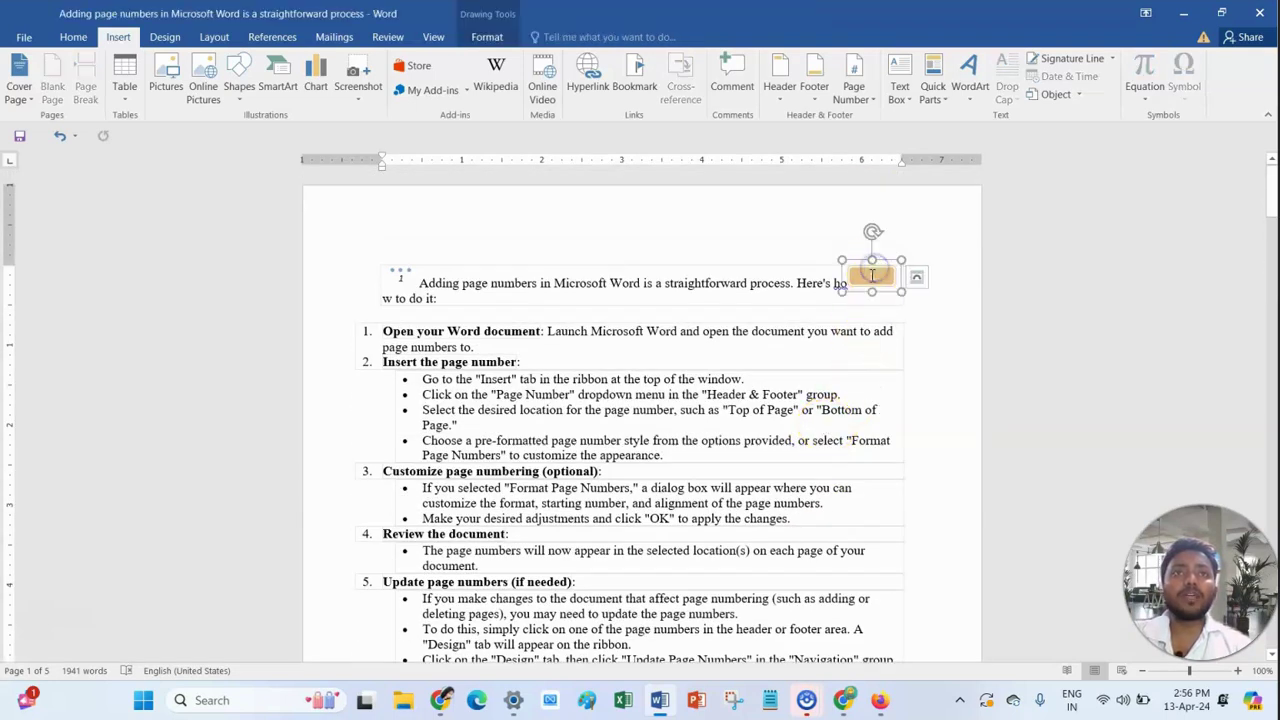
{"action": "left_click", "coordinate": [876, 111]}
{"action": "left_click", "coordinate": [890, 215]}
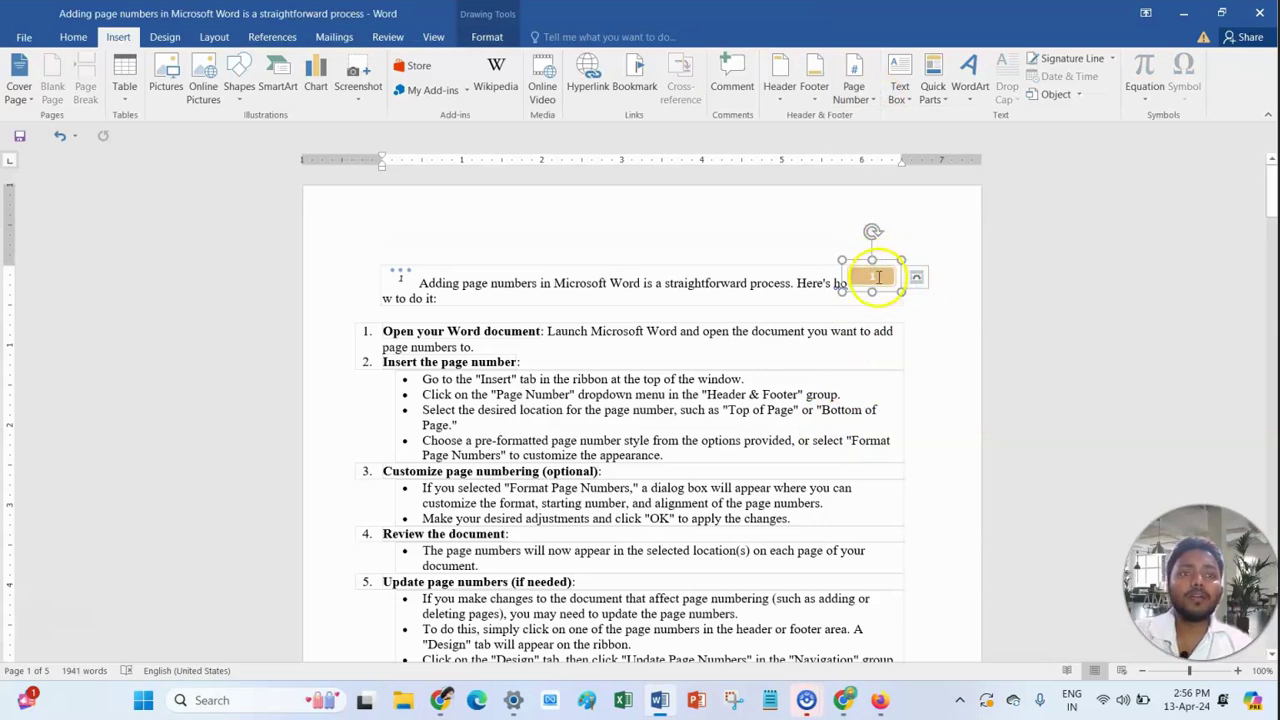
{"action": "key", "text": "Delete"}
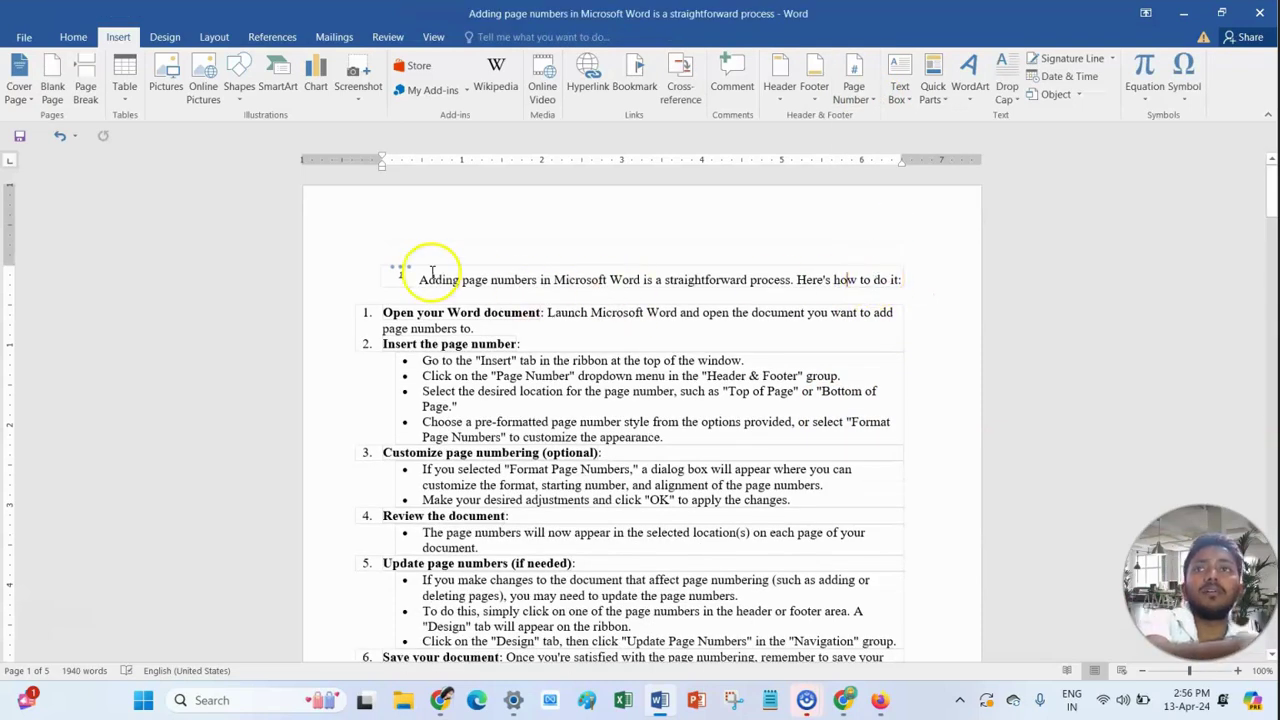
{"action": "key", "text": "Delete"}
Check the document's pages for remaining page numbers and review the page number commands, then return to the start of the document.
{"action": "scroll", "coordinate": [680, 380], "scroll_direction": "down", "scroll_amount": 5}
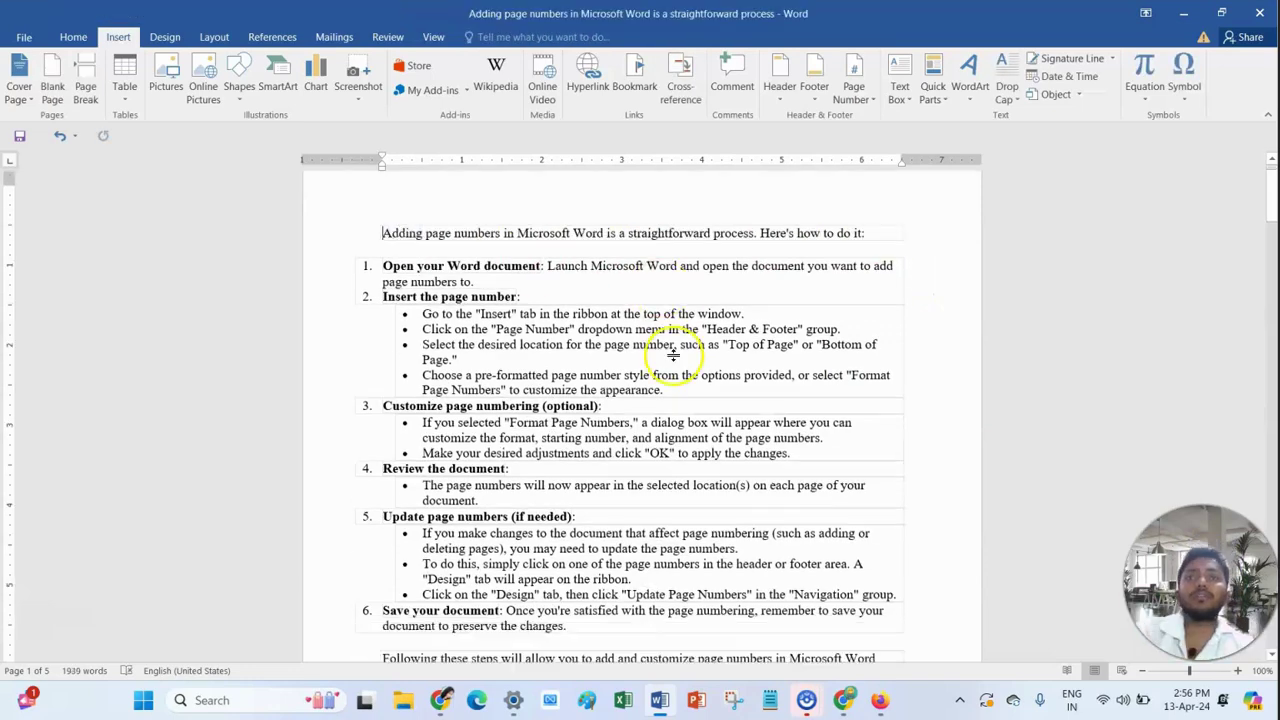
{"action": "scroll", "coordinate": [683, 394], "scroll_direction": "down", "scroll_amount": 10}
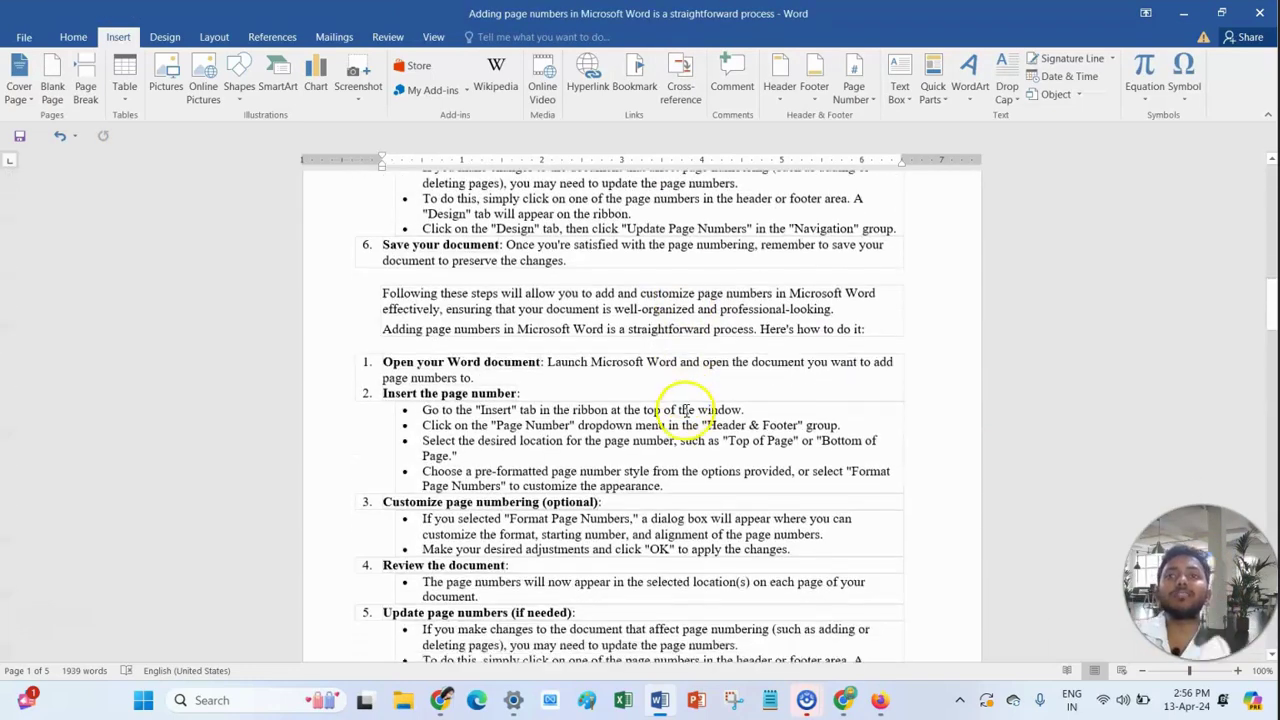
{"action": "scroll", "coordinate": [686, 411], "scroll_direction": "down", "scroll_amount": 10}
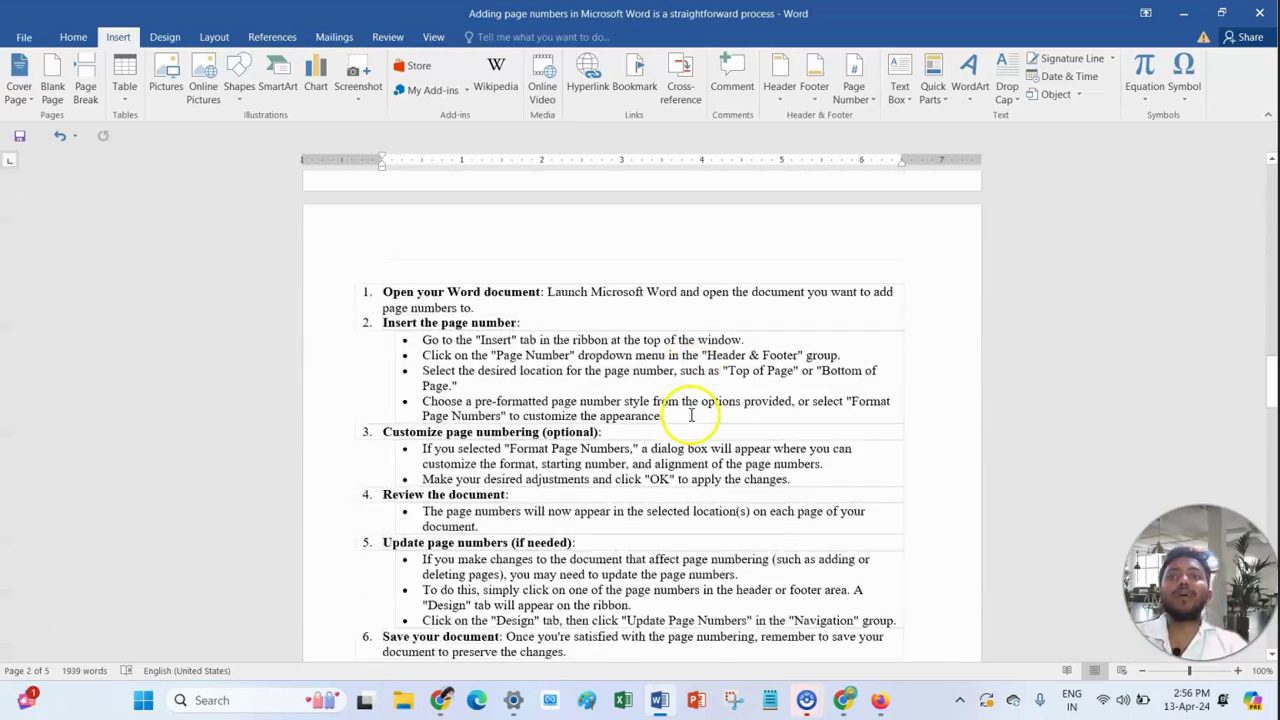
{"action": "scroll", "coordinate": [691, 413], "scroll_direction": "down", "scroll_amount": 10}
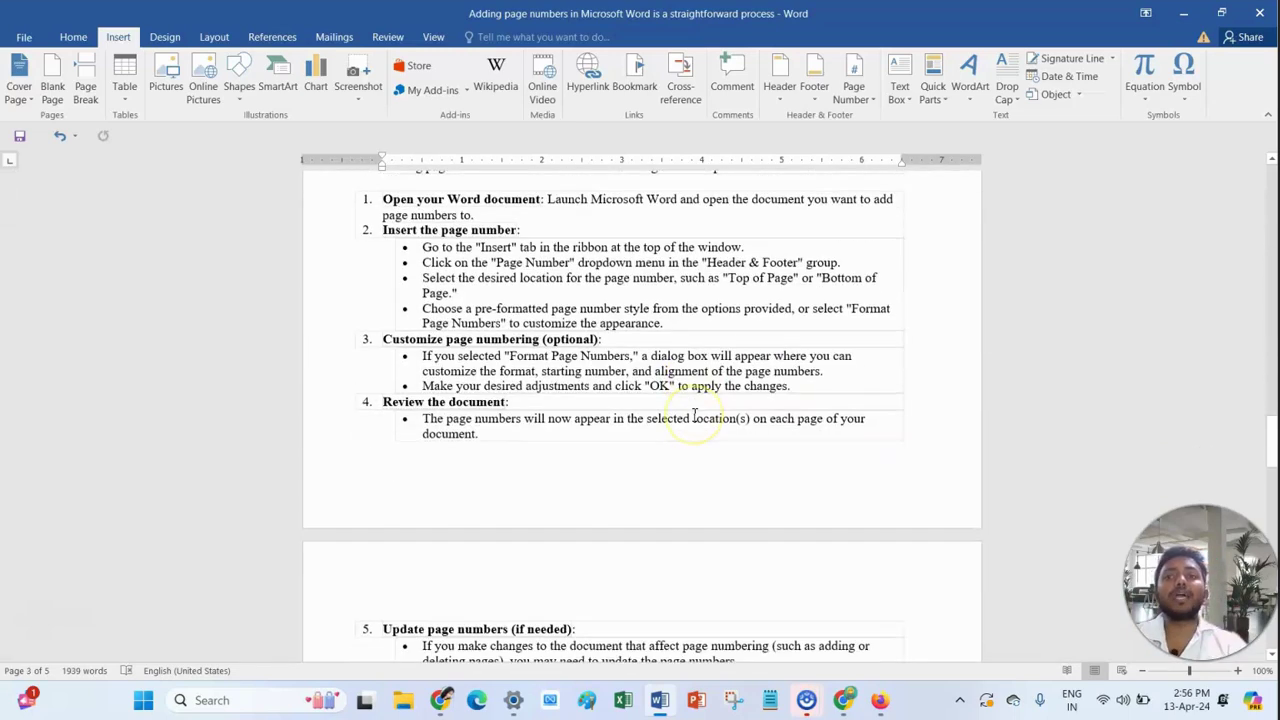
{"action": "scroll", "coordinate": [697, 413], "scroll_direction": "up", "scroll_amount": 5}
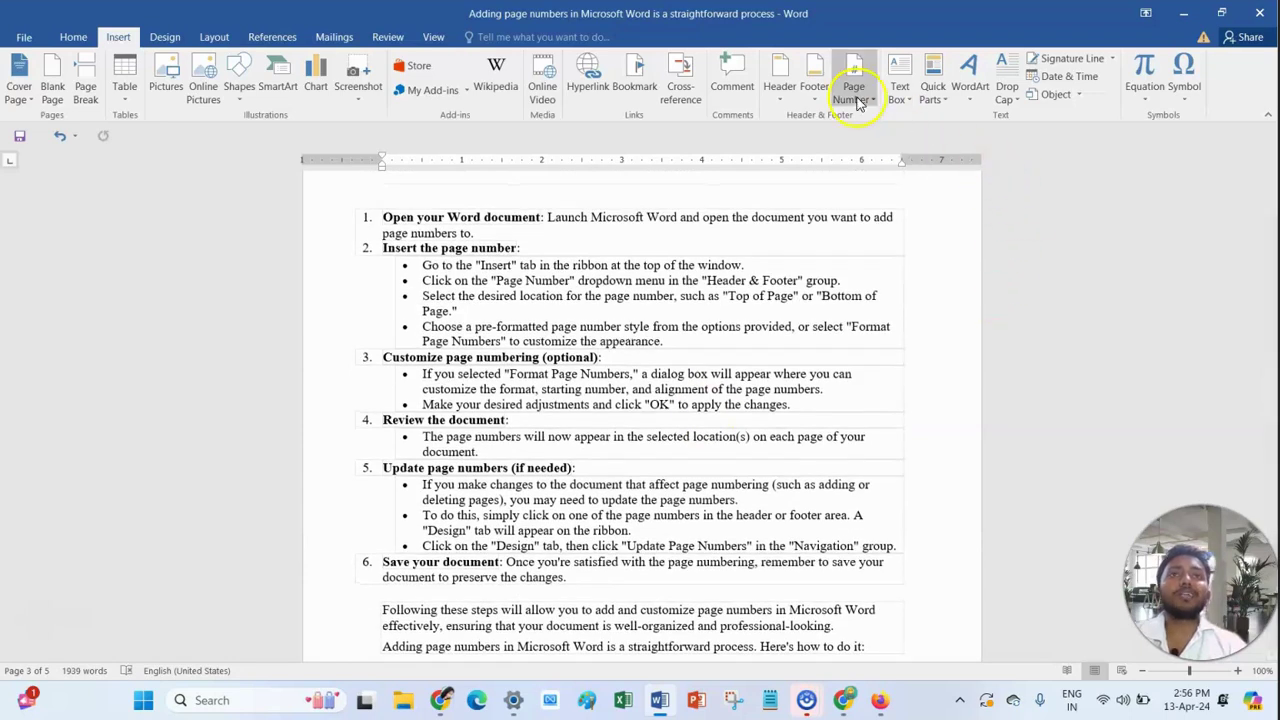
{"action": "left_click", "coordinate": [856, 92]}
{"action": "scroll", "coordinate": [591, 543], "scroll_direction": "down", "scroll_amount": 7}
{"action": "scroll", "coordinate": [600, 418], "scroll_direction": "up", "scroll_amount": 5}
{"action": "scroll", "coordinate": [650, 408], "scroll_direction": "up", "scroll_amount": 10}
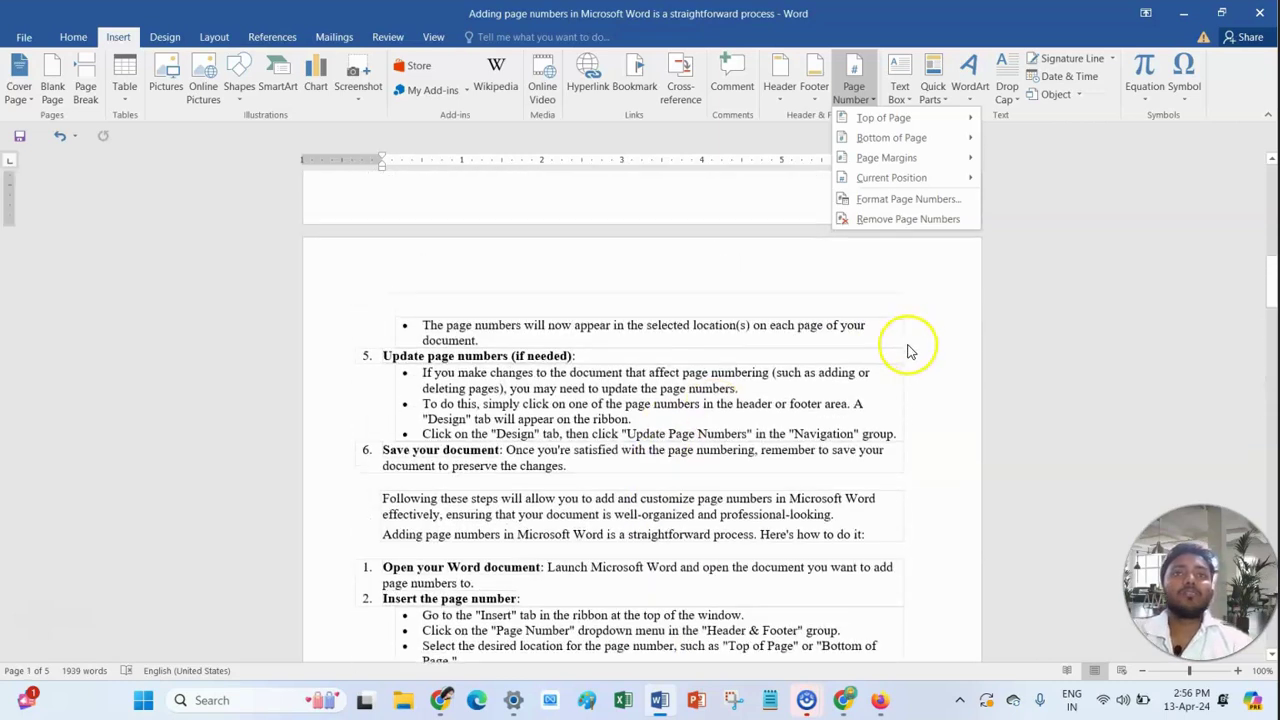
{"action": "scroll", "coordinate": [805, 390], "scroll_direction": "up", "scroll_amount": 10}
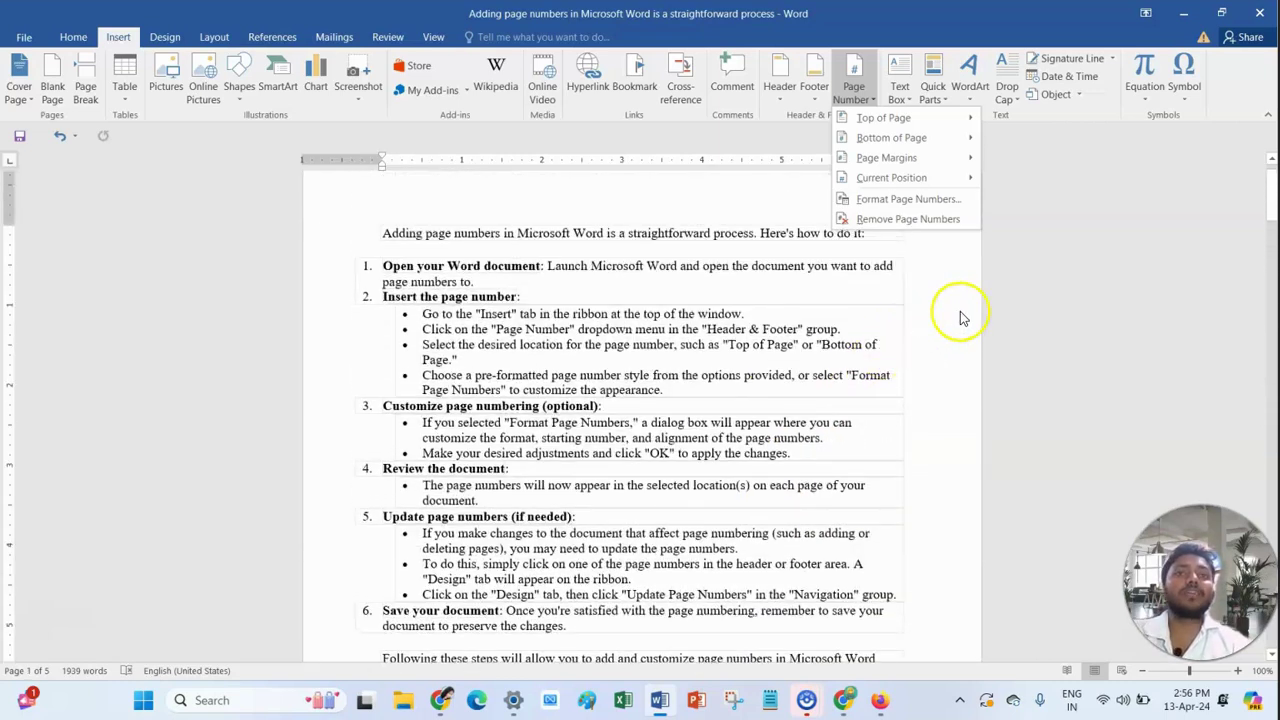
{"action": "left_click", "coordinate": [958, 311]}
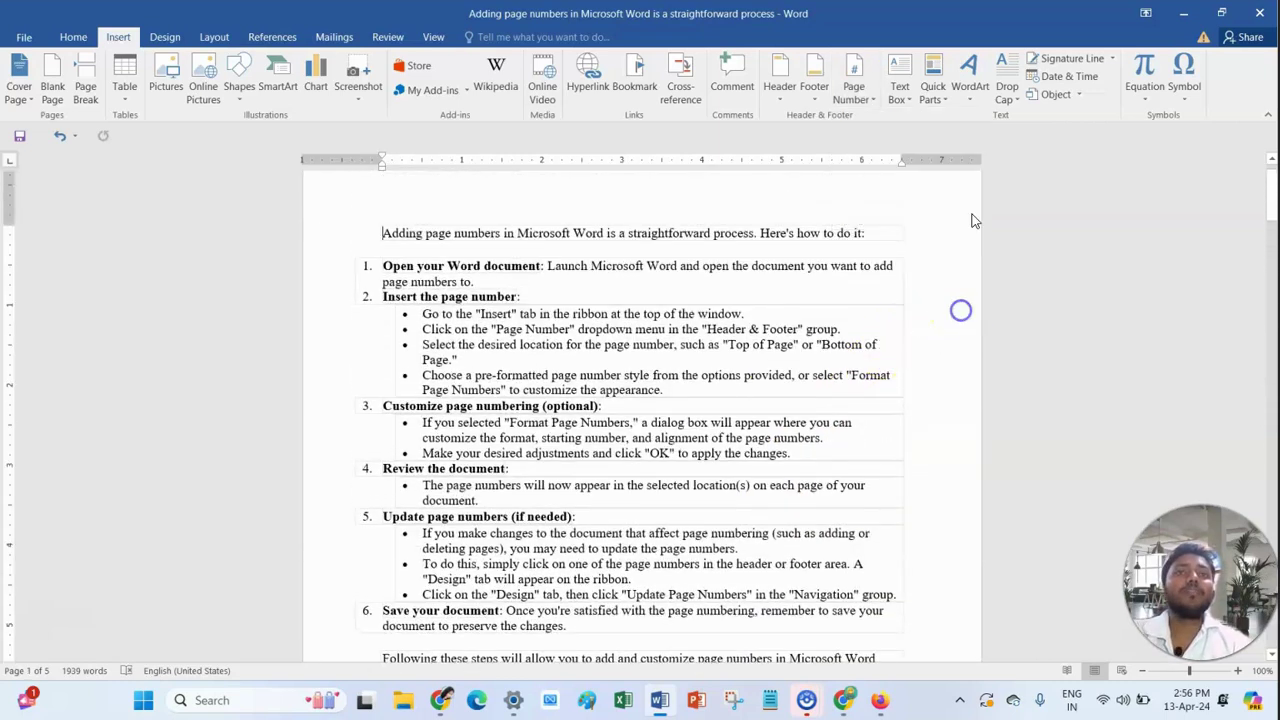
{"action": "left_click", "coordinate": [973, 102]}
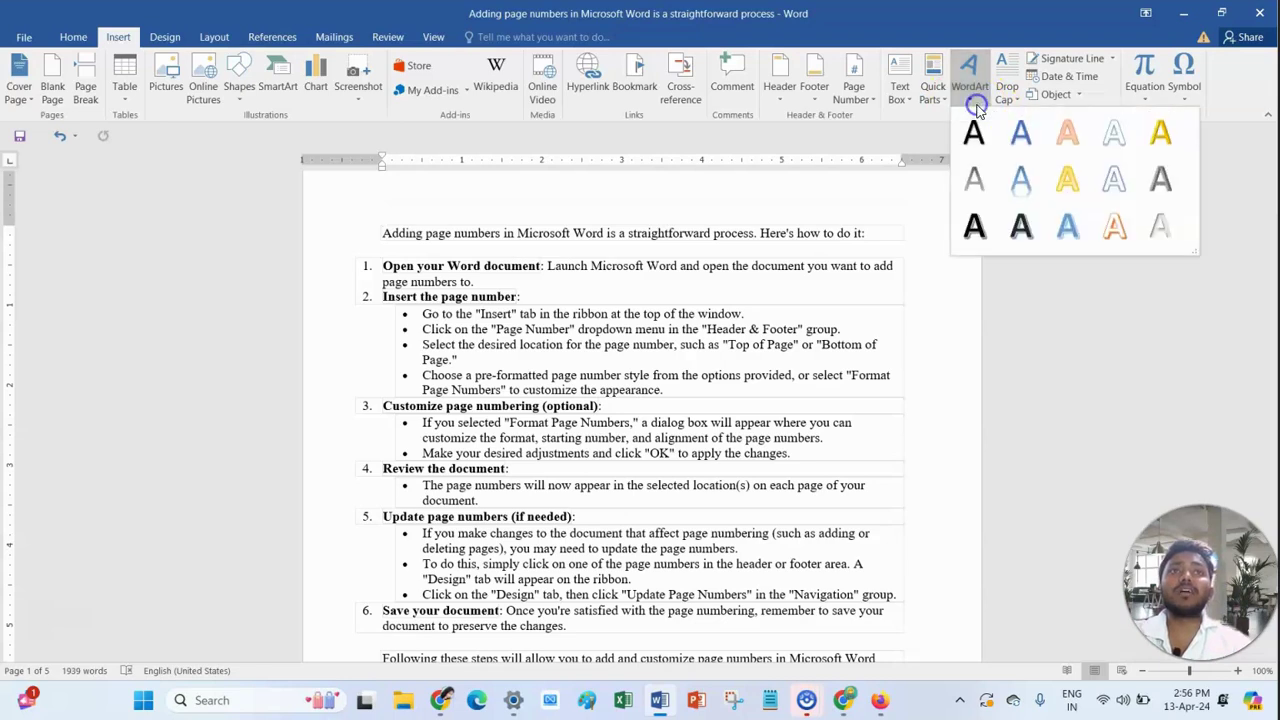
{"action": "left_click", "coordinate": [928, 215]}
{"action": "scroll", "coordinate": [903, 303], "scroll_direction": "up", "scroll_amount": 1}
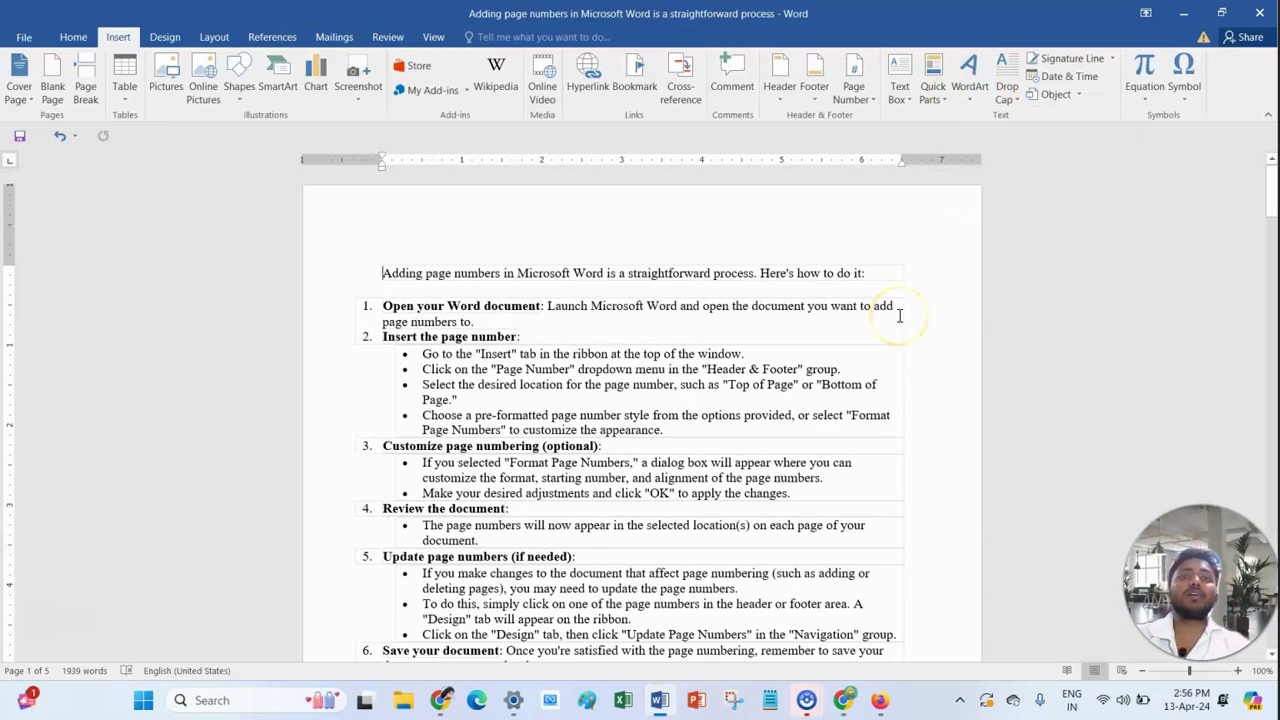